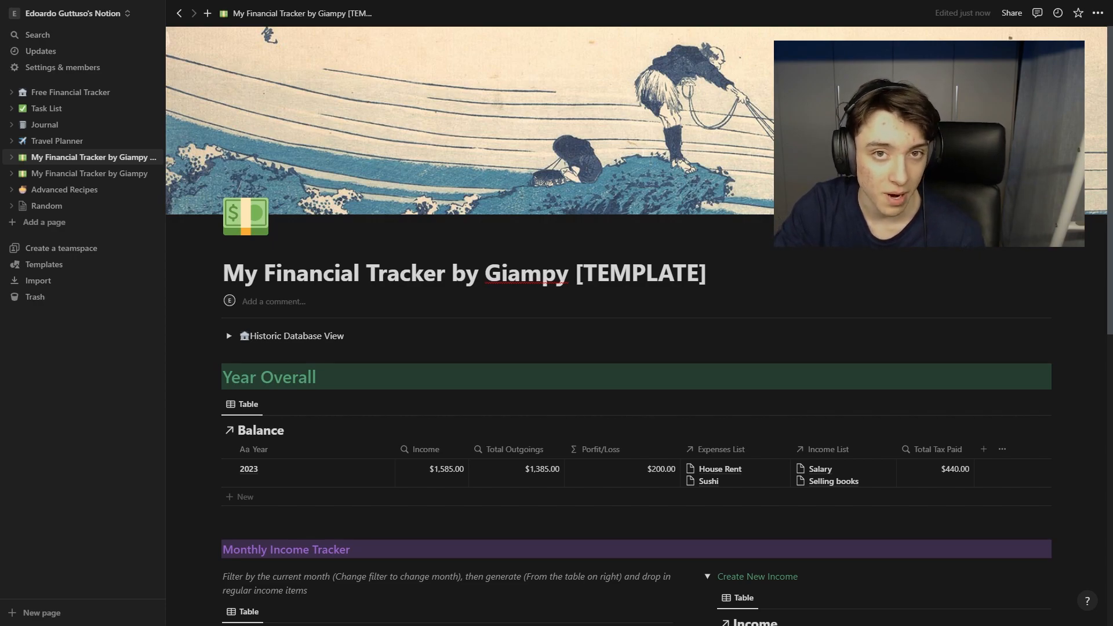
{"action": "scroll", "coordinate": [208, 361], "scroll_direction": "down", "scroll_amount": 6}
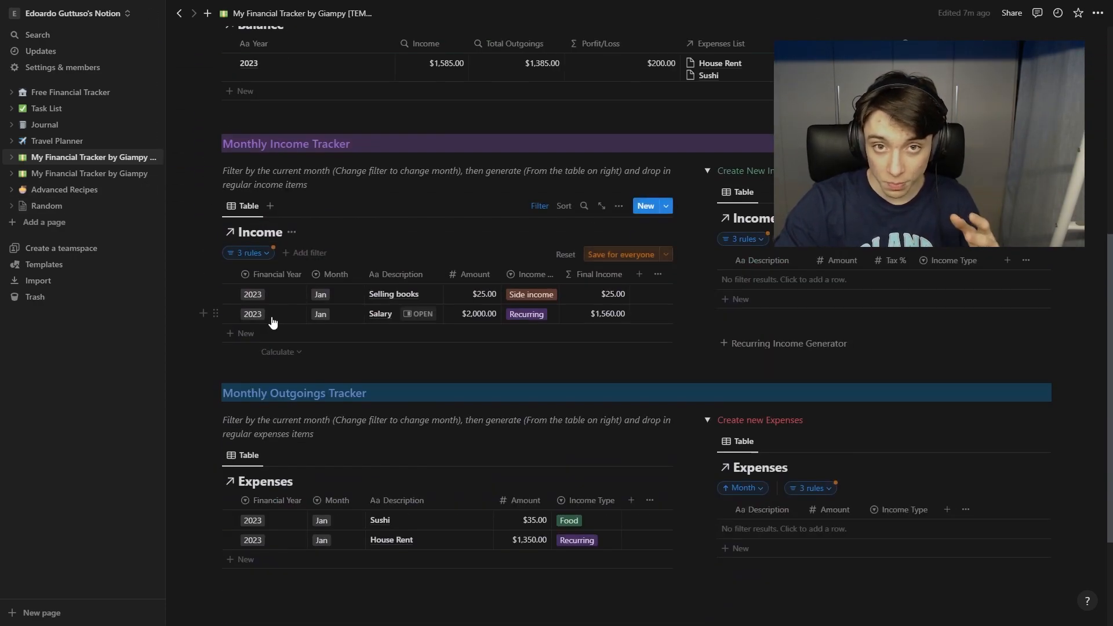
{"action": "scroll", "coordinate": [208, 362], "scroll_direction": "up", "scroll_amount": 3}
{"action": "scroll", "coordinate": [208, 358], "scroll_direction": "up", "scroll_amount": 1}
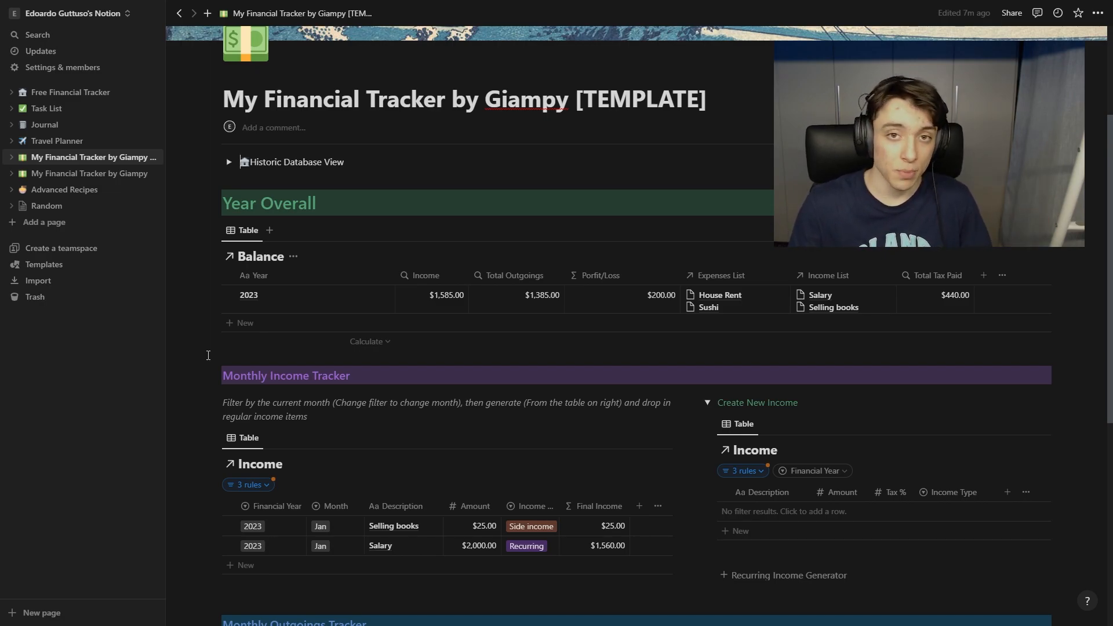
{"action": "scroll", "coordinate": [208, 355], "scroll_direction": "up", "scroll_amount": 3}
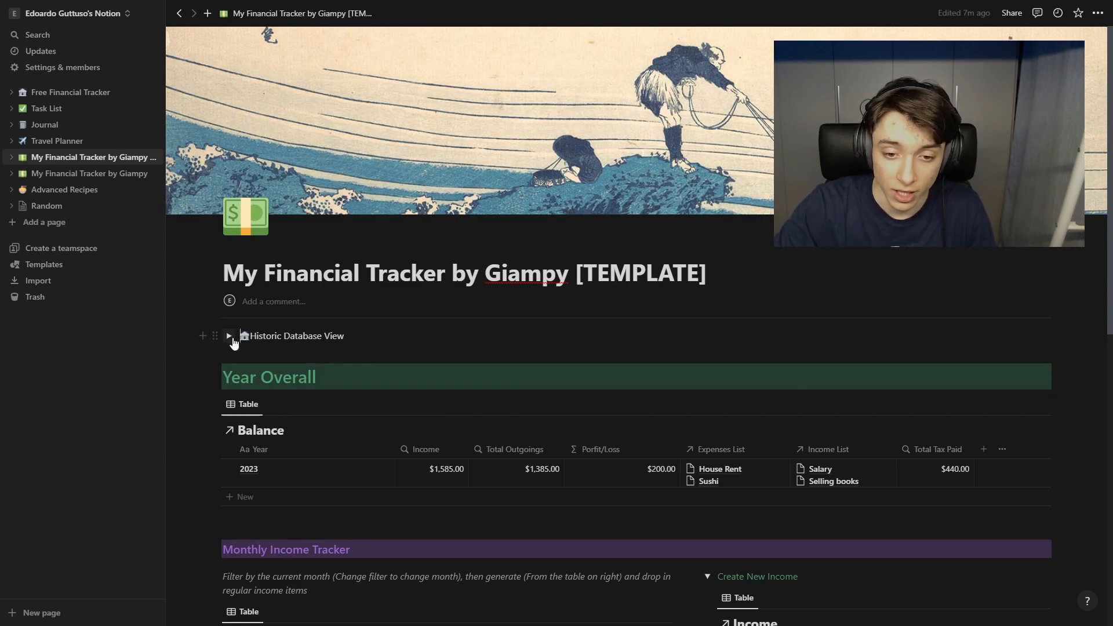
Step: Expand the Historic Database View section and add a 2025 entry to its Balance table
{"action": "left_click", "coordinate": [232, 340]}
{"action": "scroll", "coordinate": [291, 347], "scroll_direction": "down", "scroll_amount": 6}
{"action": "scroll", "coordinate": [315, 350], "scroll_direction": "up", "scroll_amount": 5}
{"action": "left_click", "coordinate": [230, 280]}
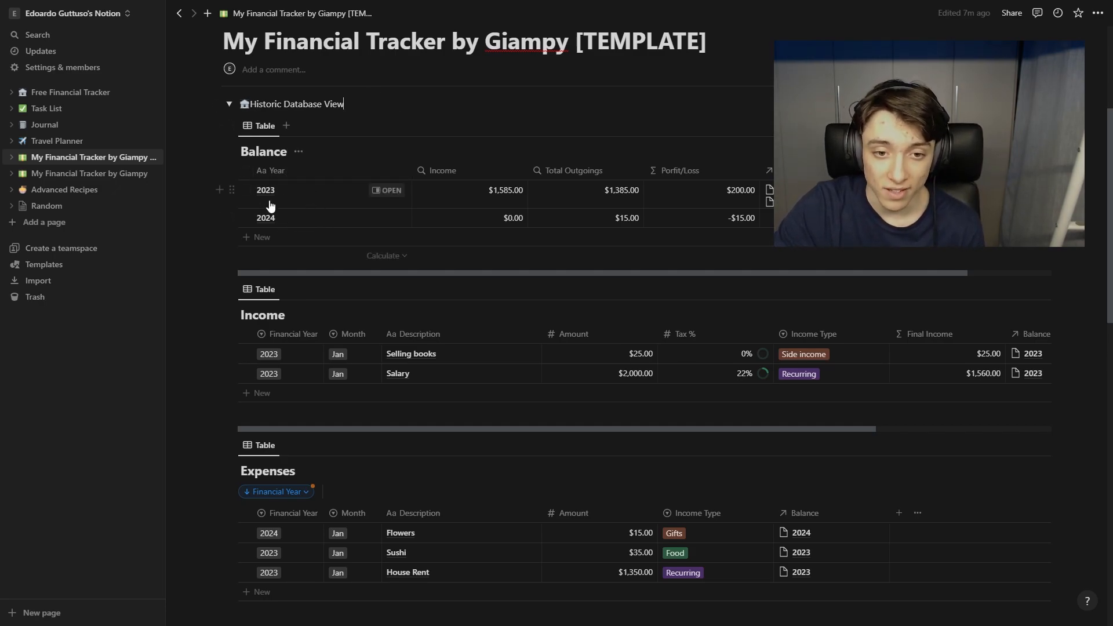
{"action": "left_click", "coordinate": [262, 237]}
{"action": "type", "text": "2025"}
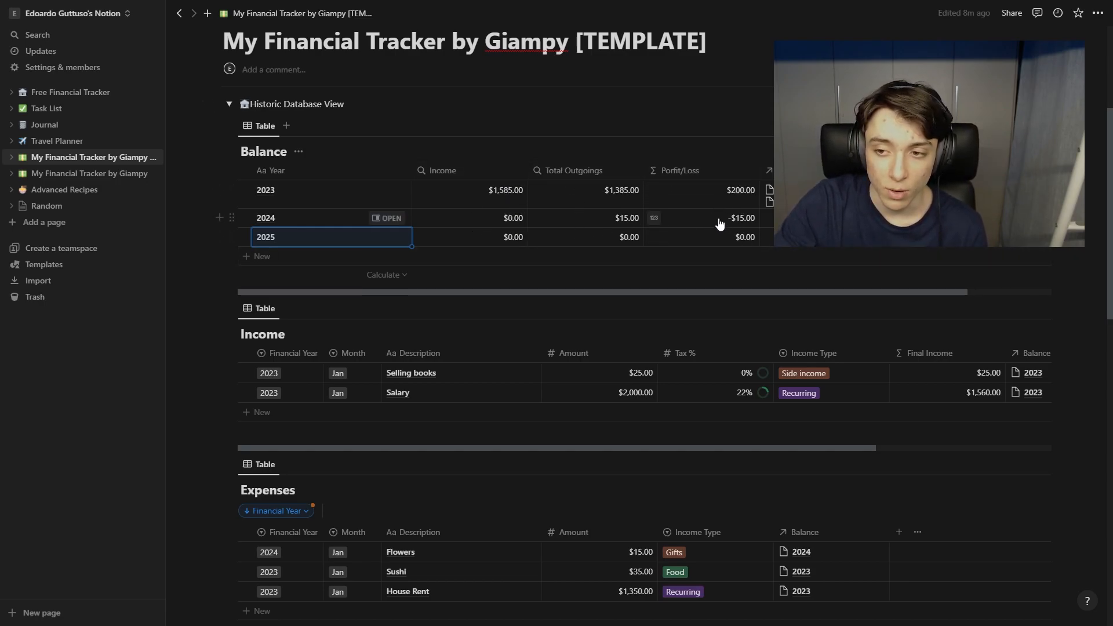
Step: Add a row to the historic Income table with financial year 2023 and month March
{"action": "scroll", "coordinate": [765, 284], "scroll_direction": "down", "scroll_amount": 2}
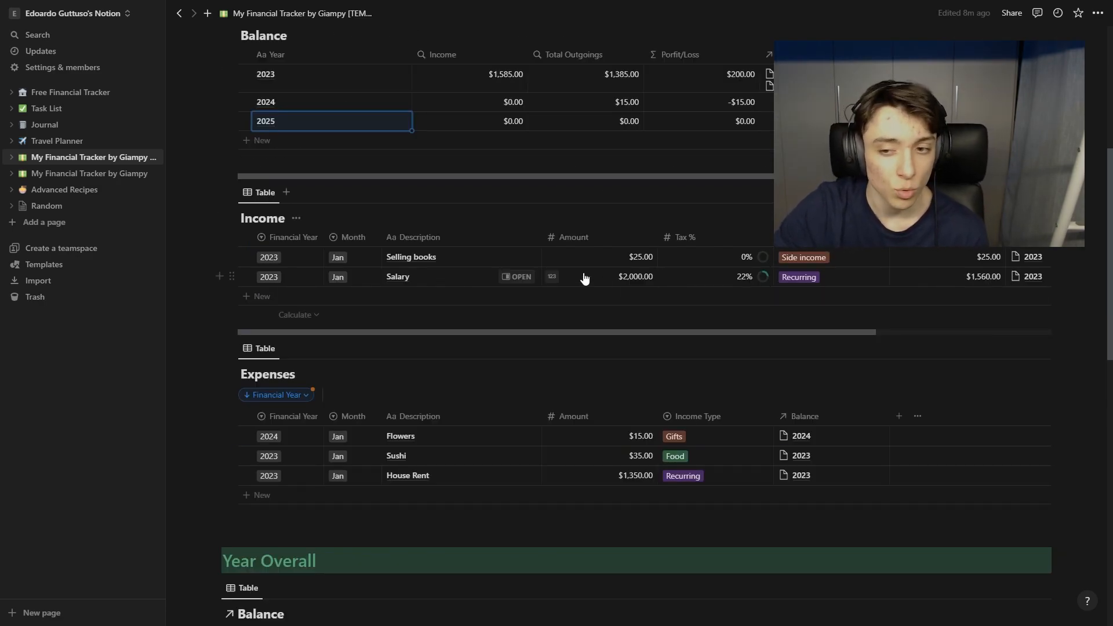
{"action": "scroll", "coordinate": [590, 279], "scroll_direction": "up", "scroll_amount": 2}
{"action": "scroll", "coordinate": [590, 279], "scroll_direction": "up", "scroll_amount": 2}
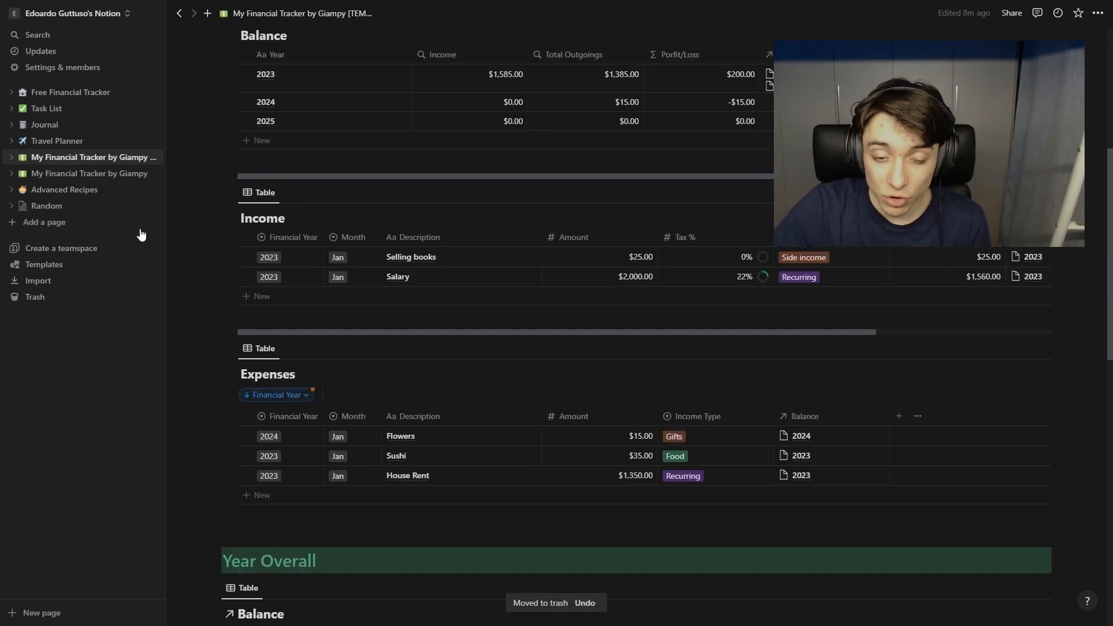
{"action": "left_click", "coordinate": [249, 299]}
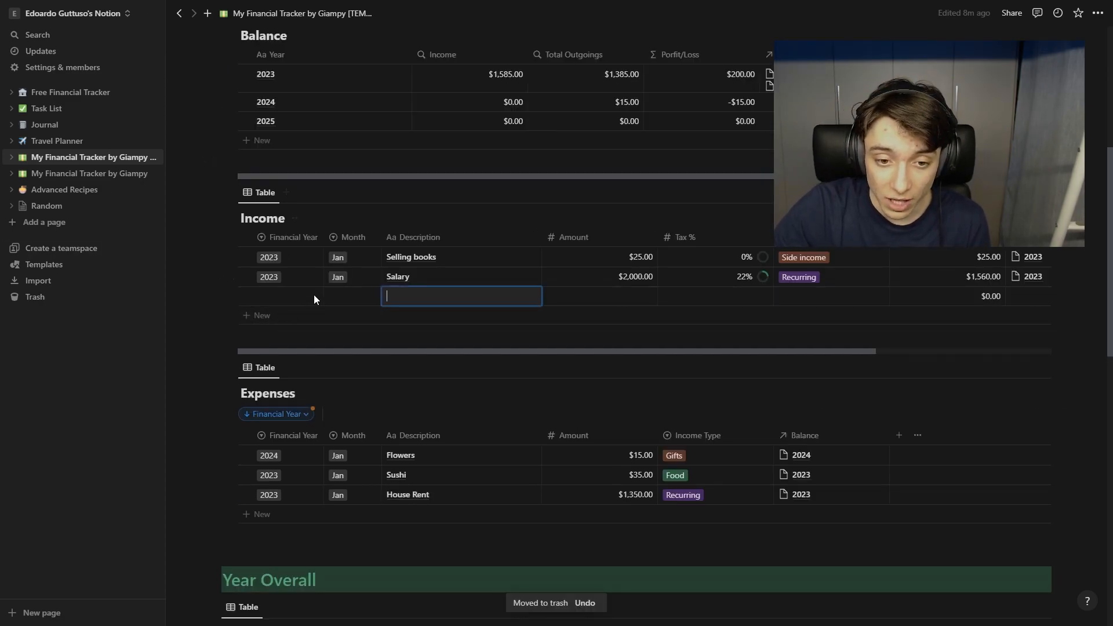
{"action": "left_click", "coordinate": [275, 299]}
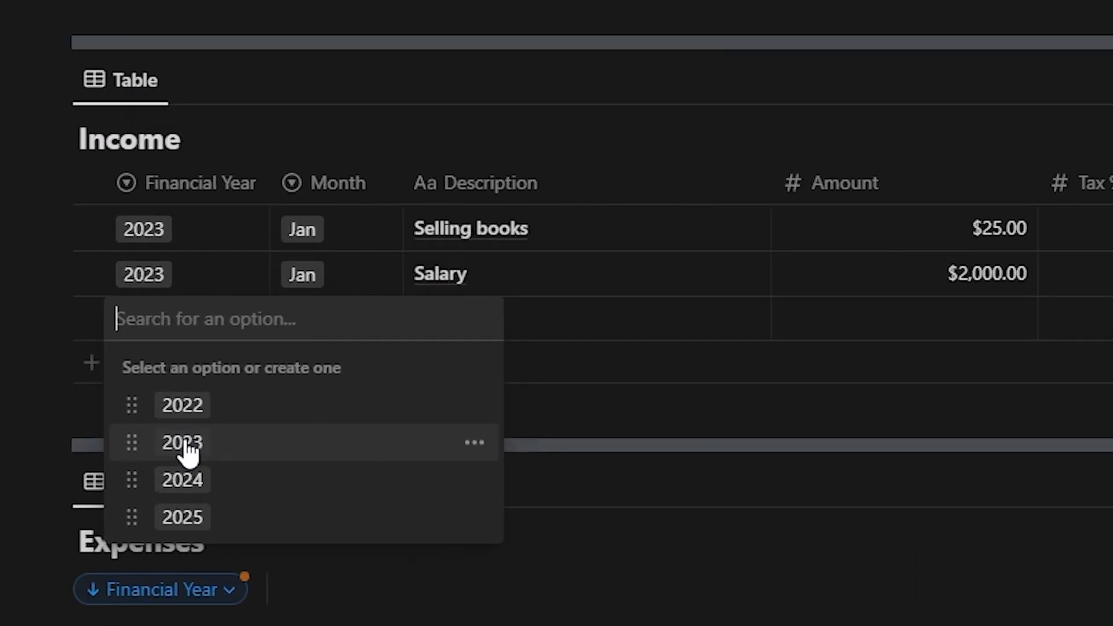
{"action": "left_click", "coordinate": [286, 350]}
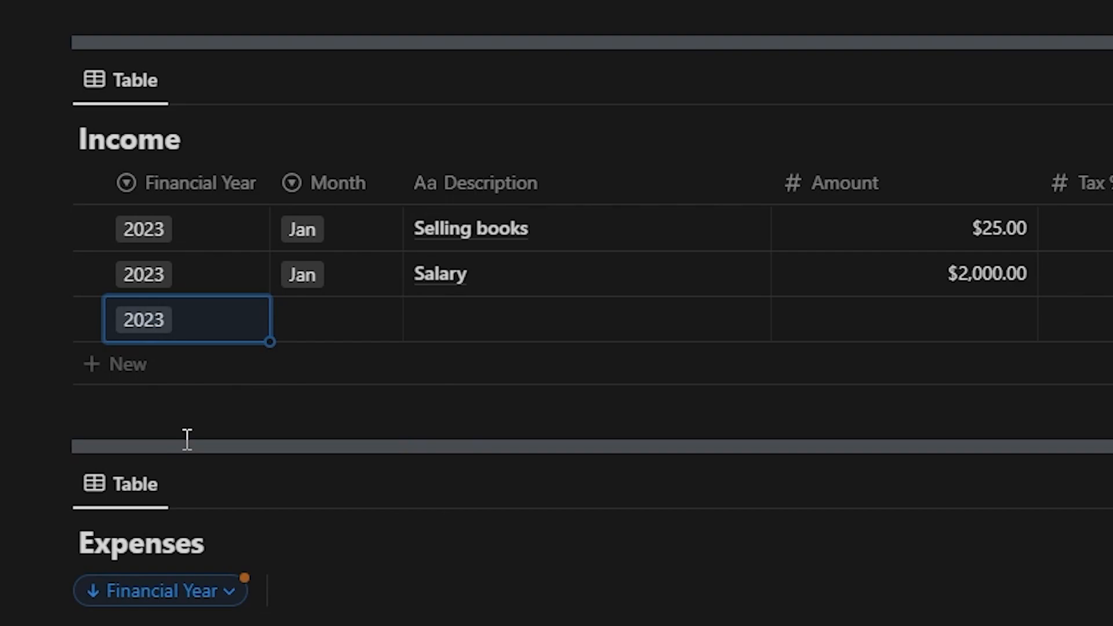
{"action": "left_click", "coordinate": [332, 316]}
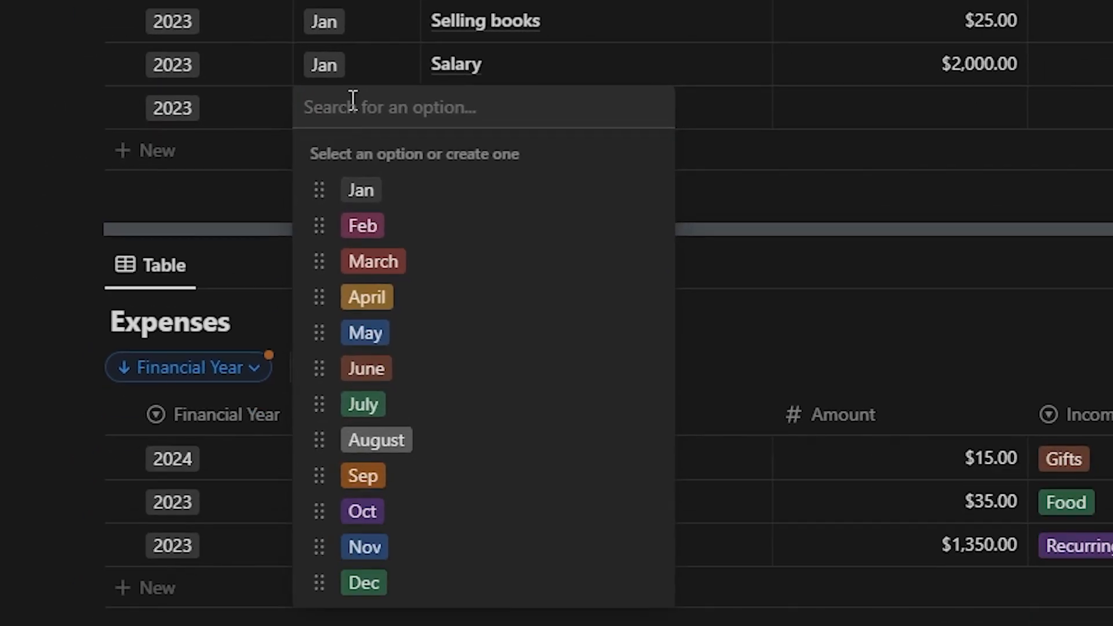
{"action": "left_click", "coordinate": [435, 258]}
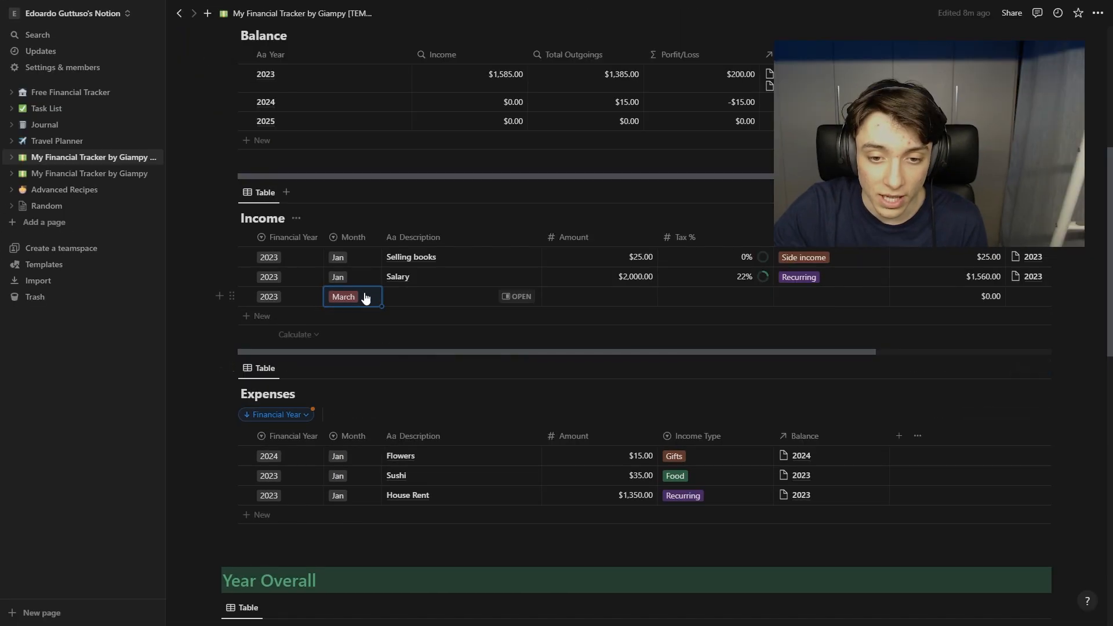
Step: Give the new March income row the description "rada3ega3" and an amount of 150
{"action": "left_click", "coordinate": [366, 298]}
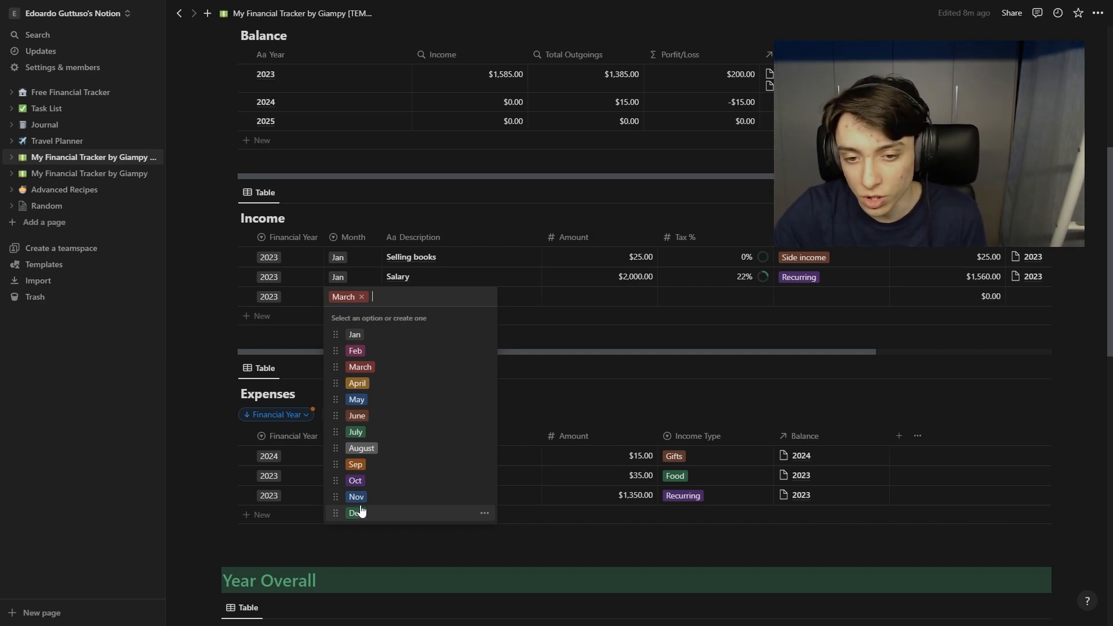
{"action": "left_click", "coordinate": [514, 296]}
{"action": "left_click", "coordinate": [515, 294]}
{"action": "type", "text": "rada3ega3"}
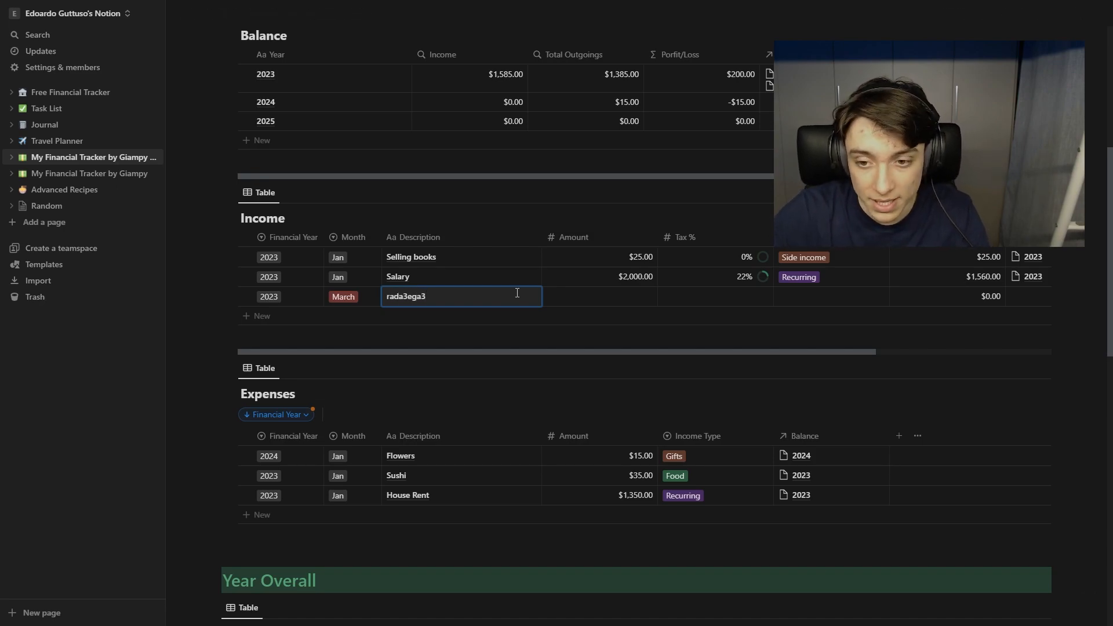
{"action": "left_click", "coordinate": [586, 300]}
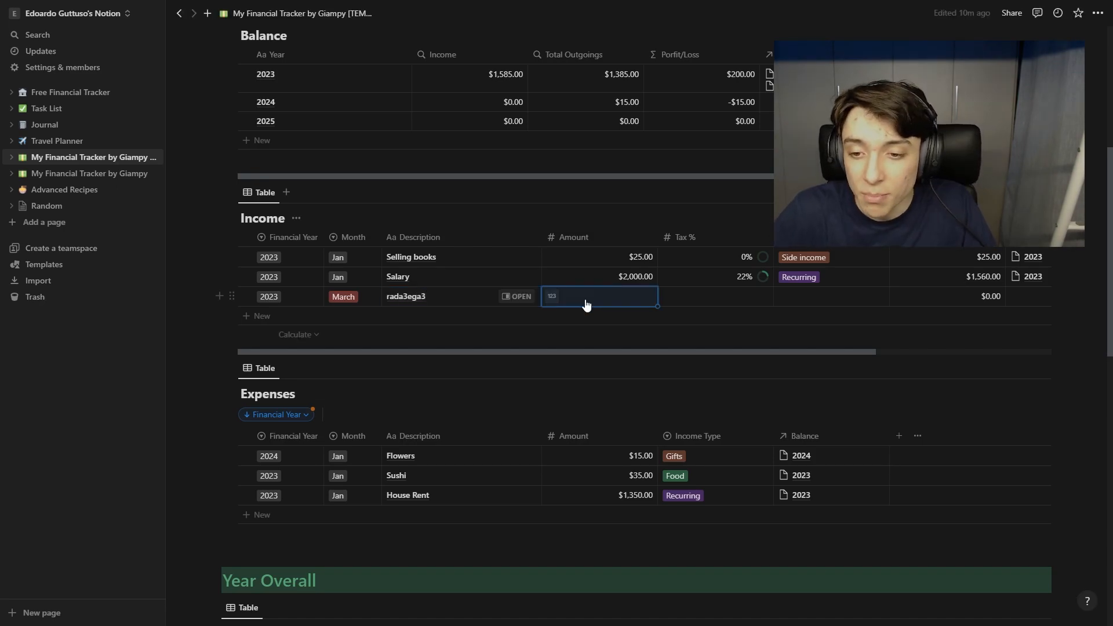
{"action": "type", "text": "150"}
{"action": "key", "text": "Return"}
Step: Set the tax percentage of the March income row to 25
{"action": "left_click", "coordinate": [733, 301]}
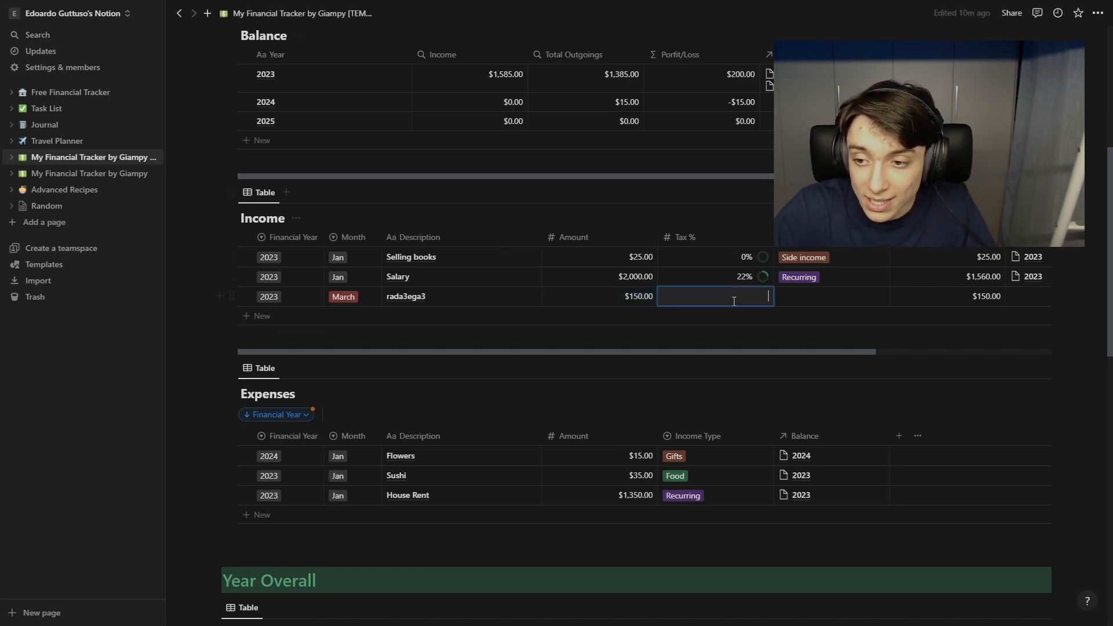
{"action": "type", "text": "22"}
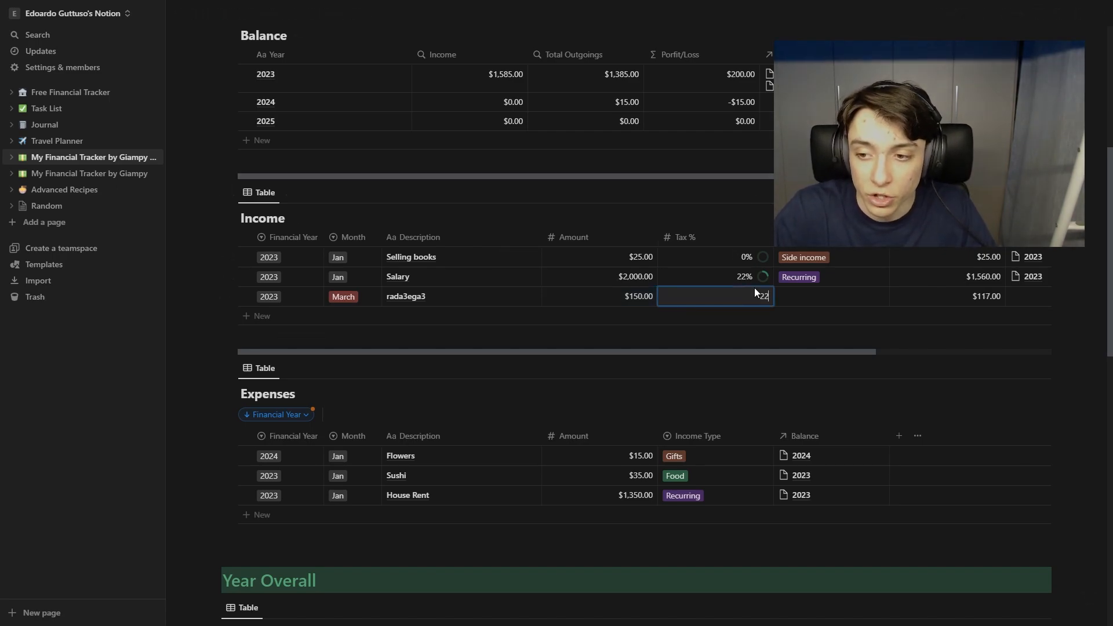
{"action": "key", "text": "BackSpace"}
{"action": "type", "text": "5"}
{"action": "key", "text": "Return"}
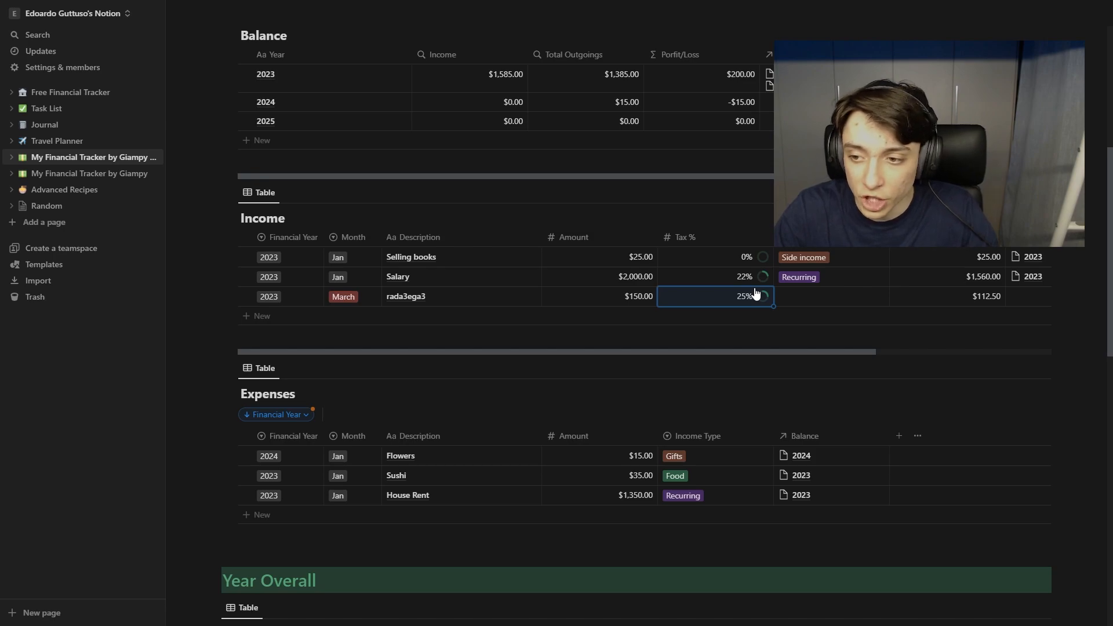
{"action": "left_click", "coordinate": [838, 300]}
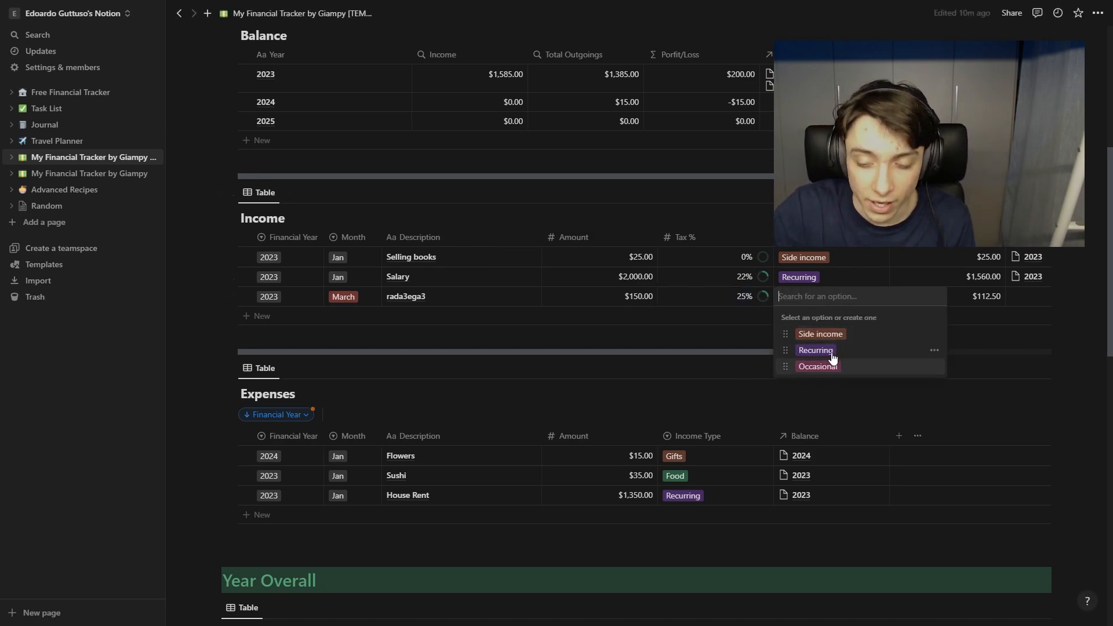
{"action": "key", "text": "Escape"}
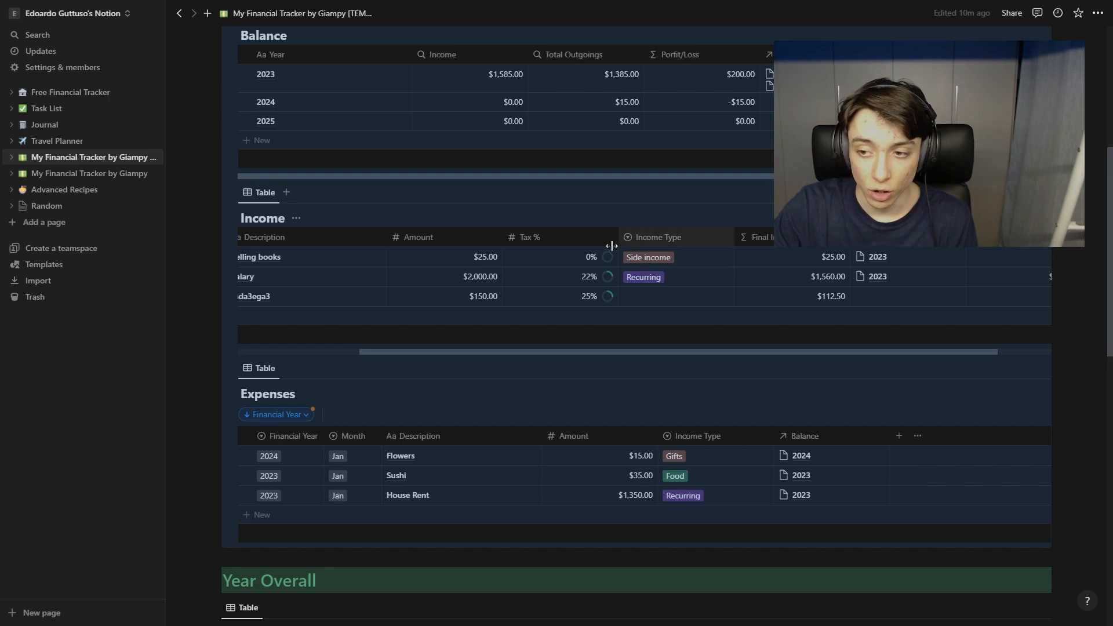
Step: Review the historic Income table's columns through Tax Paid and the Expenses table below, and collapse the Historic Database View section
{"action": "scroll", "coordinate": [833, 298], "scroll_direction": "right", "scroll_amount": 2}
{"action": "scroll", "coordinate": [837, 319], "scroll_direction": "up", "scroll_amount": 2}
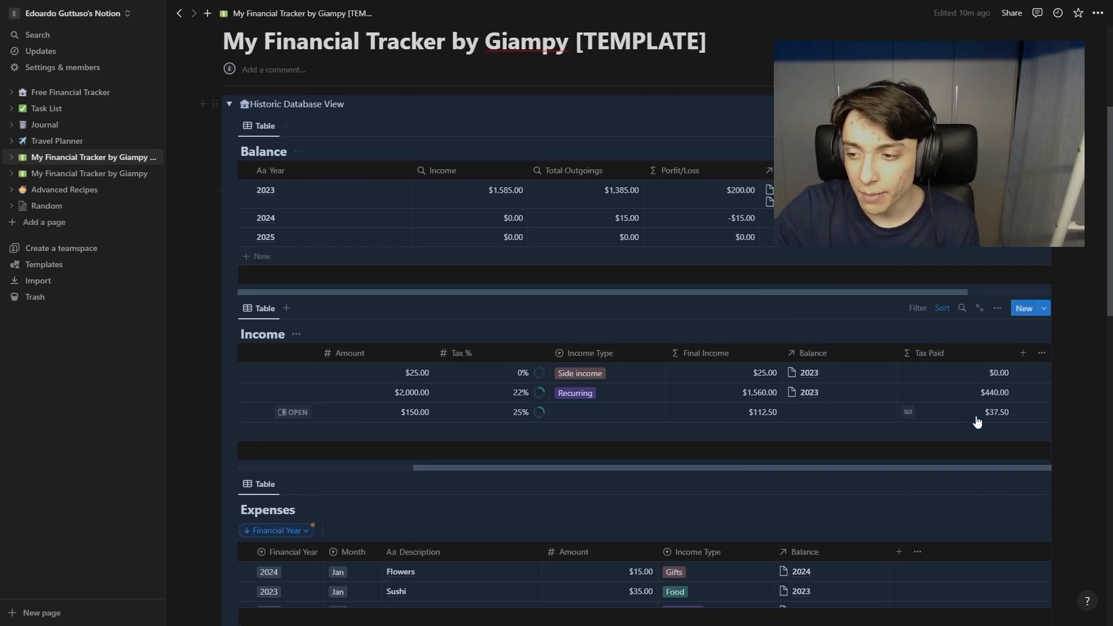
{"action": "scroll", "coordinate": [567, 441], "scroll_direction": "left", "scroll_amount": 3}
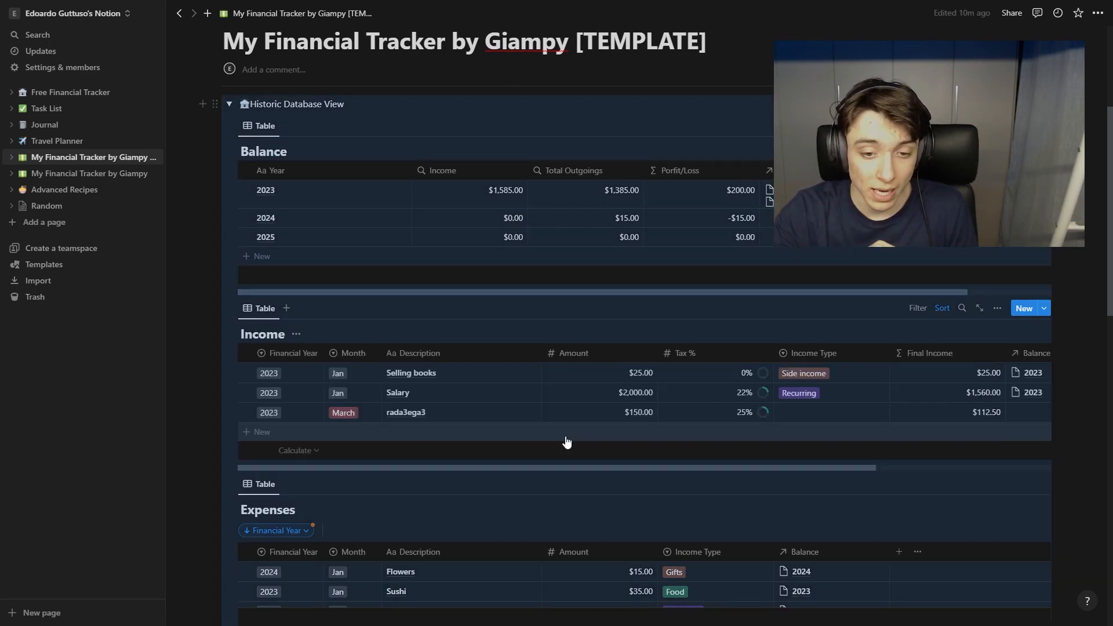
{"action": "scroll", "coordinate": [567, 442], "scroll_direction": "right", "scroll_amount": 2}
{"action": "scroll", "coordinate": [567, 442], "scroll_direction": "down", "scroll_amount": 3}
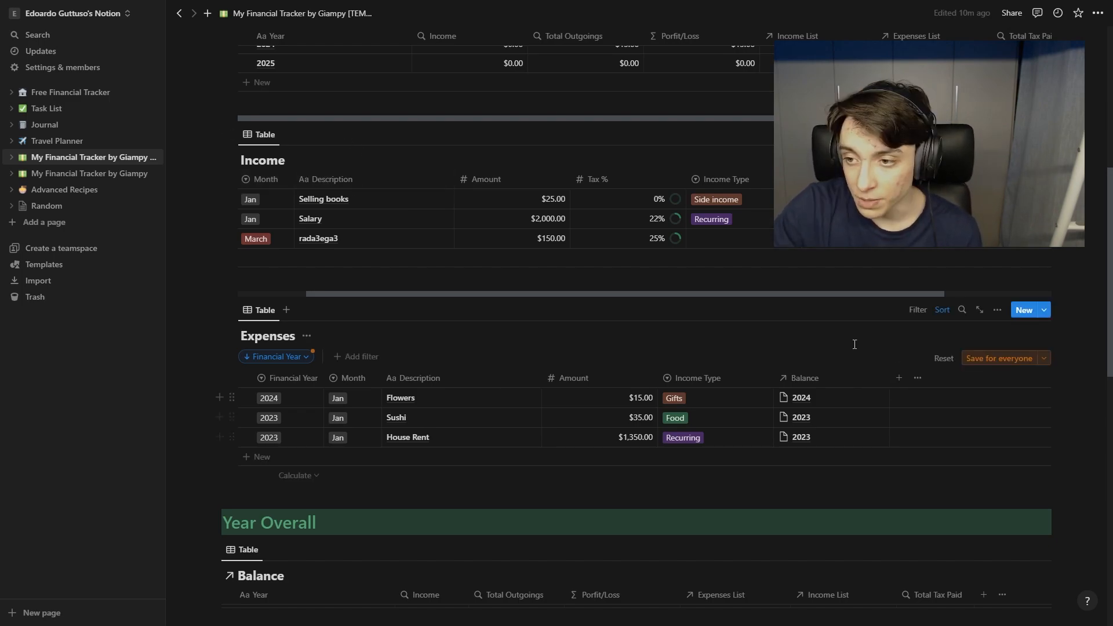
{"action": "scroll", "coordinate": [230, 344], "scroll_direction": "up", "scroll_amount": 7}
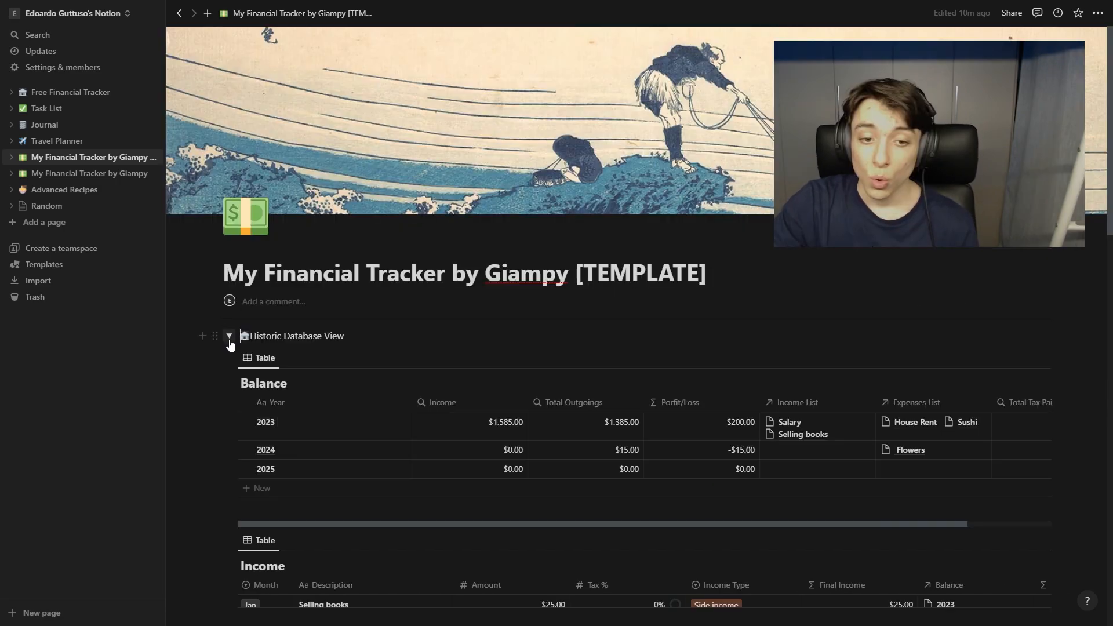
{"action": "left_click", "coordinate": [229, 336]}
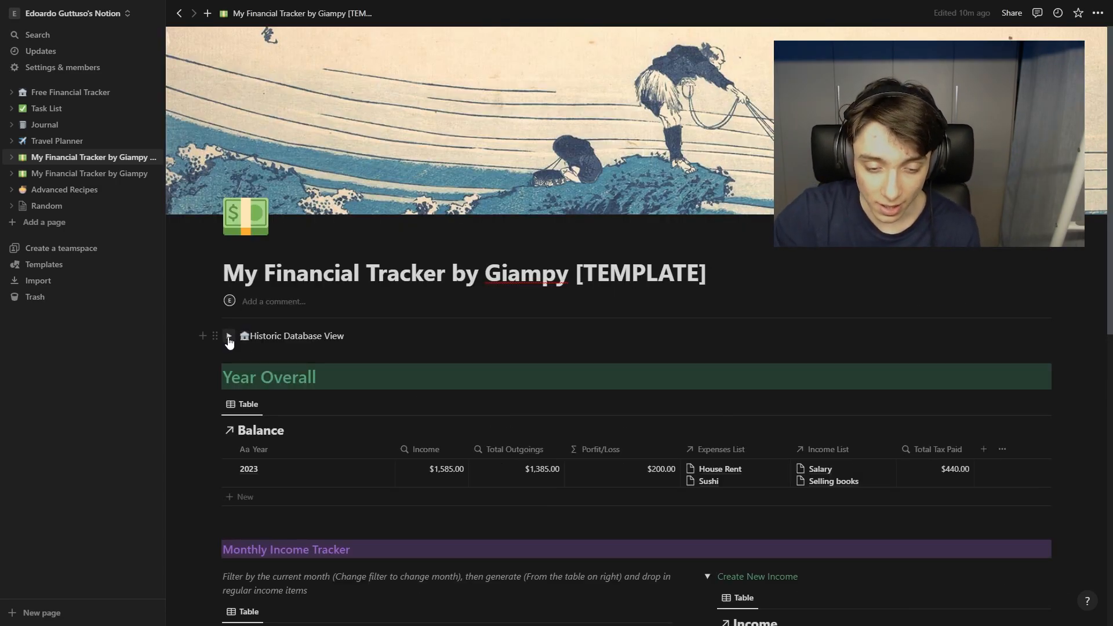
Step: Look over the Year Overall balance and the monthly income and outgoings trackers
{"action": "scroll", "coordinate": [229, 342], "scroll_direction": "down", "scroll_amount": 3}
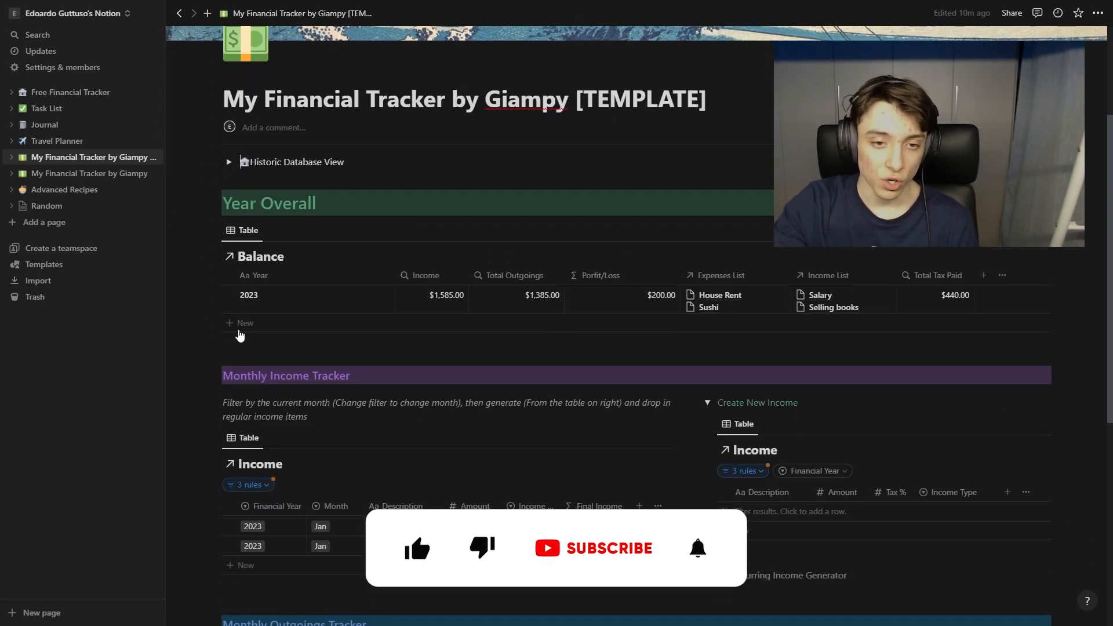
{"action": "scroll", "coordinate": [240, 335], "scroll_direction": "down", "scroll_amount": 1}
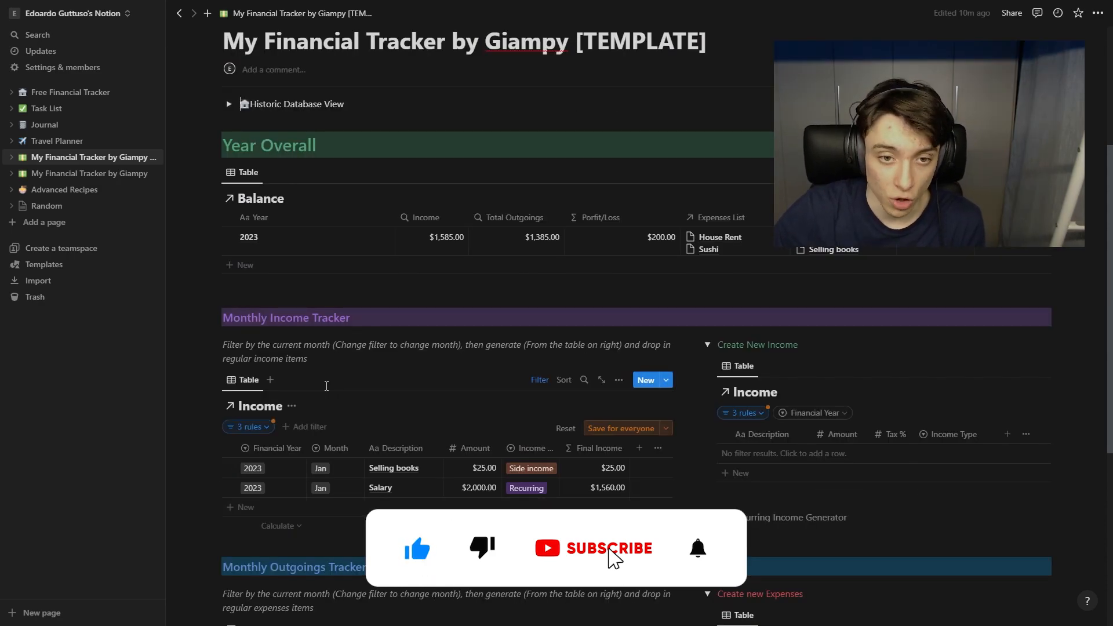
{"action": "left_click", "coordinate": [229, 103]}
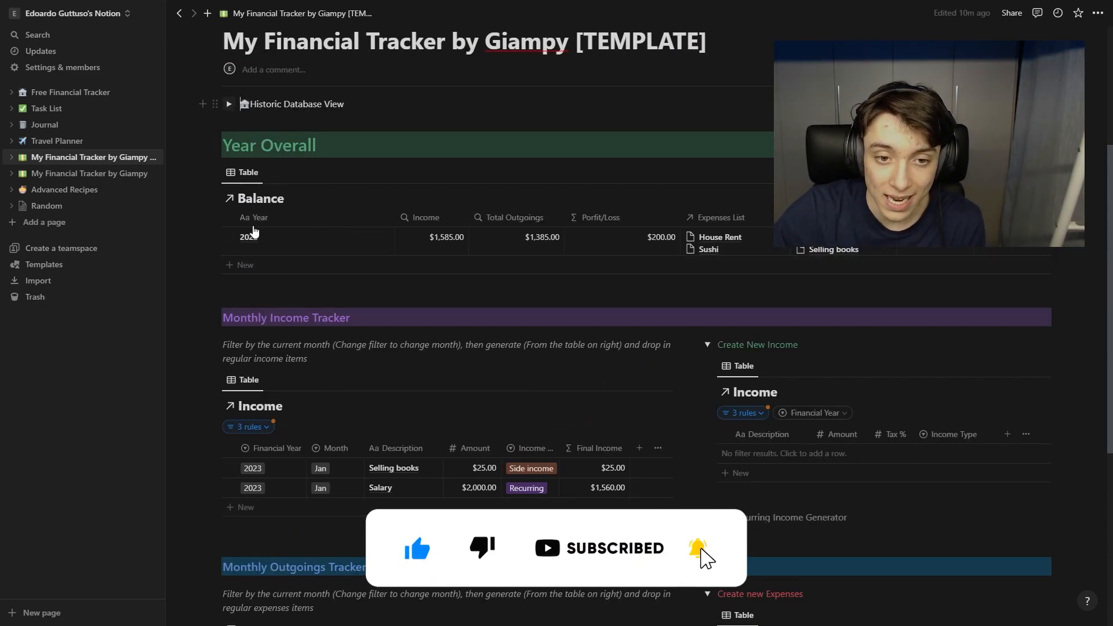
{"action": "left_click", "coordinate": [229, 105]}
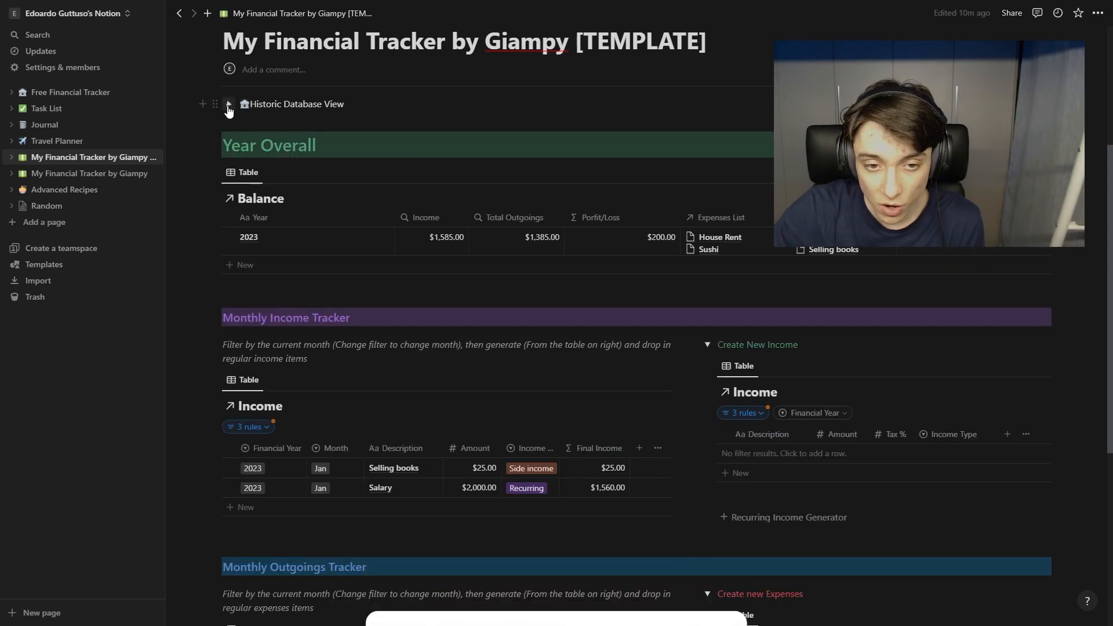
{"action": "scroll", "coordinate": [338, 174], "scroll_direction": "down", "scroll_amount": 1}
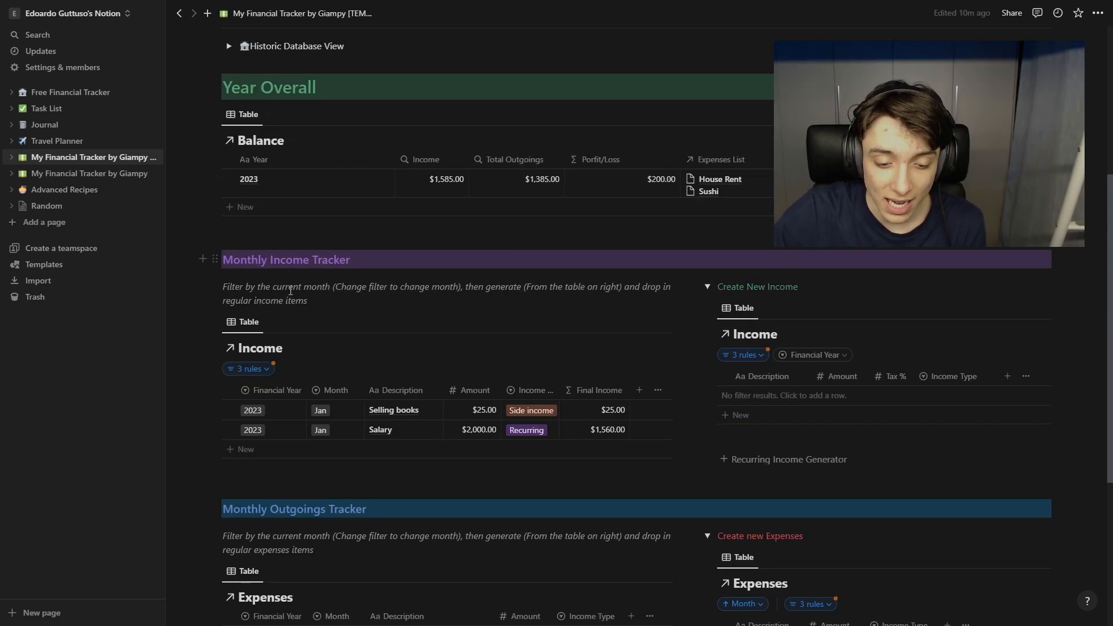
{"action": "scroll", "coordinate": [285, 277], "scroll_direction": "down", "scroll_amount": 2}
{"action": "scroll", "coordinate": [446, 420], "scroll_direction": "up", "scroll_amount": 3}
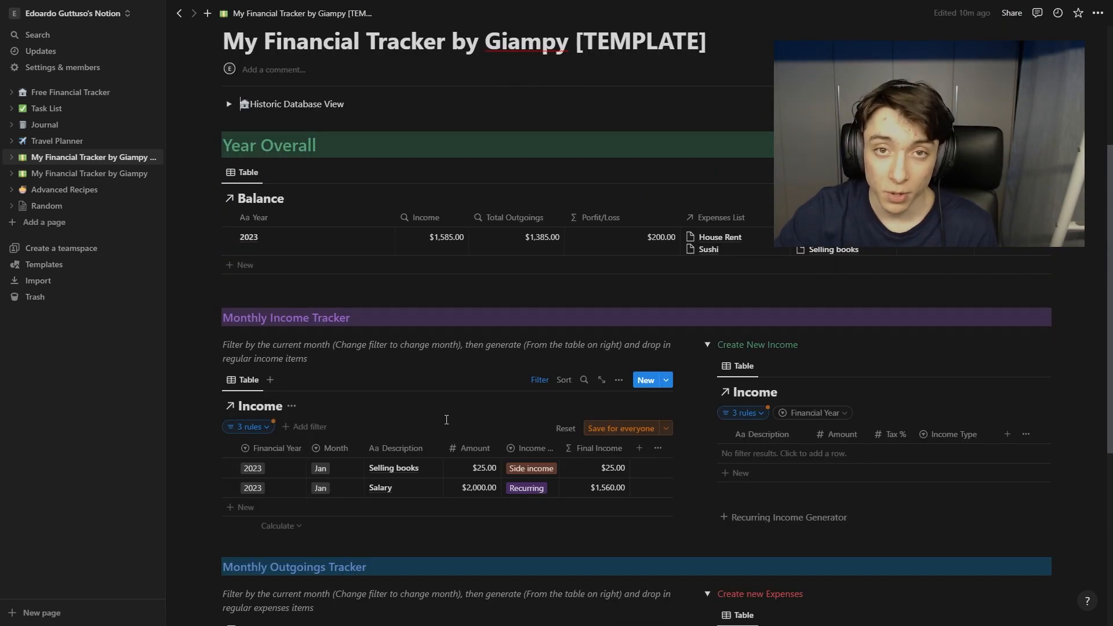
Step: Examine the shown and hidden properties of the Monthly Income Tracker's Income table
{"action": "left_click", "coordinate": [657, 448]}
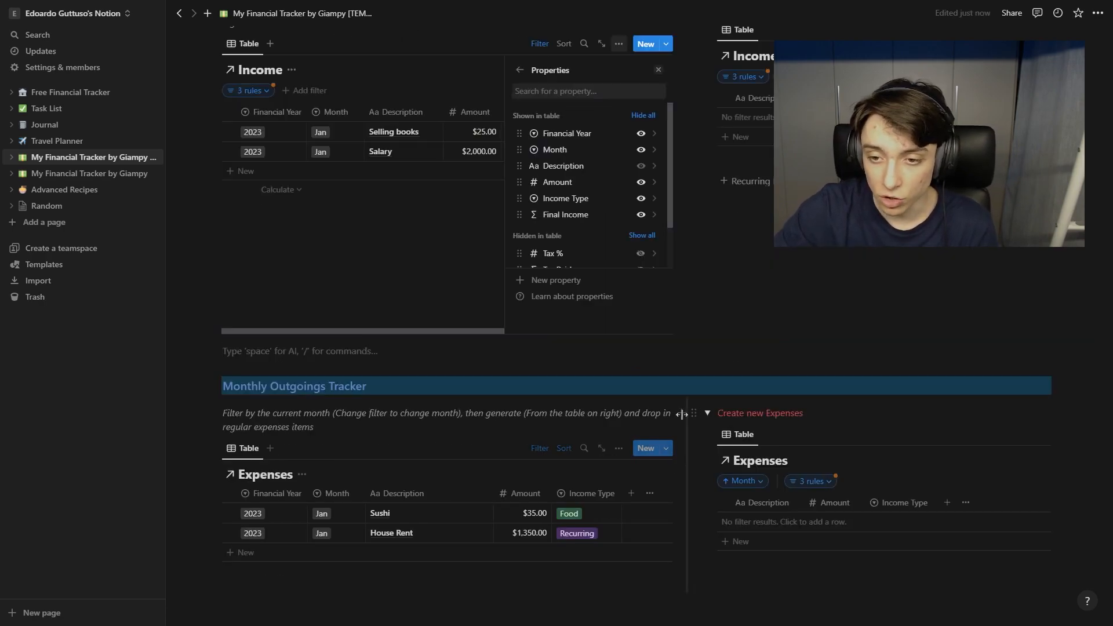
{"action": "scroll", "coordinate": [579, 215], "scroll_direction": "down", "scroll_amount": 2}
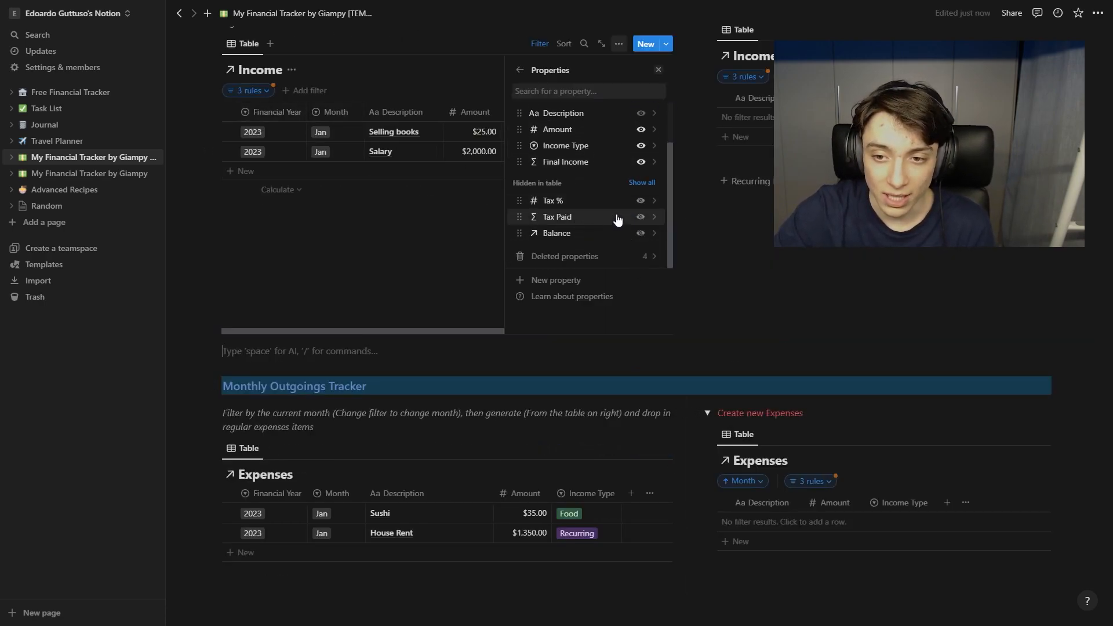
{"action": "key", "text": "Escape"}
{"action": "scroll", "coordinate": [230, 126], "scroll_direction": "up", "scroll_amount": 6}
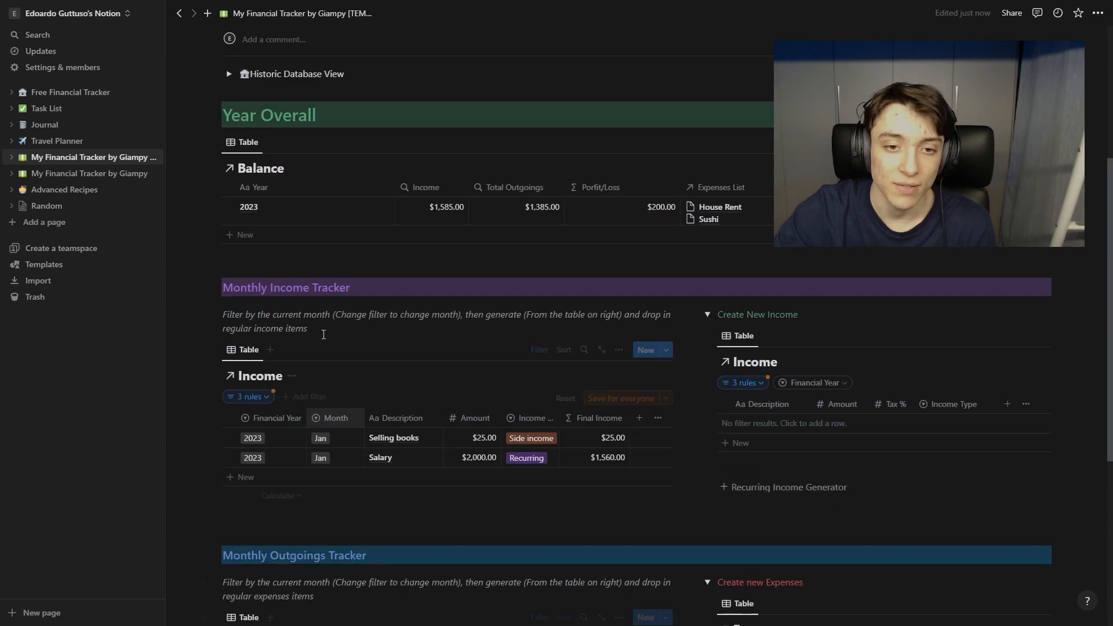
Step: Look through the historic Balance table's columns and examine the shown and hidden properties of the Monthly Outgoings Tracker's Expenses table
{"action": "left_click", "coordinate": [229, 117]}
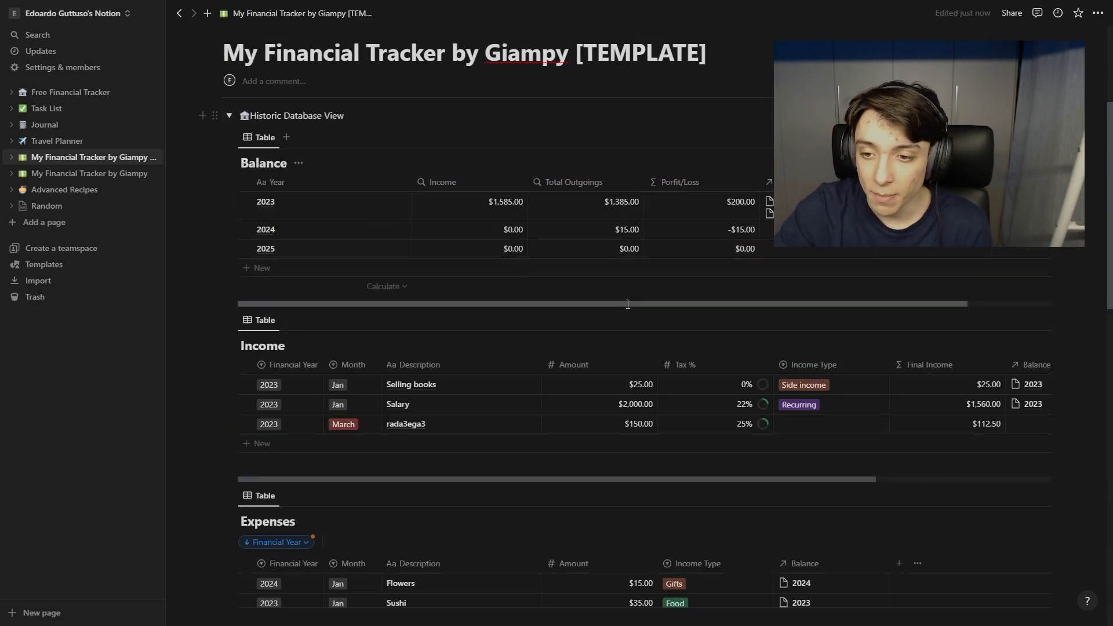
{"action": "left_click_drag", "start_coordinate": [421, 305], "coordinate": [558, 312]}
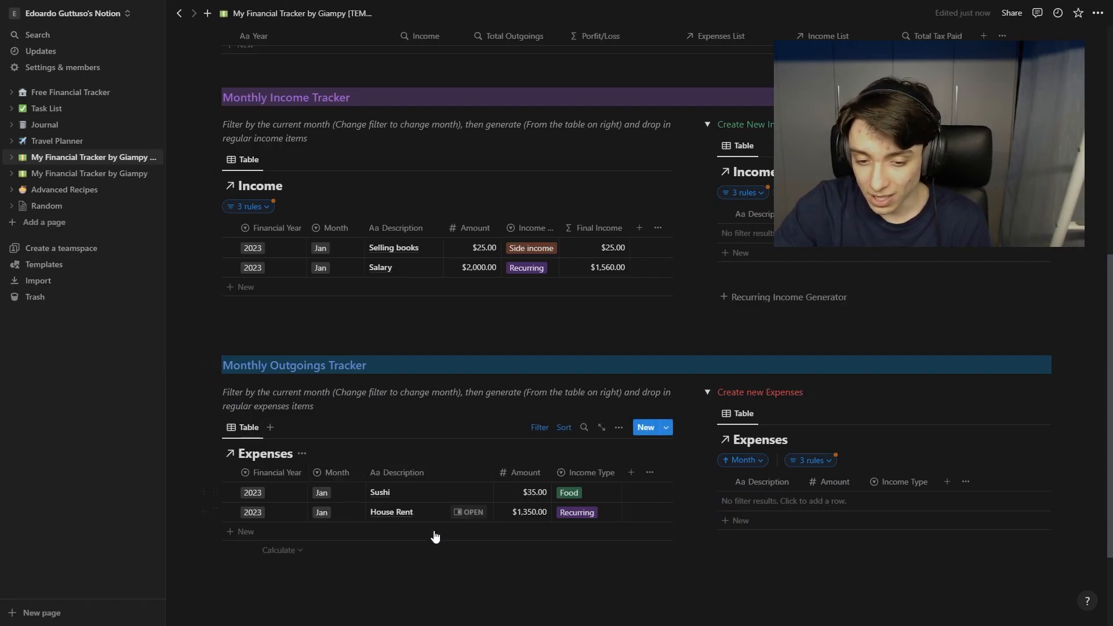
{"action": "left_click", "coordinate": [650, 472]}
{"action": "scroll", "coordinate": [585, 417], "scroll_direction": "down", "scroll_amount": 1}
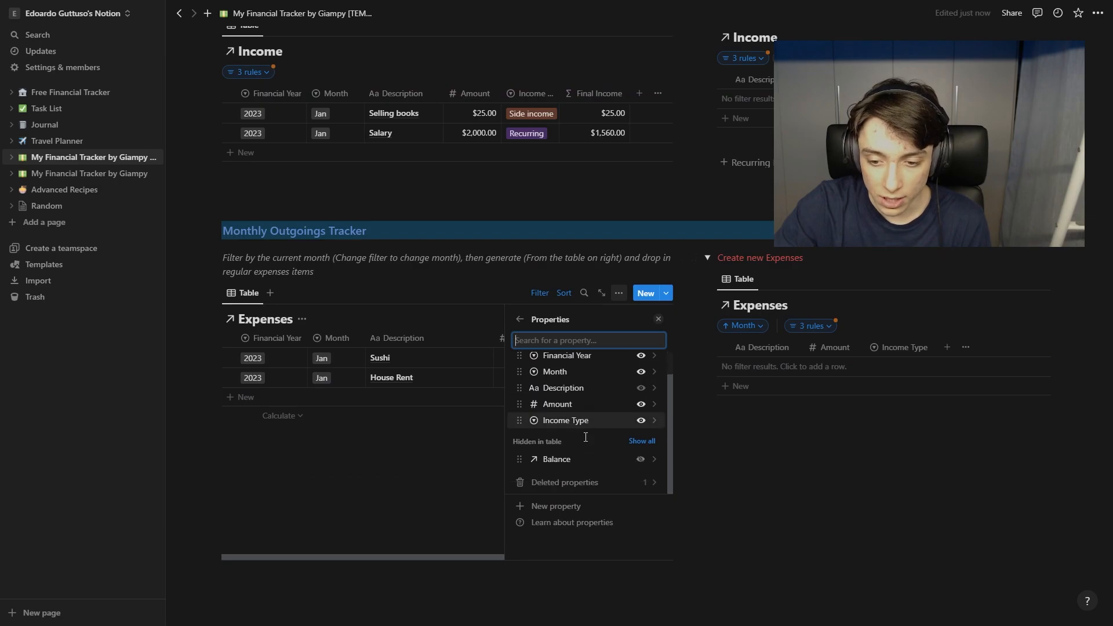
{"action": "left_click", "coordinate": [295, 487]}
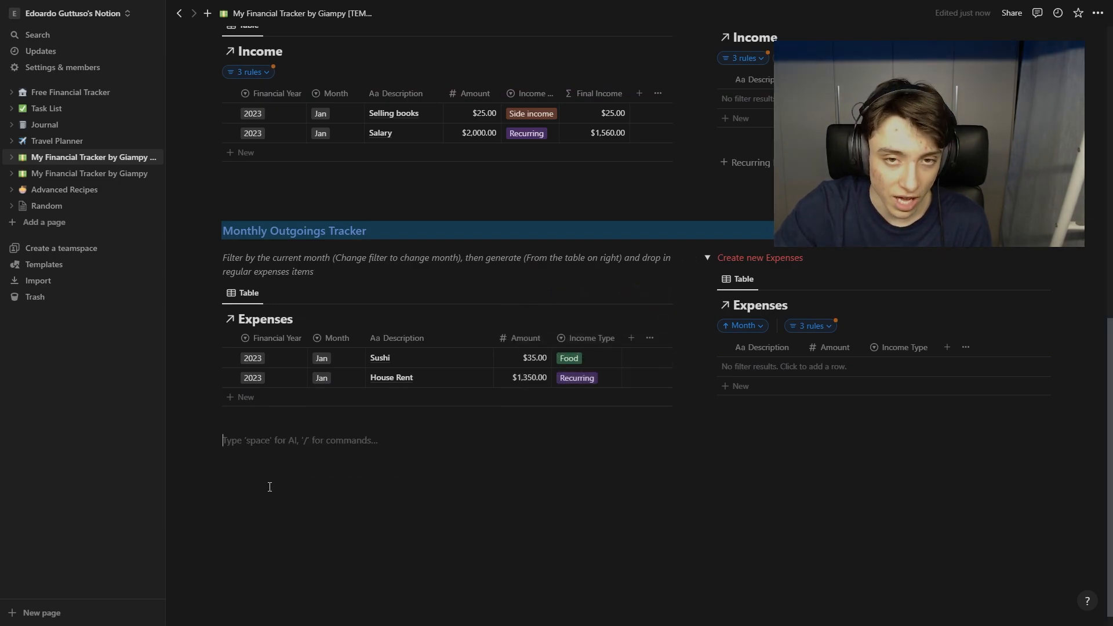
Step: Set the Month filter of the Monthly Income Tracker's Income table to March
{"action": "scroll", "coordinate": [269, 484], "scroll_direction": "up", "scroll_amount": 6}
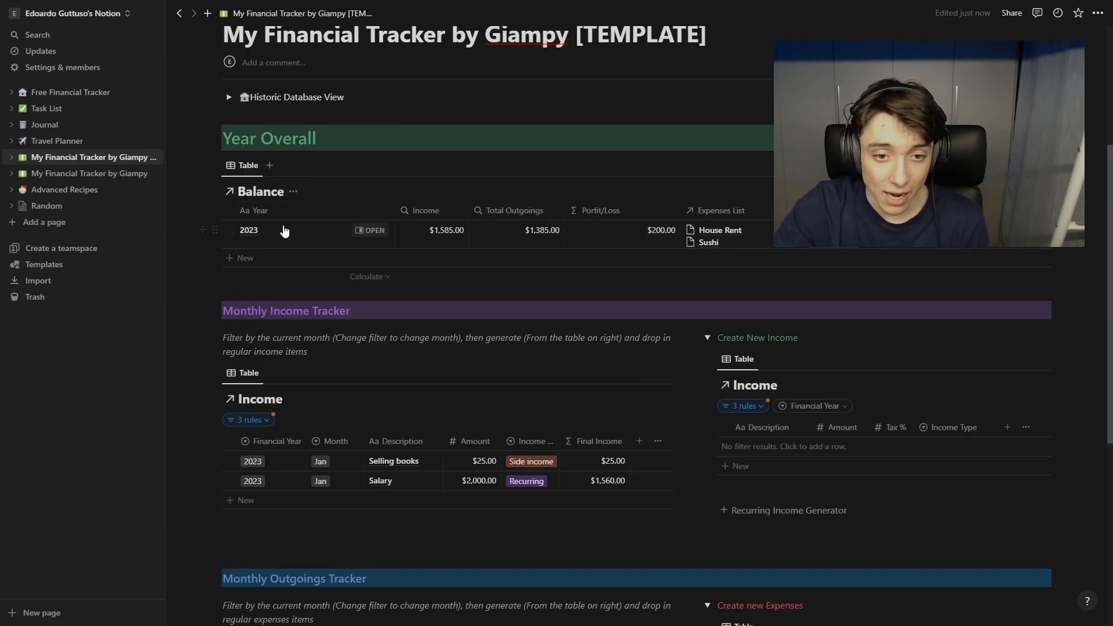
{"action": "scroll", "coordinate": [332, 242], "scroll_direction": "down", "scroll_amount": 1}
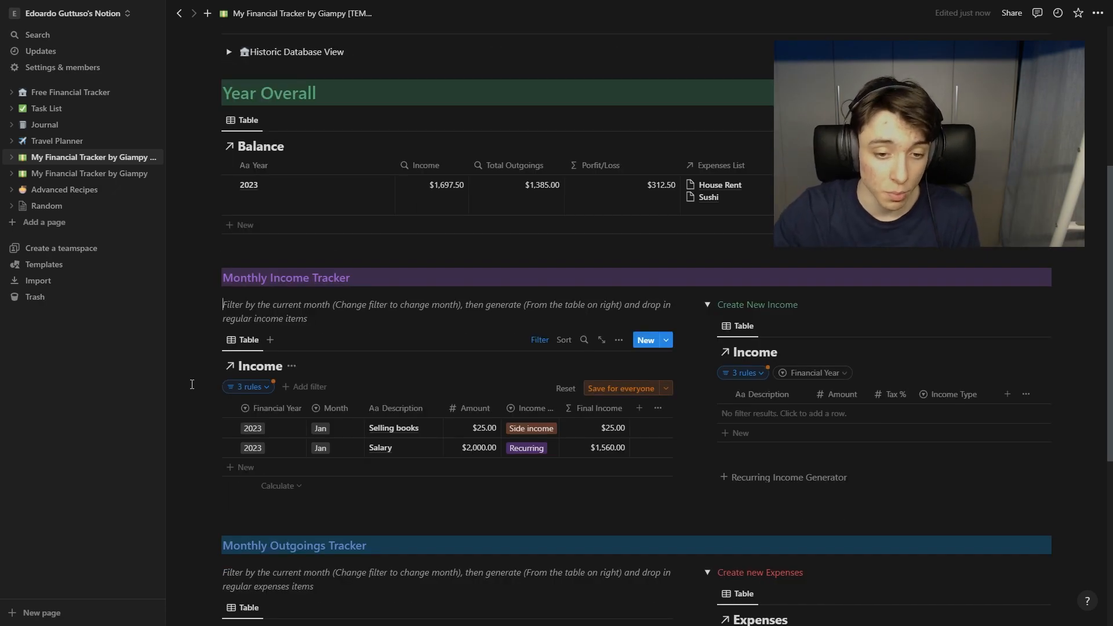
{"action": "scroll", "coordinate": [192, 385], "scroll_direction": "down", "scroll_amount": 4}
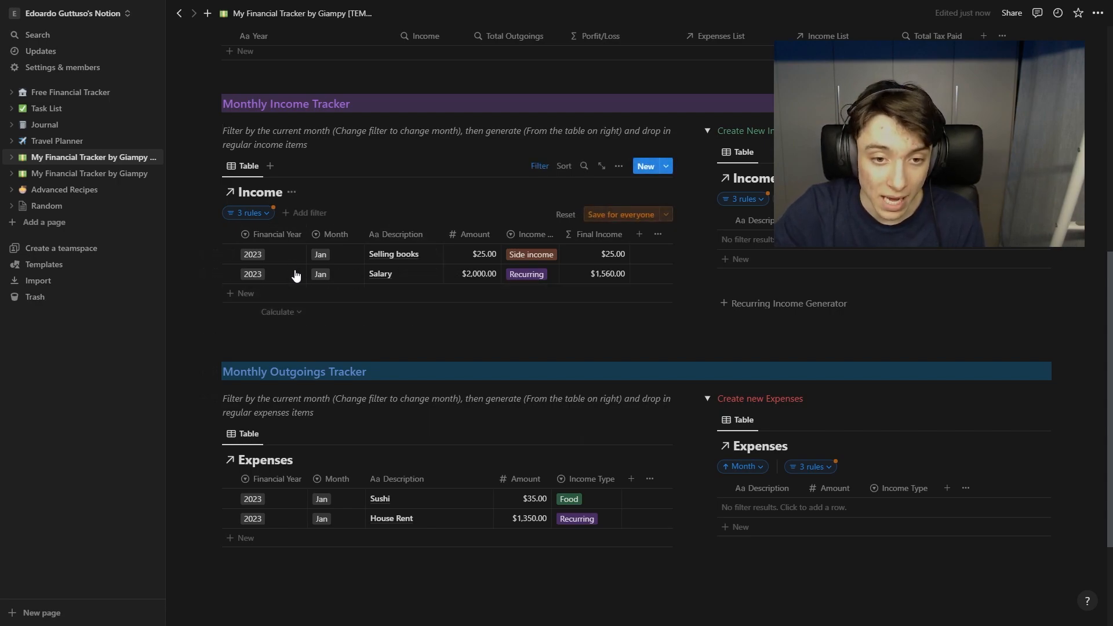
{"action": "left_click", "coordinate": [272, 219]}
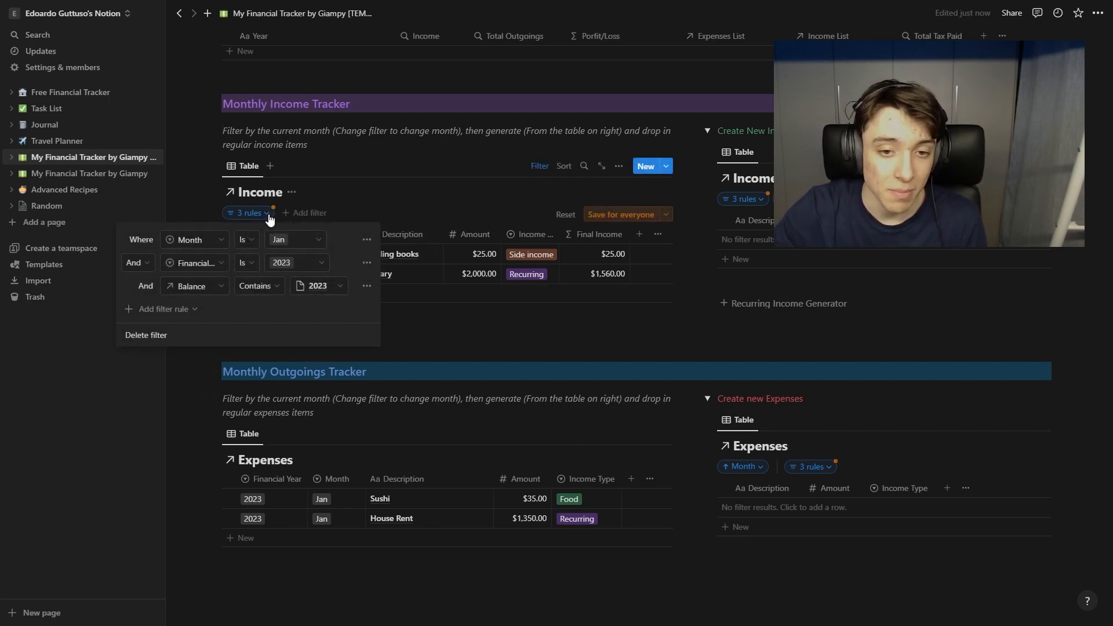
{"action": "left_click", "coordinate": [281, 239]}
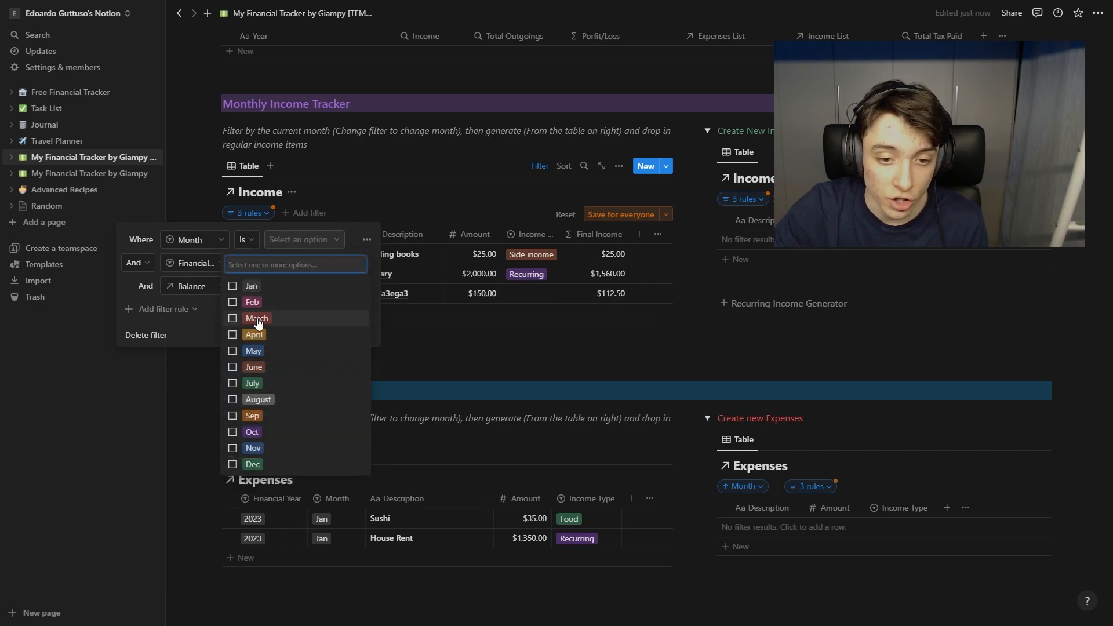
{"action": "left_click", "coordinate": [279, 319]}
{"action": "left_click", "coordinate": [353, 230]}
{"action": "left_click", "coordinate": [455, 308]}
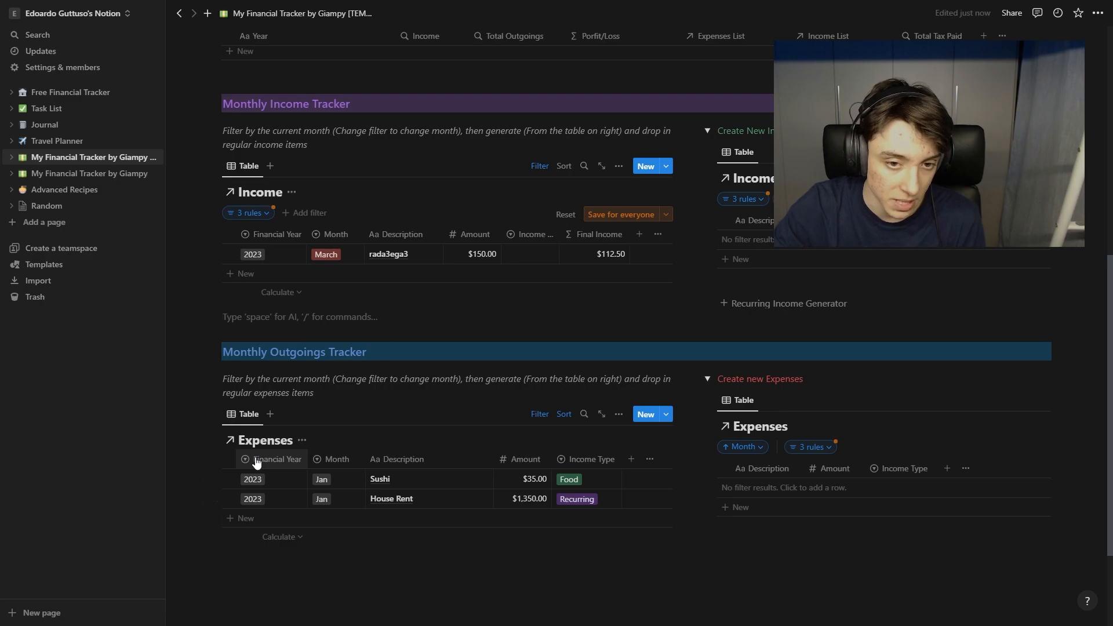
Step: Set the Year filter of the Year Overall Balance table to contain 2024
{"action": "scroll", "coordinate": [302, 231], "scroll_direction": "up", "scroll_amount": 5}
{"action": "left_click", "coordinate": [302, 226]}
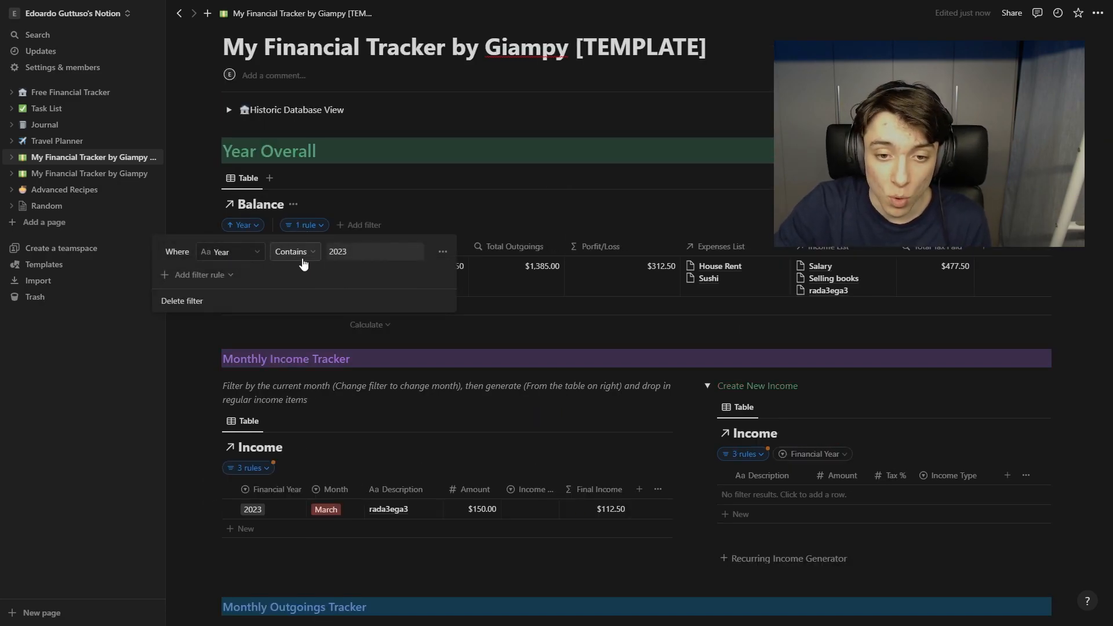
{"action": "key", "text": "BackSpace"}
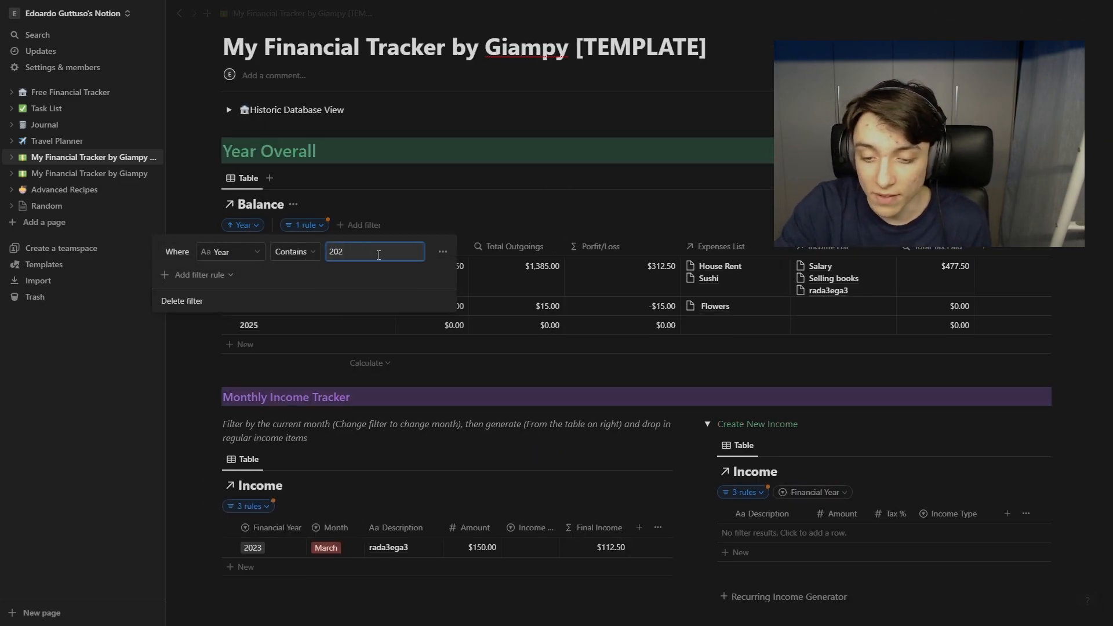
{"action": "type", "text": "4"}
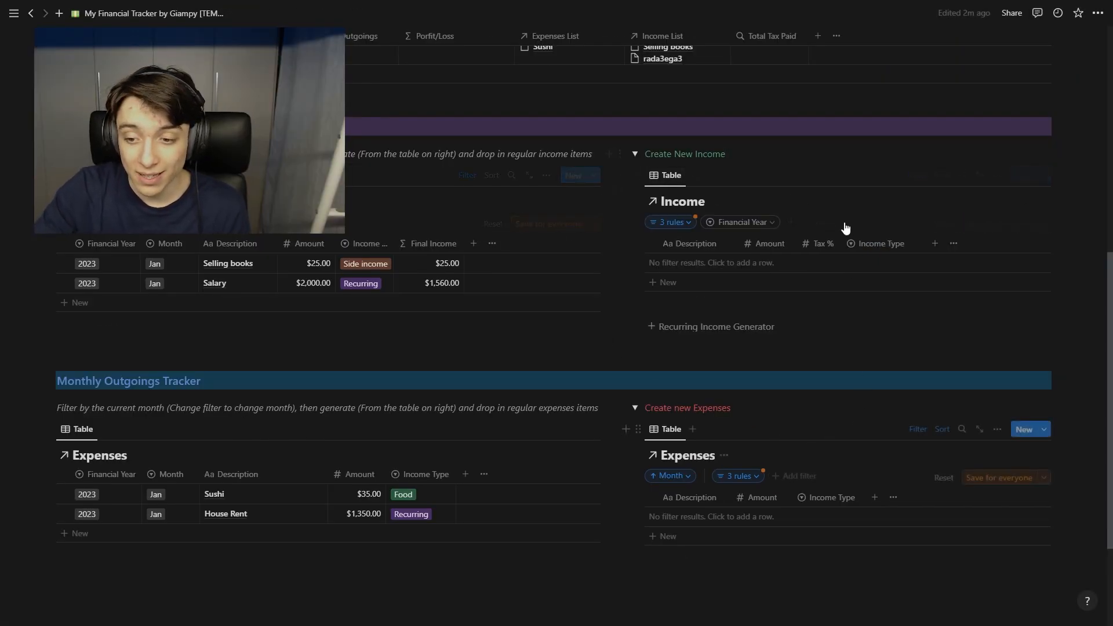
Step: Create the income entry dadaa with amount 150, tax 0% and type Recurring, and move it into the Monthly Income Tracker
{"action": "left_click", "coordinate": [635, 153]}
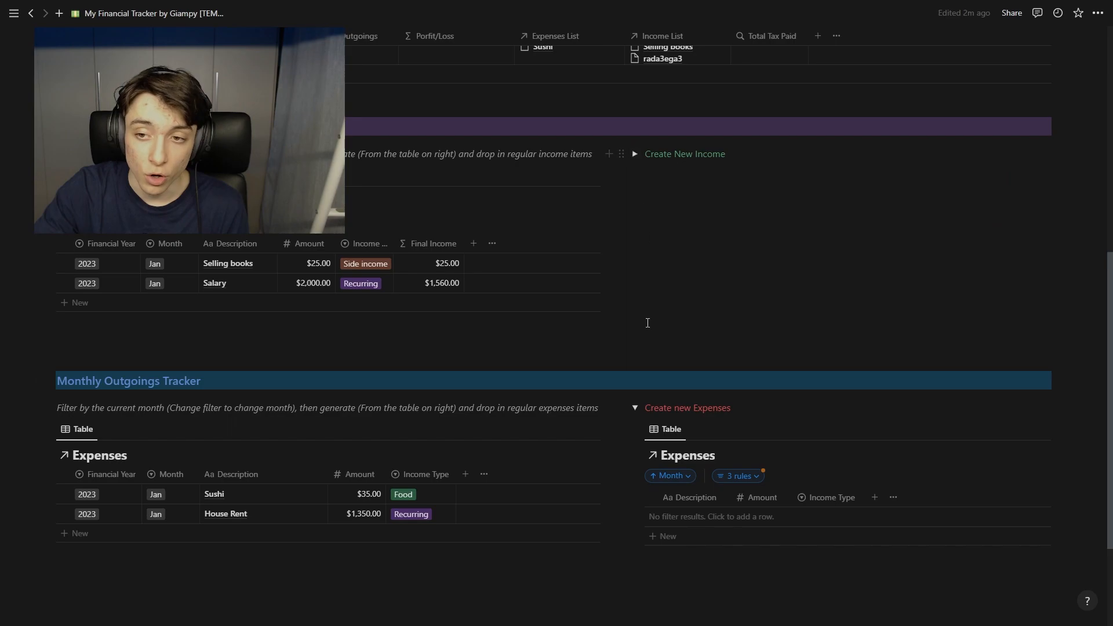
{"action": "left_click", "coordinate": [635, 154]}
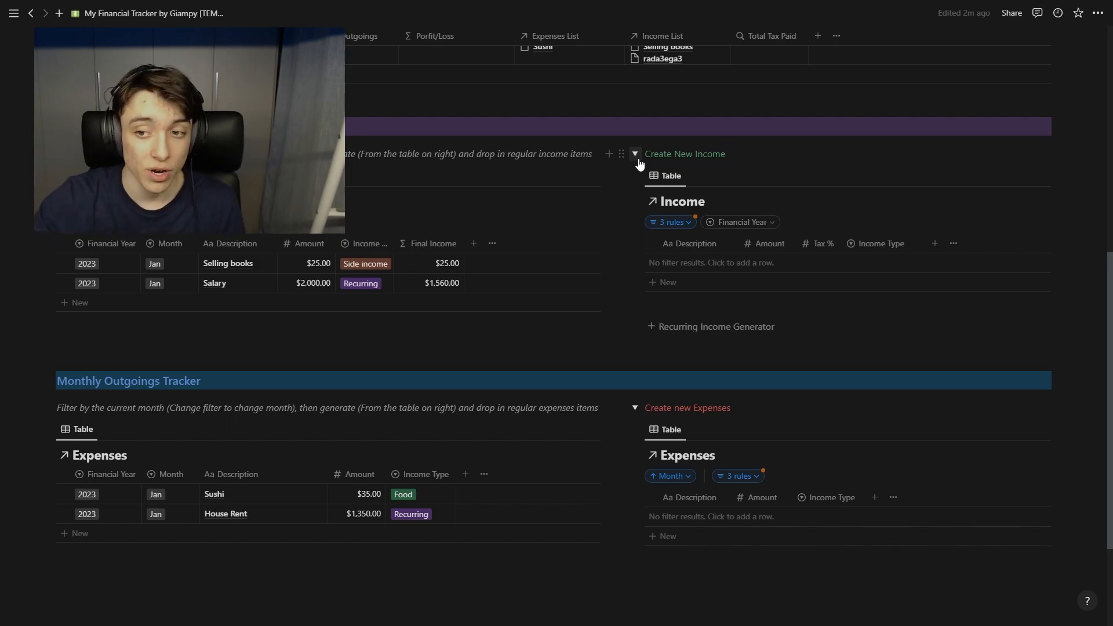
{"action": "left_click", "coordinate": [688, 262]}
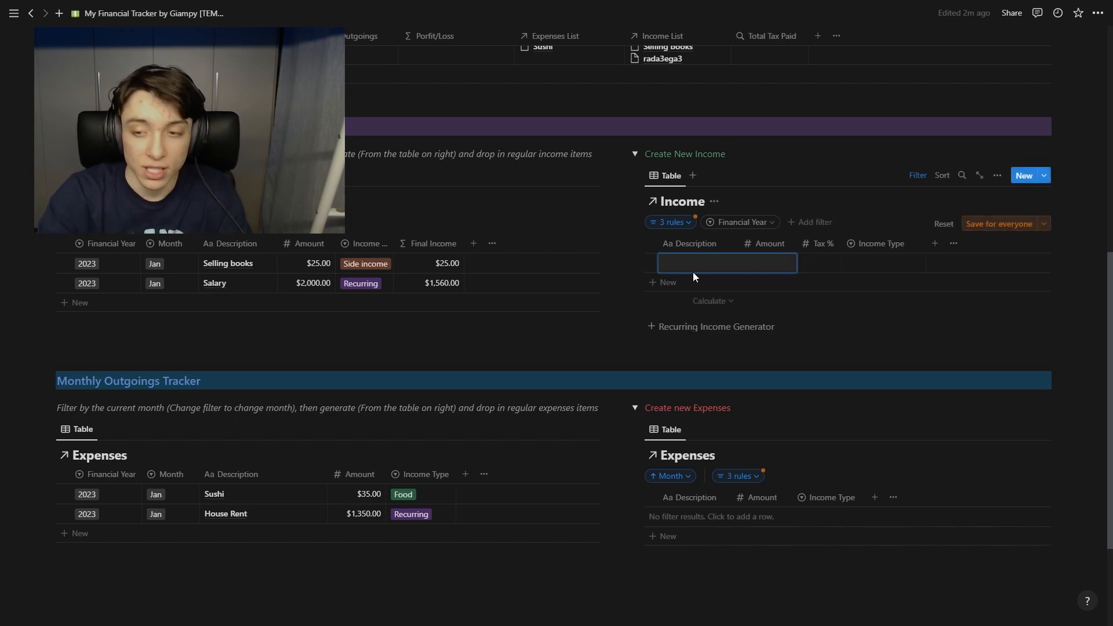
{"action": "type", "text": "dadaa"}
{"action": "left_click", "coordinate": [761, 264]}
{"action": "type", "text": "150"}
{"action": "key", "text": "Tab"}
{"action": "key", "text": "Escape"}
{"action": "left_click", "coordinate": [907, 260]}
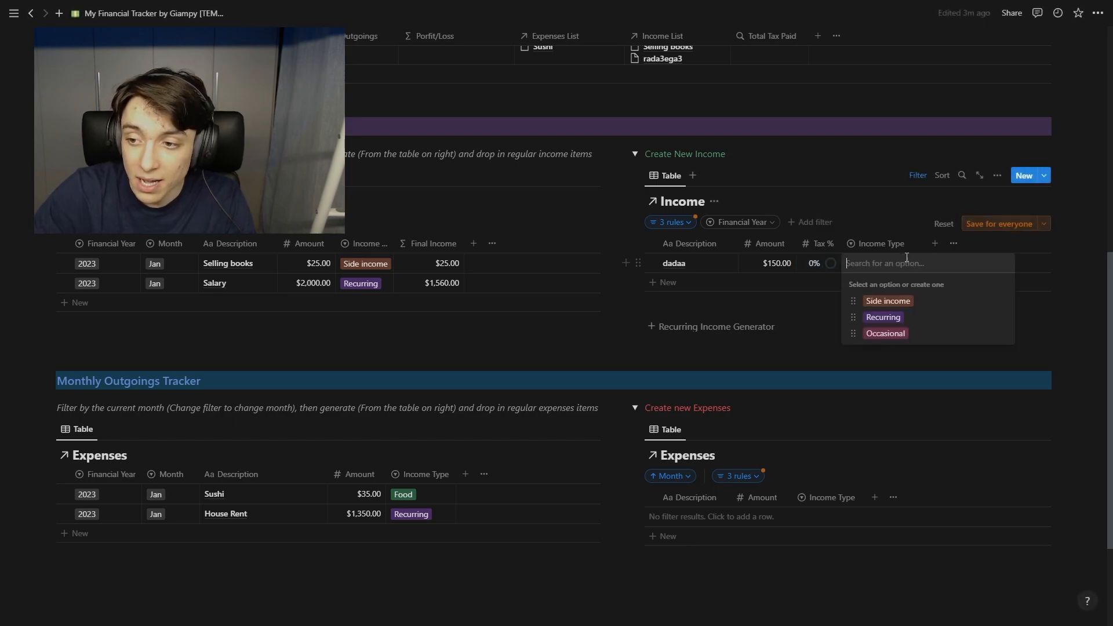
{"action": "key", "text": "Escape"}
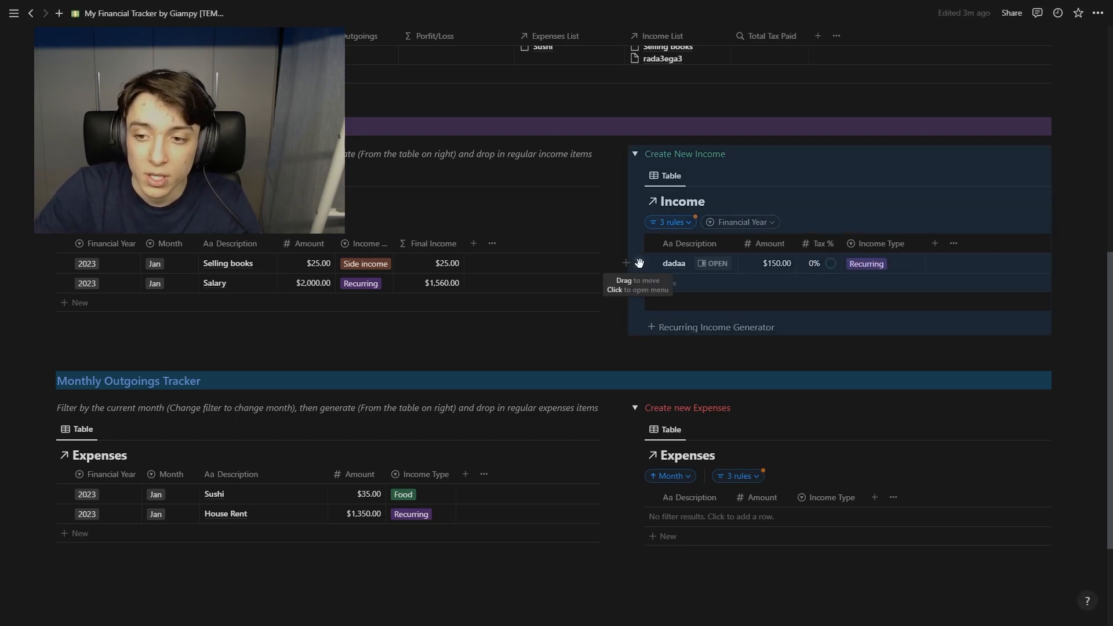
{"action": "left_click_drag", "start_coordinate": [639, 263], "coordinate": [149, 293]}
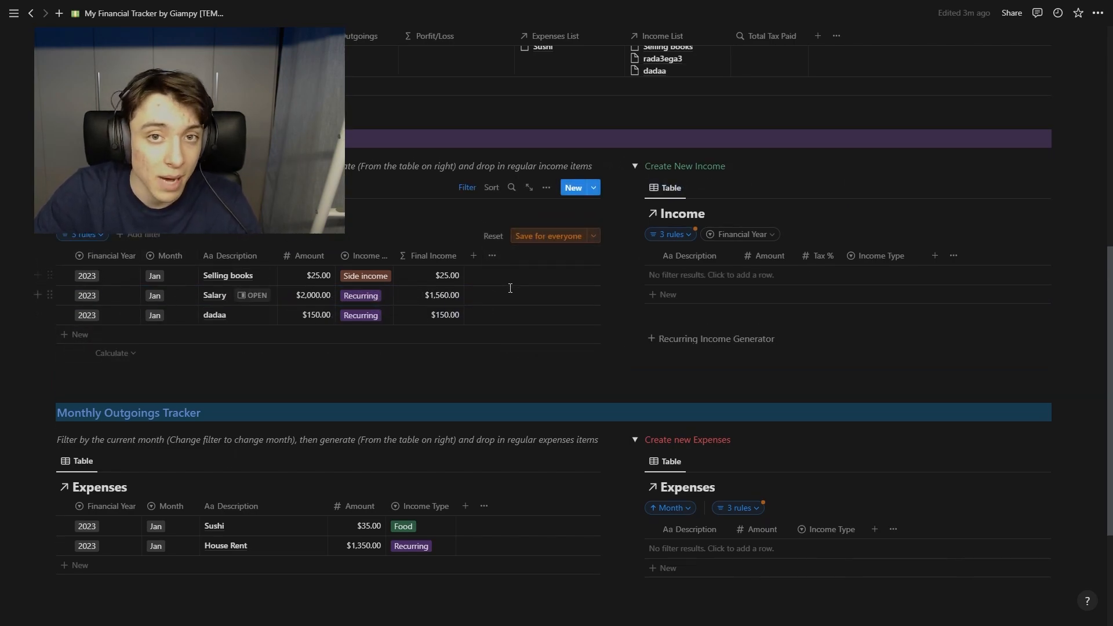
Step: Create the expense entry dsada with amount 150 and type Gifts, and move it into the Monthly Outgoings Tracker, accepting the removal of sorting
{"action": "scroll", "coordinate": [637, 189], "scroll_direction": "down", "scroll_amount": 1}
{"action": "scroll", "coordinate": [698, 388], "scroll_direction": "down", "scroll_amount": 3}
{"action": "left_click", "coordinate": [698, 385]}
{"action": "type", "text": "dsada"}
{"action": "key", "text": "Return"}
{"action": "left_click", "coordinate": [774, 373]}
{"action": "type", "text": "150"}
{"action": "key", "text": "Return"}
{"action": "left_click", "coordinate": [808, 374]}
{"action": "left_click", "coordinate": [825, 429]}
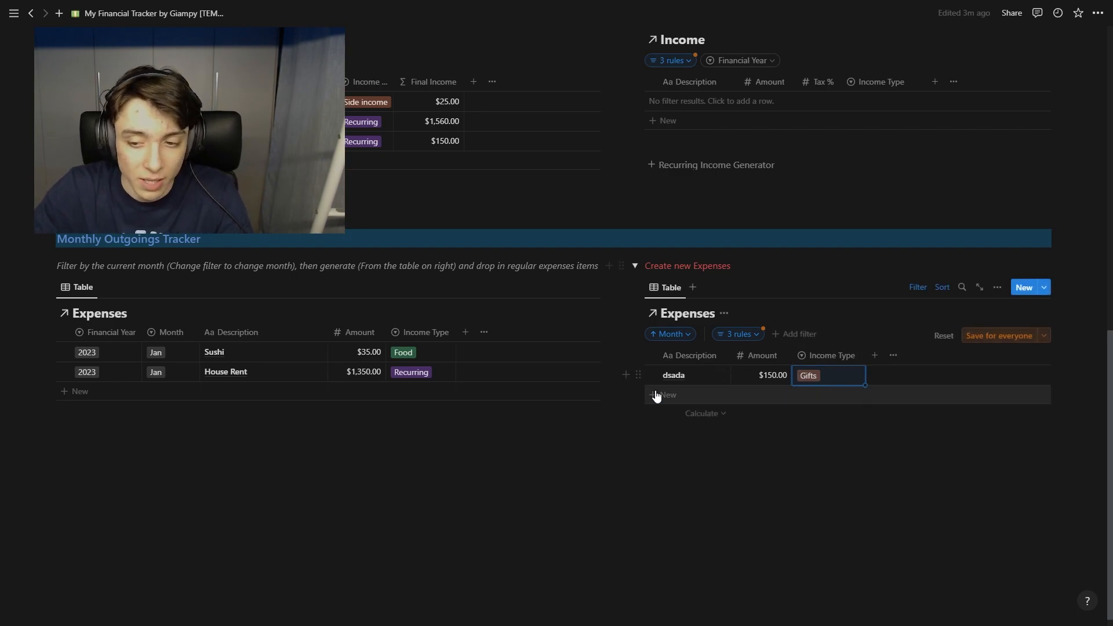
{"action": "left_click_drag", "start_coordinate": [638, 375], "coordinate": [96, 381]}
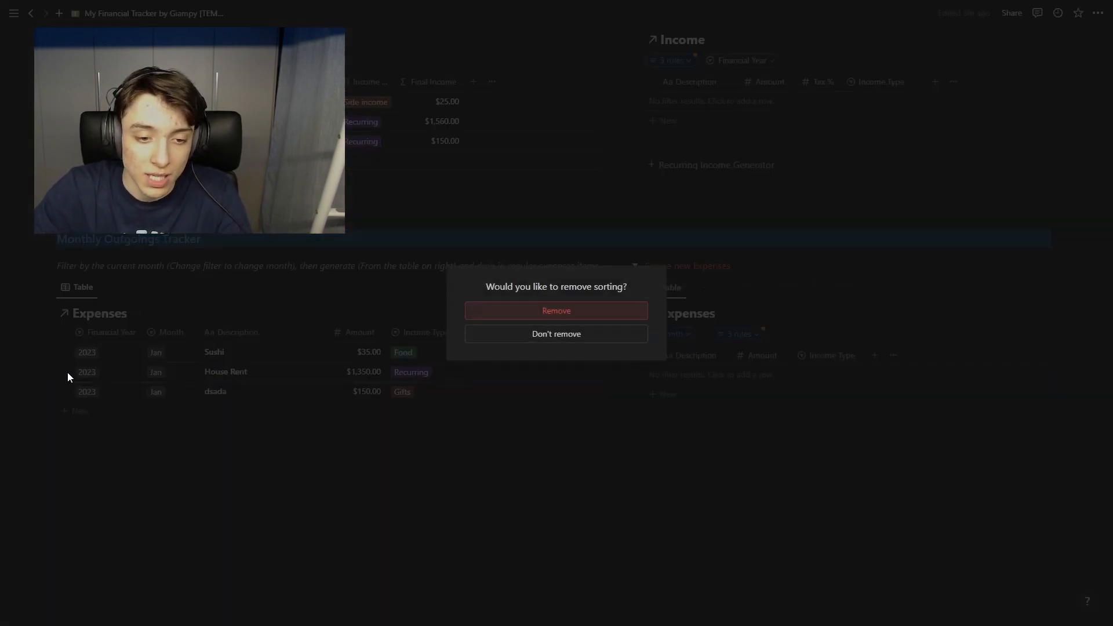
{"action": "left_click", "coordinate": [597, 317]}
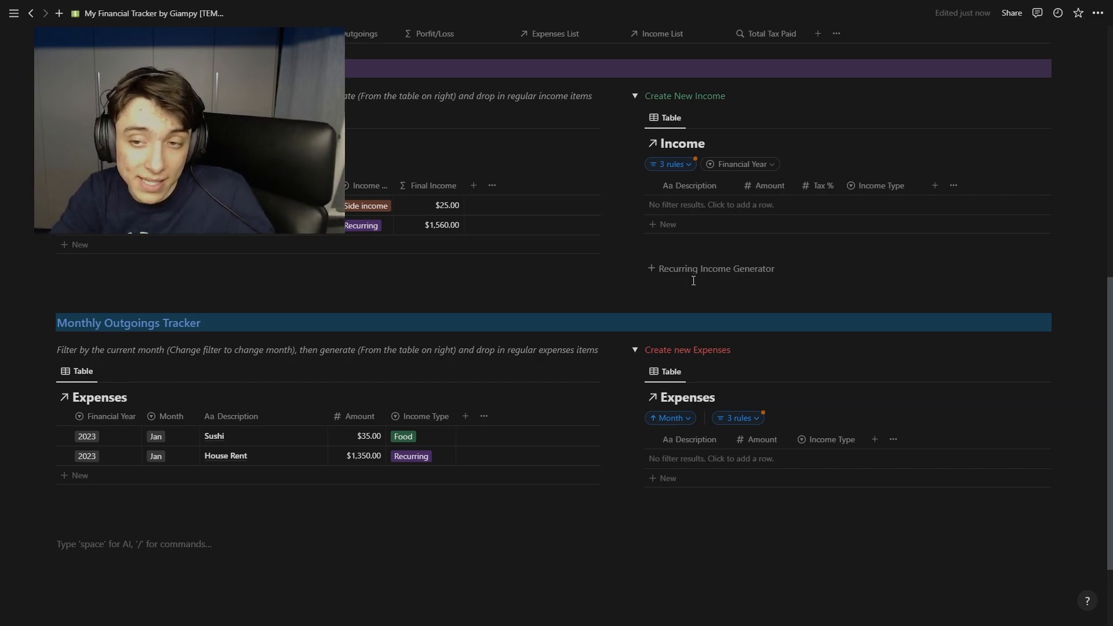
Step: Add a blank income row, then generate a Salary entry with the Recurring Income Generator and move it into the Monthly Income Tracker
{"action": "left_click", "coordinate": [707, 225]}
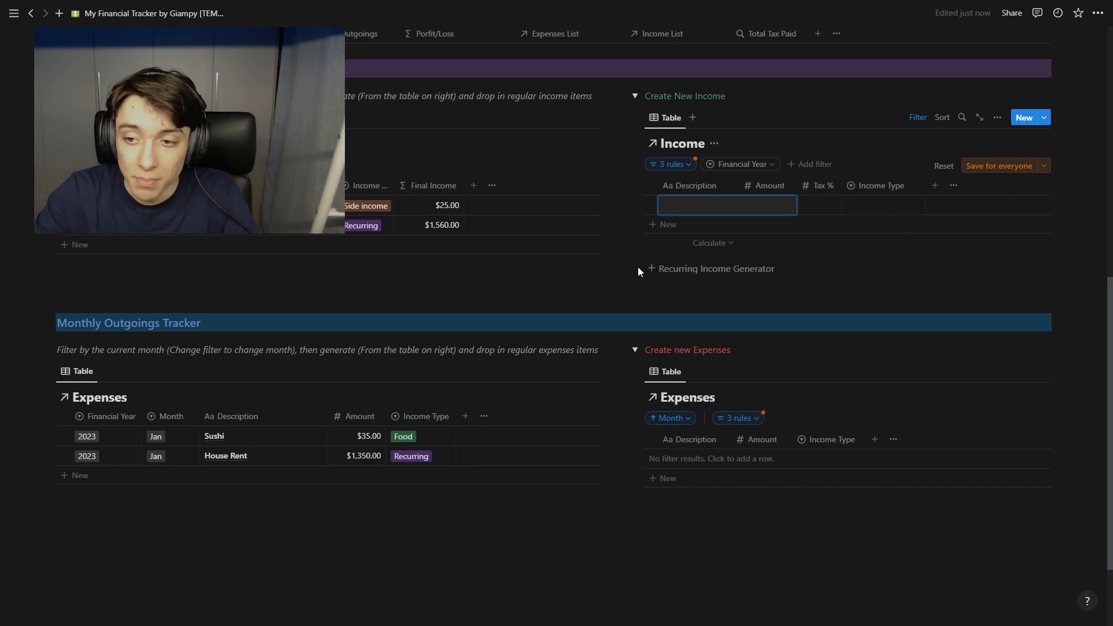
{"action": "left_click", "coordinate": [673, 273]}
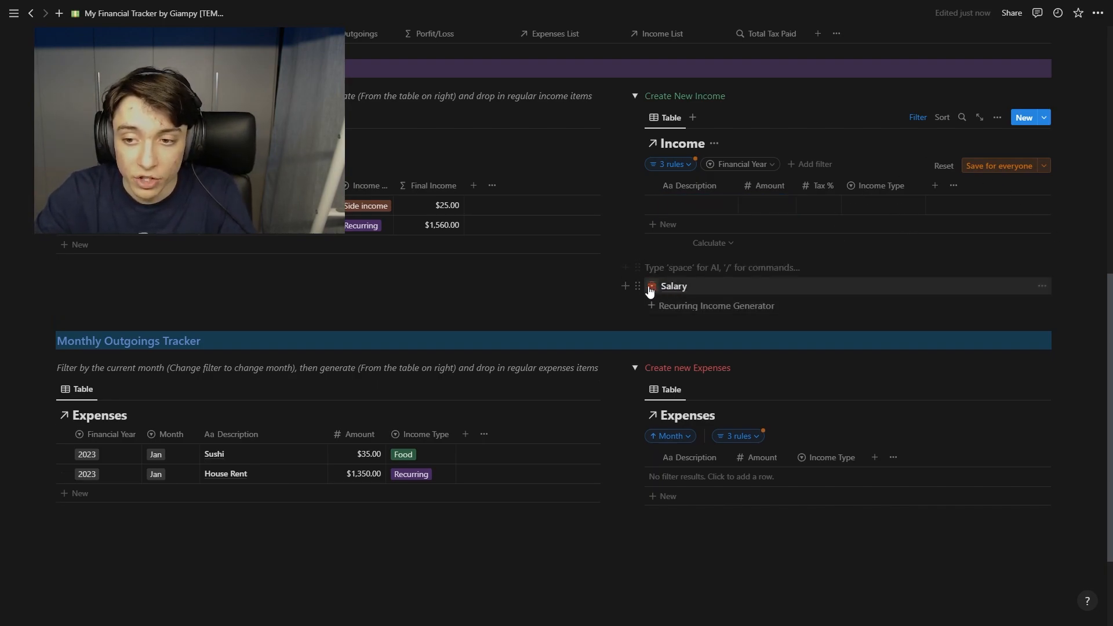
{"action": "left_click_drag", "start_coordinate": [638, 284], "coordinate": [236, 239]}
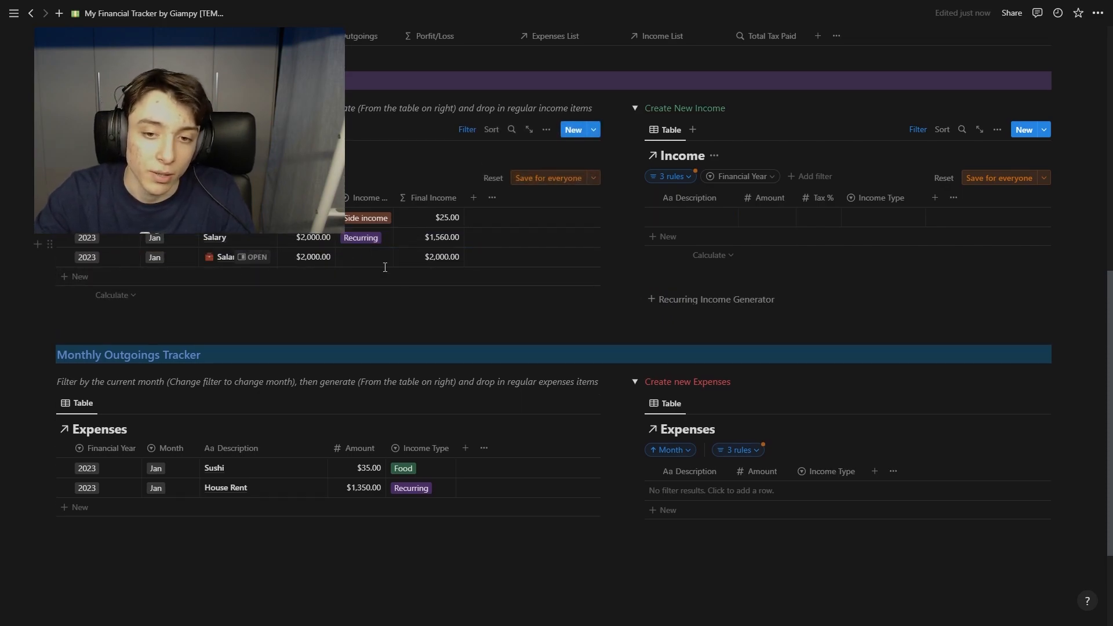
Step: Set the income type of the generated Salary row in the Monthly Income Tracker to Recurring
{"action": "left_click", "coordinate": [382, 259]}
{"action": "left_click", "coordinate": [391, 301]}
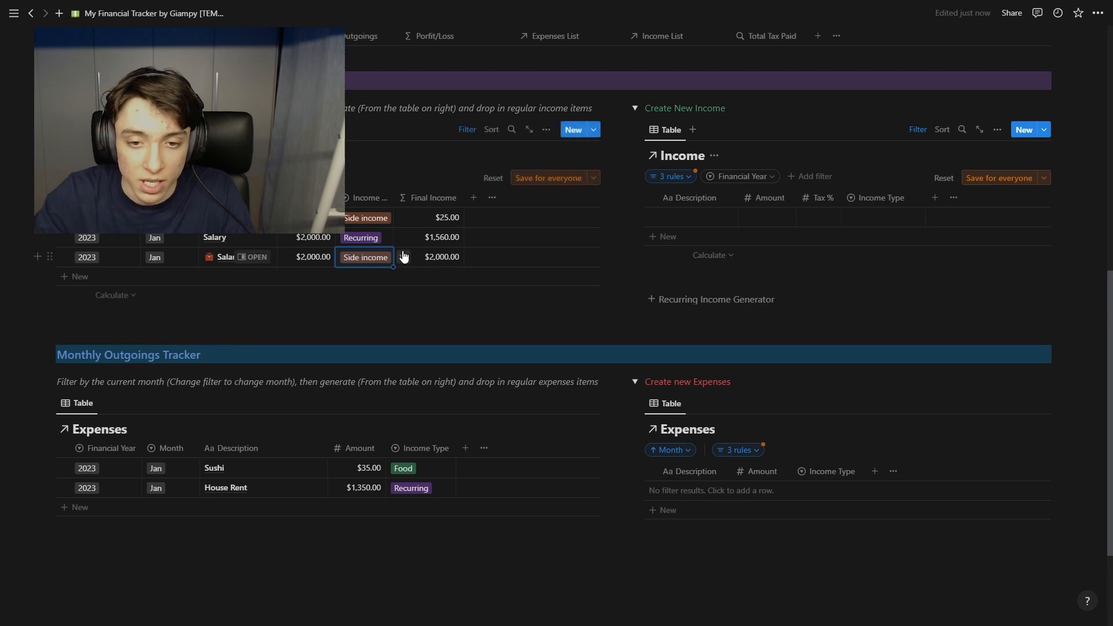
{"action": "left_click", "coordinate": [356, 261]}
{"action": "left_click", "coordinate": [354, 308]}
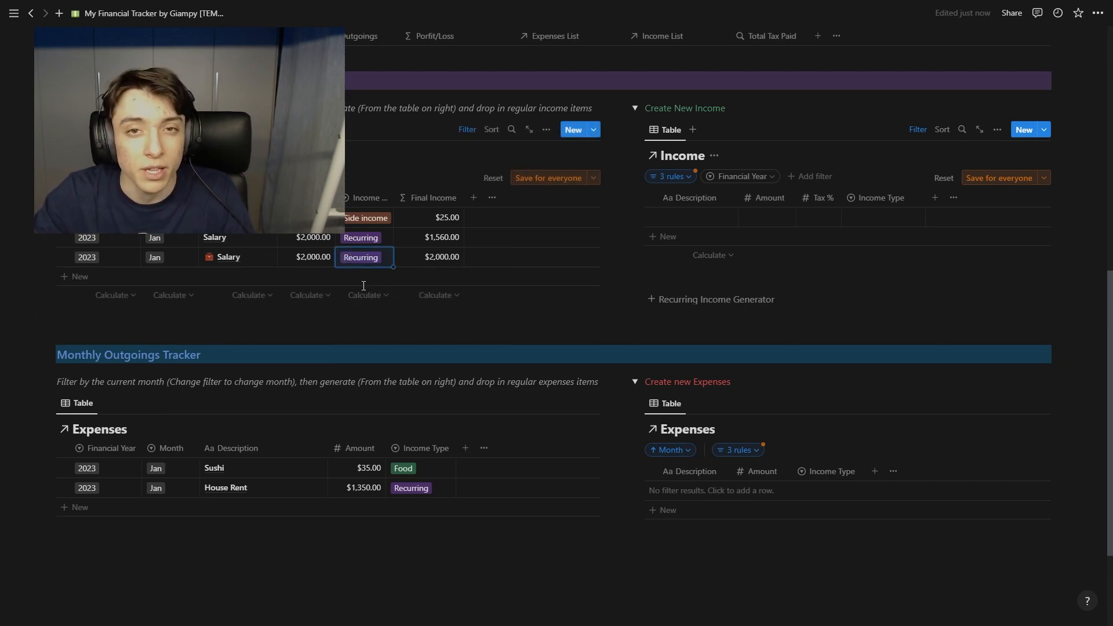
{"action": "scroll", "coordinate": [310, 377], "scroll_direction": "up", "scroll_amount": 4}
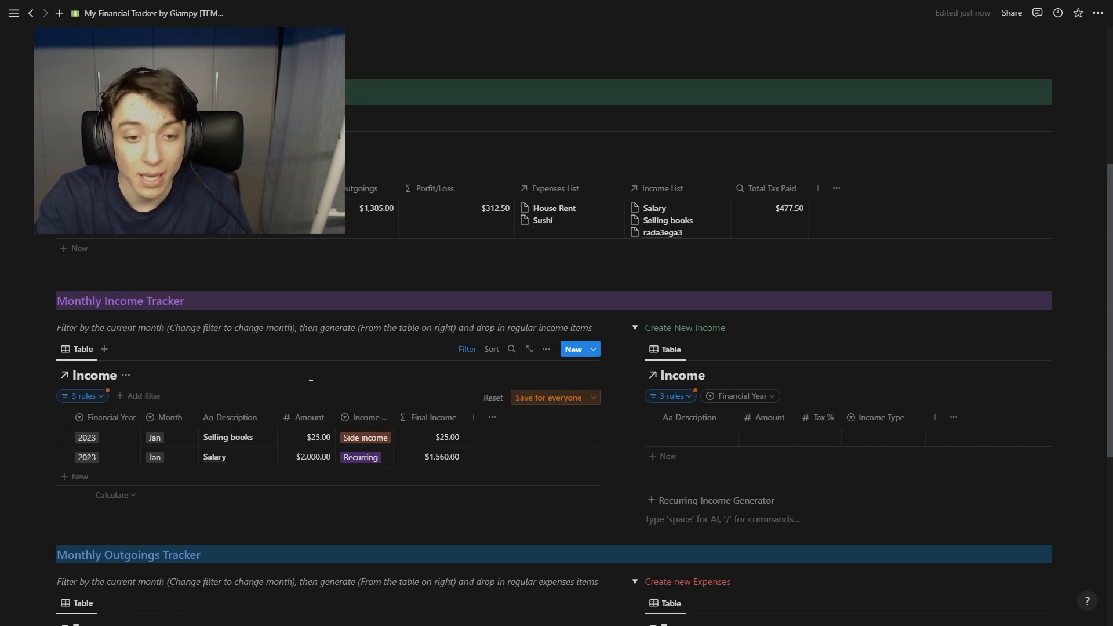
{"action": "scroll", "coordinate": [208, 309], "scroll_direction": "down", "scroll_amount": 2}
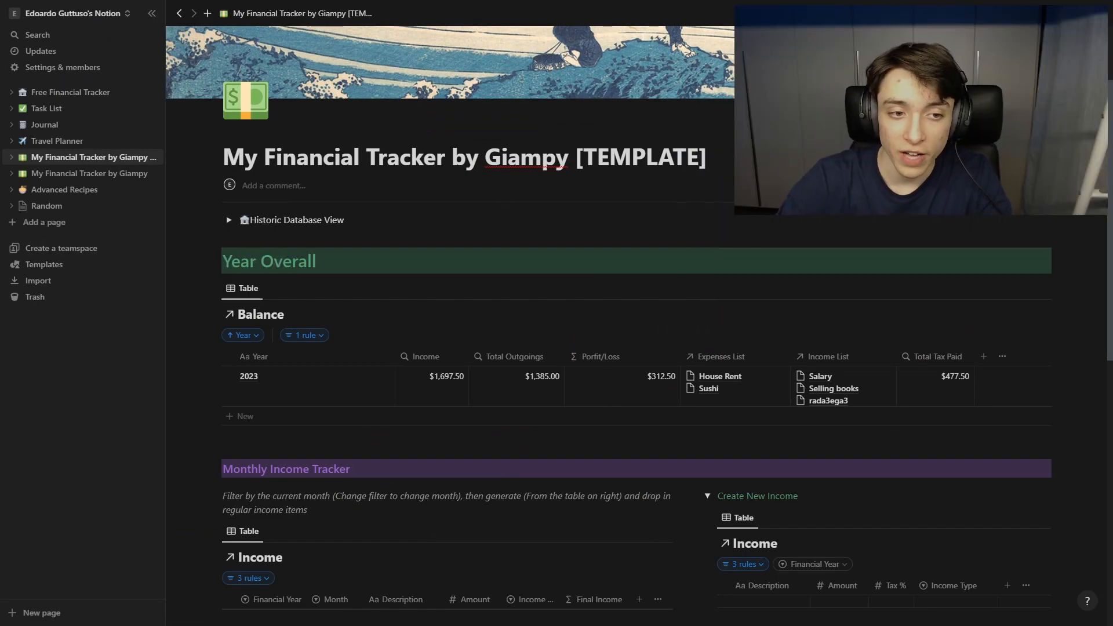
Step: Create a new empty page titled Financial Tracker and set it to full width
{"action": "left_click", "coordinate": [43, 222]}
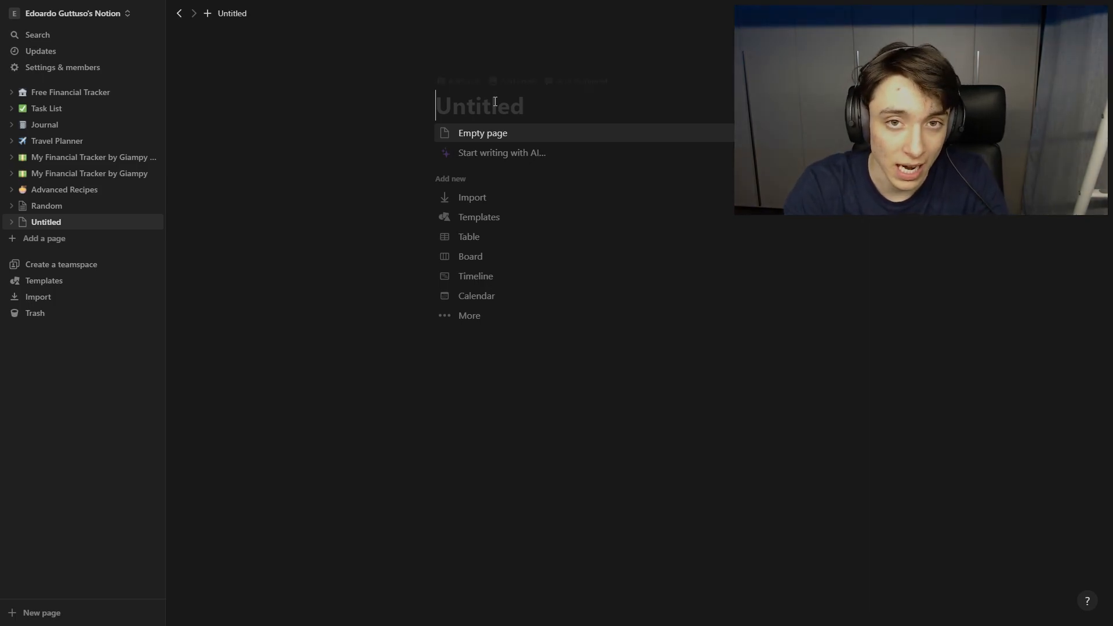
{"action": "type", "text": "Financial Tracker"}
{"action": "key", "text": "Down"}
{"action": "key", "text": "Up"}
{"action": "key", "text": "Up"}
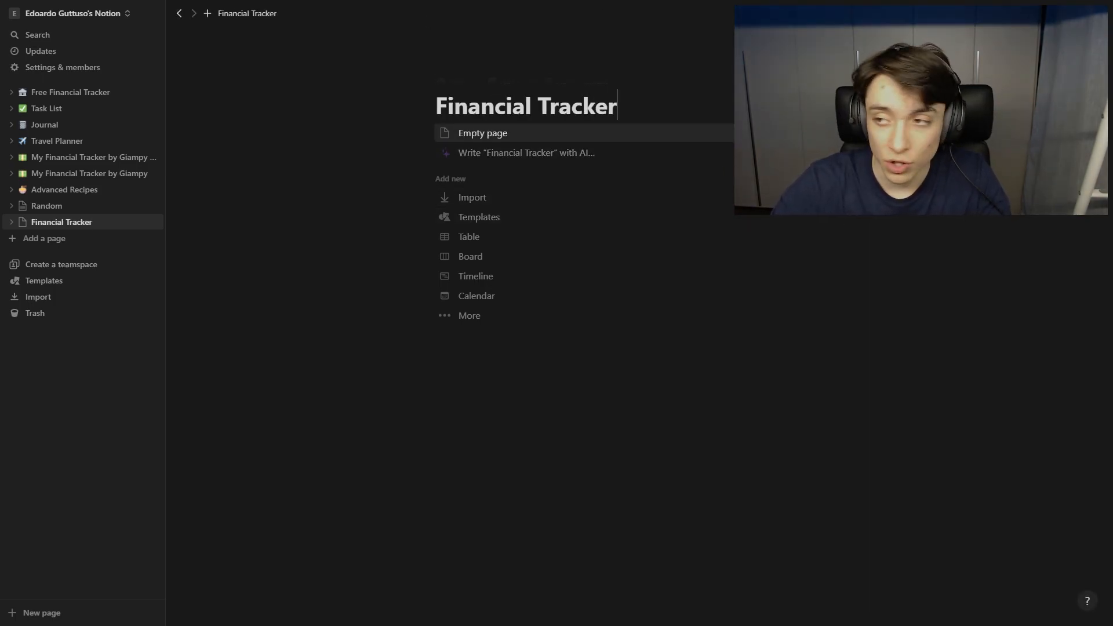
{"action": "left_click", "coordinate": [1097, 14]}
{"action": "left_click", "coordinate": [1091, 109]}
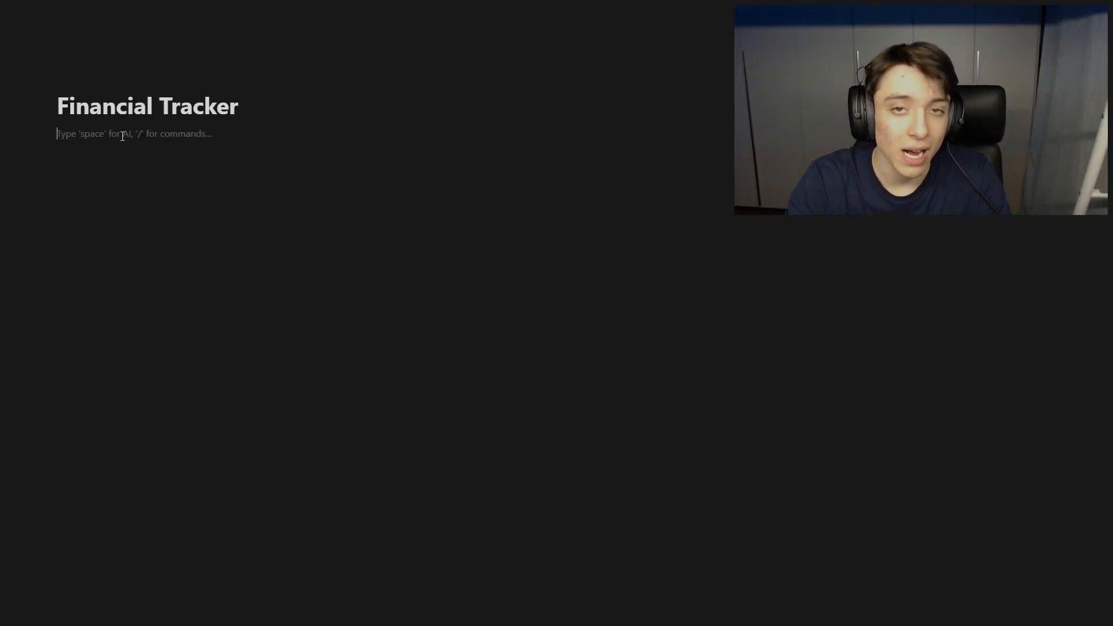
Step: Insert a toggle list block below the title of the Financial Tracker page
{"action": "type", "text": "/"}
{"action": "key", "text": "Down"}
{"action": "key", "text": "Down"}
{"action": "key", "text": "Down"}
{"action": "key", "text": "Down"}
{"action": "key", "text": "Down"}
{"action": "key", "text": "Down"}
{"action": "key", "text": "Down"}
{"action": "key", "text": "Down"}
{"action": "key", "text": "Down"}
{"action": "key", "text": "Down"}
{"action": "key", "text": "Down"}
{"action": "key", "text": "Down"}
{"action": "key", "text": "Down"}
{"action": "key", "text": "Down"}
{"action": "key", "text": "Down"}
{"action": "key", "text": "Down"}
{"action": "key", "text": "Down"}
{"action": "key", "text": "Down"}
{"action": "key", "text": "Down"}
{"action": "key", "text": "Down"}
{"action": "key", "text": "Up"}
{"action": "key", "text": "Up"}
{"action": "key", "text": "Up"}
{"action": "key", "text": "Up"}
{"action": "key", "text": "Up"}
{"action": "key", "text": "Up"}
{"action": "key", "text": "Up"}
{"action": "key", "text": "Up"}
{"action": "key", "text": "Up"}
{"action": "key", "text": "Up"}
{"action": "key", "text": "Up"}
{"action": "key", "text": "Up"}
{"action": "key", "text": "Up"}
{"action": "key", "text": "Up"}
{"action": "key", "text": "Up"}
{"action": "key", "text": "Up"}
{"action": "key", "text": "Up"}
{"action": "key", "text": "Up"}
{"action": "key", "text": "Up"}
{"action": "key", "text": "Up"}
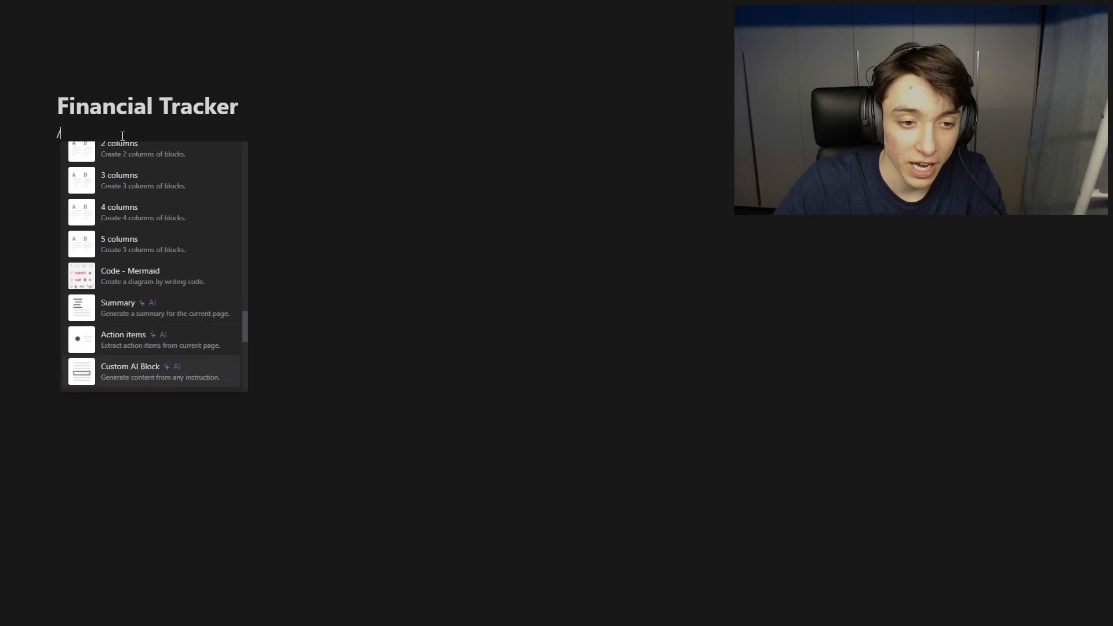
{"action": "key", "text": "Down"}
{"action": "key", "text": "Down"}
{"action": "key", "text": "Down"}
{"action": "key", "text": "Down"}
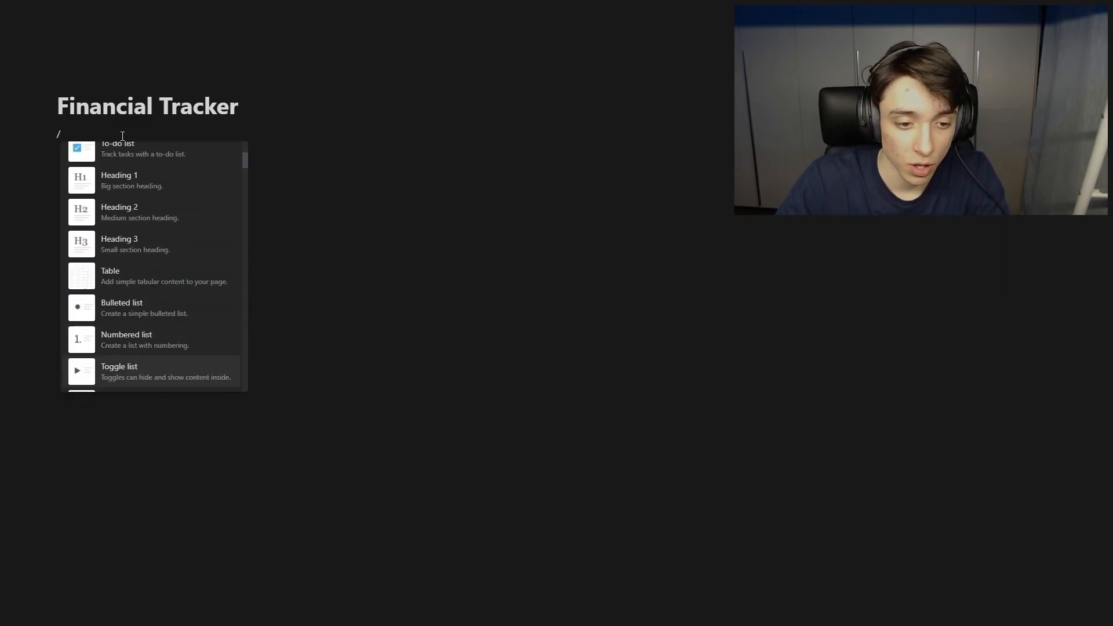
{"action": "key", "text": "Return"}
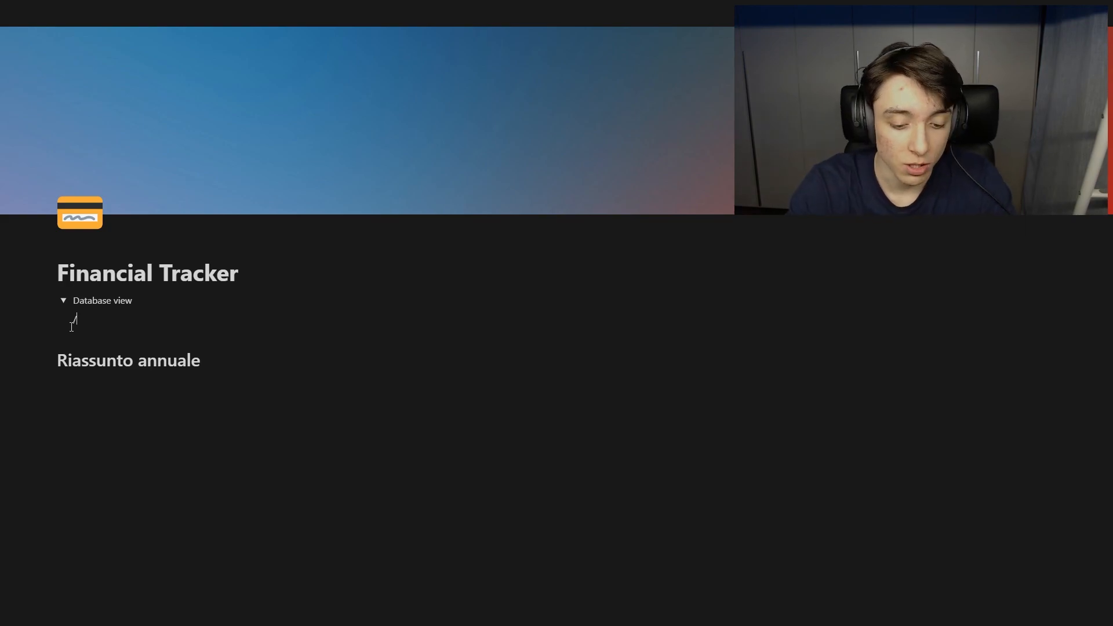
Step: Insert a table view inside the Database view toggle with a new database named test database 1, and add a second table view below it
{"action": "type", "text": "bl"}
{"action": "key", "text": "Return"}
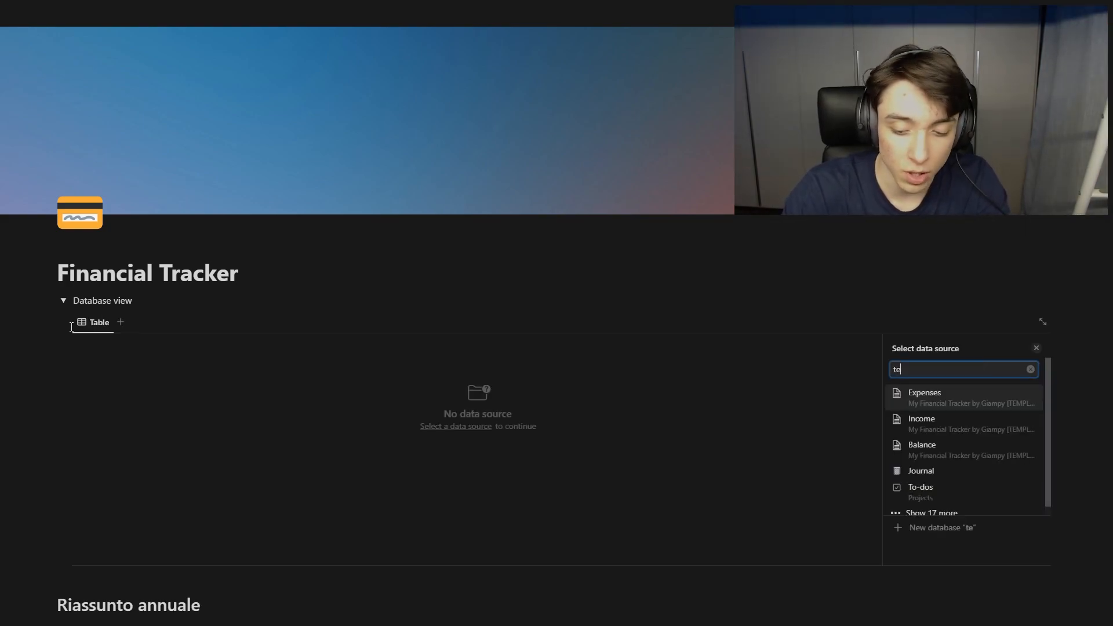
{"action": "type", "text": "test data"}
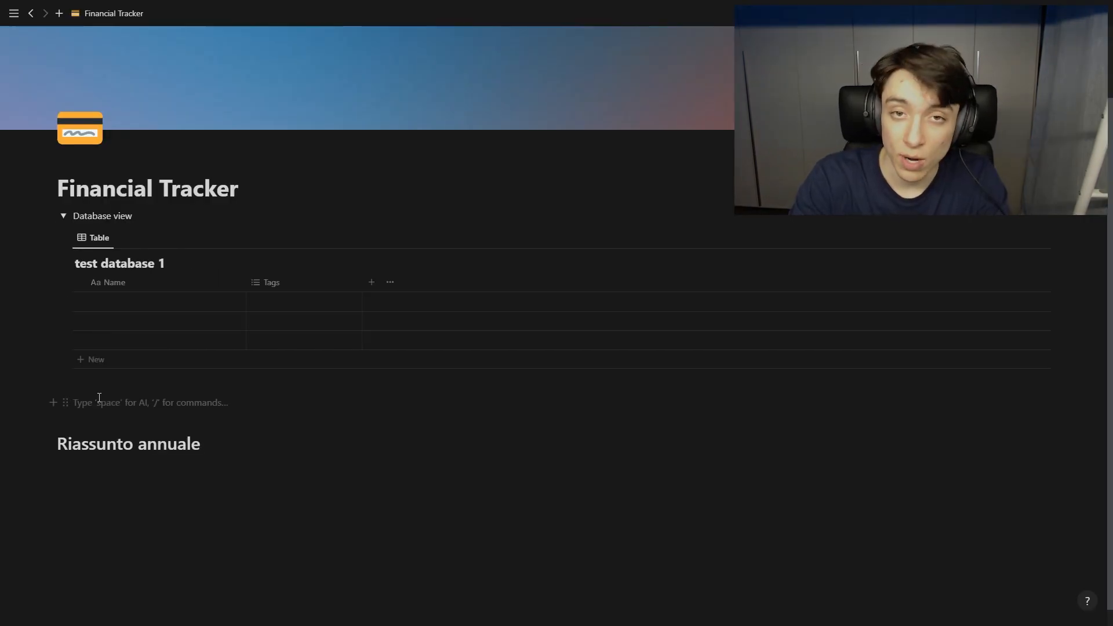
{"action": "type", "text": "/tab"}
{"action": "key", "text": "Down"}
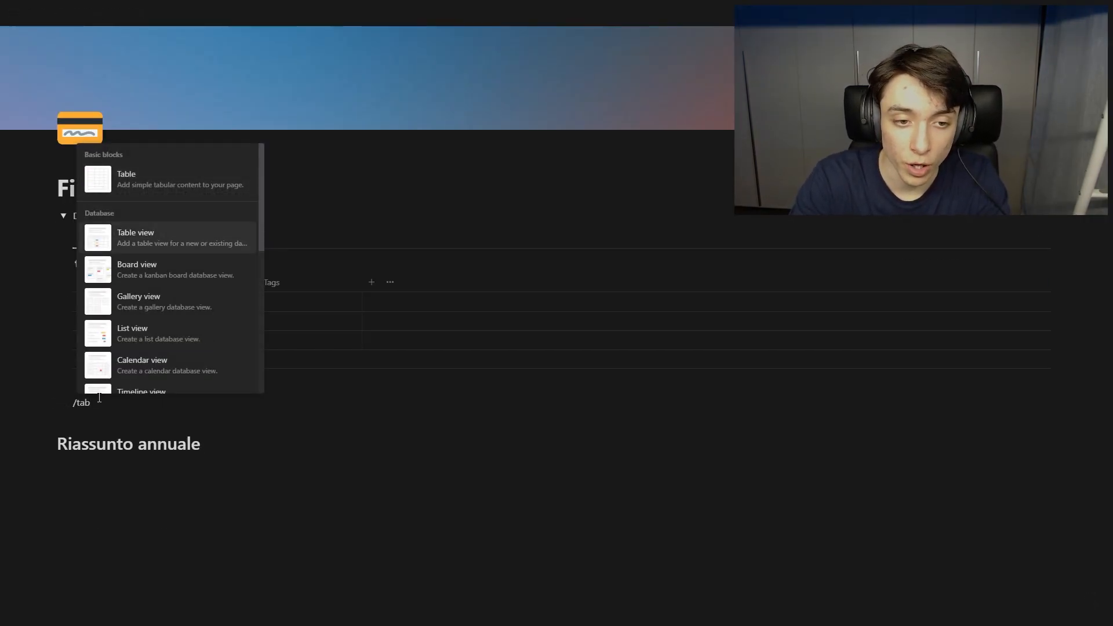
{"action": "key", "text": "Return"}
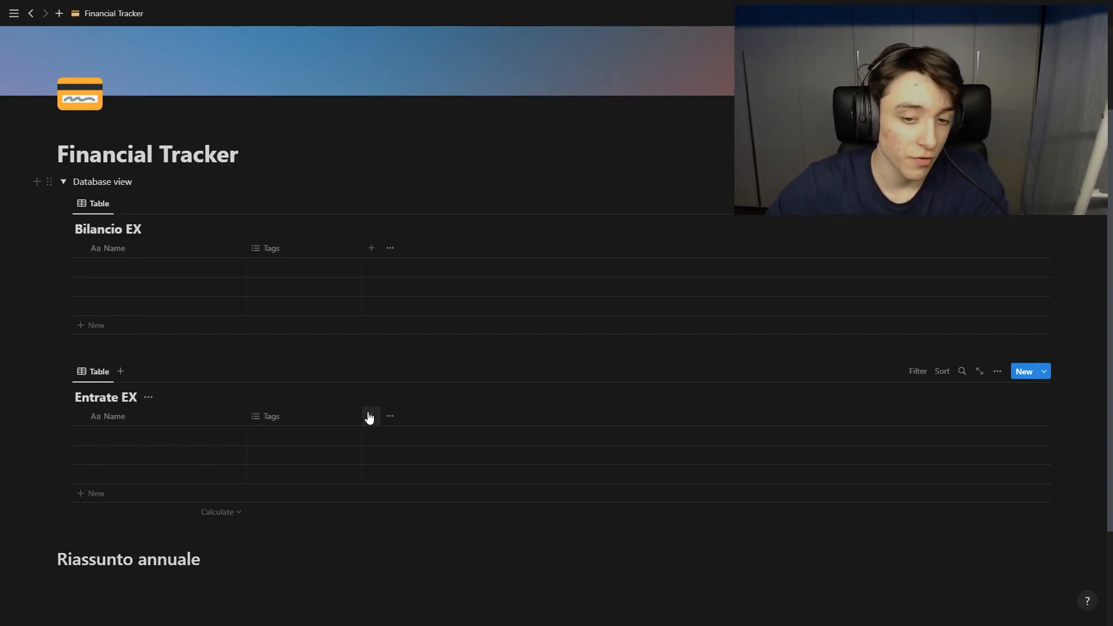
Step: In Entrate EX, rename the Name property to Descrizione and turn the Tags property into a Select named Tipo di entrata
{"action": "scroll", "coordinate": [272, 404], "scroll_direction": "down", "scroll_amount": 1}
{"action": "left_click", "coordinate": [191, 398]}
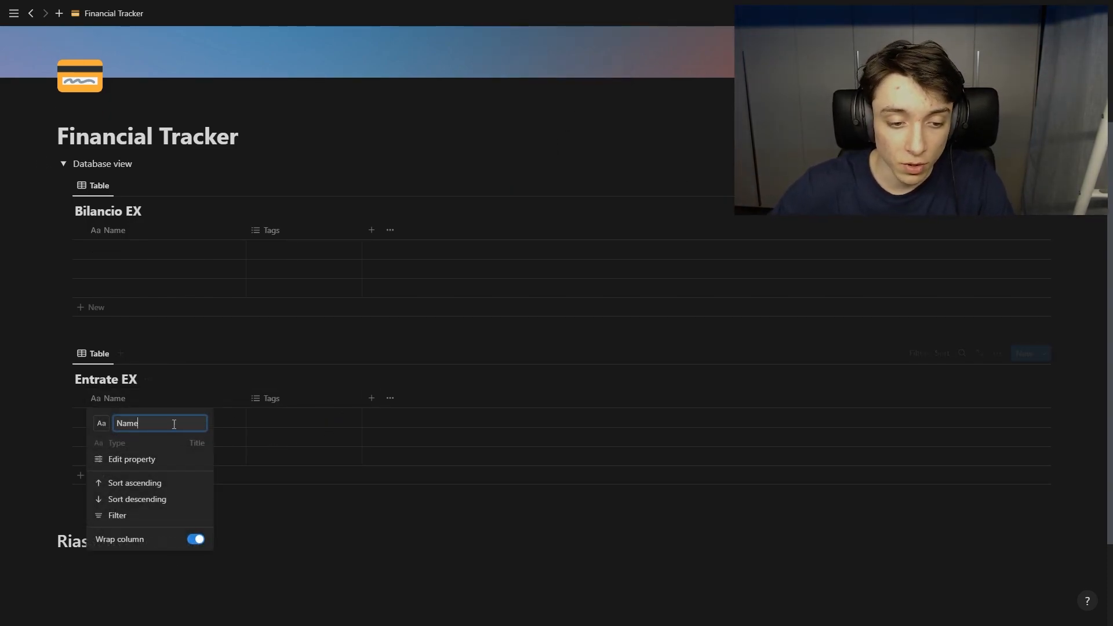
{"action": "type", "text": "Descrizione"}
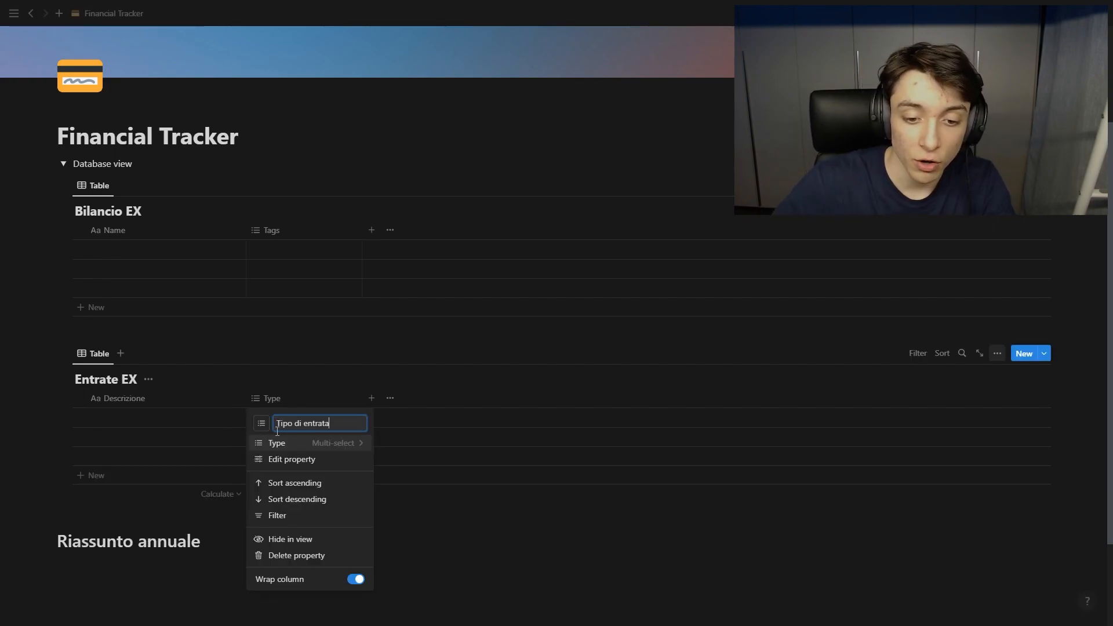
{"action": "left_click", "coordinate": [342, 443]}
{"action": "left_click", "coordinate": [272, 210]}
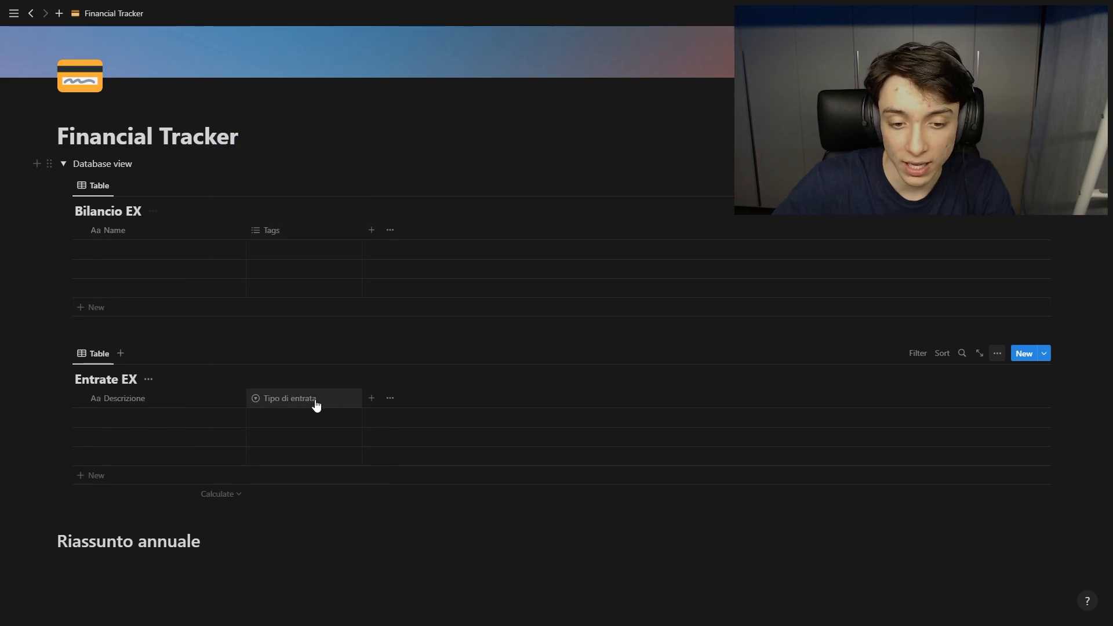
Step: Add the options Occasionali, Ricorrenti and Side income to the Tipo di entrata property of Entrate EX
{"action": "left_click", "coordinate": [297, 429]}
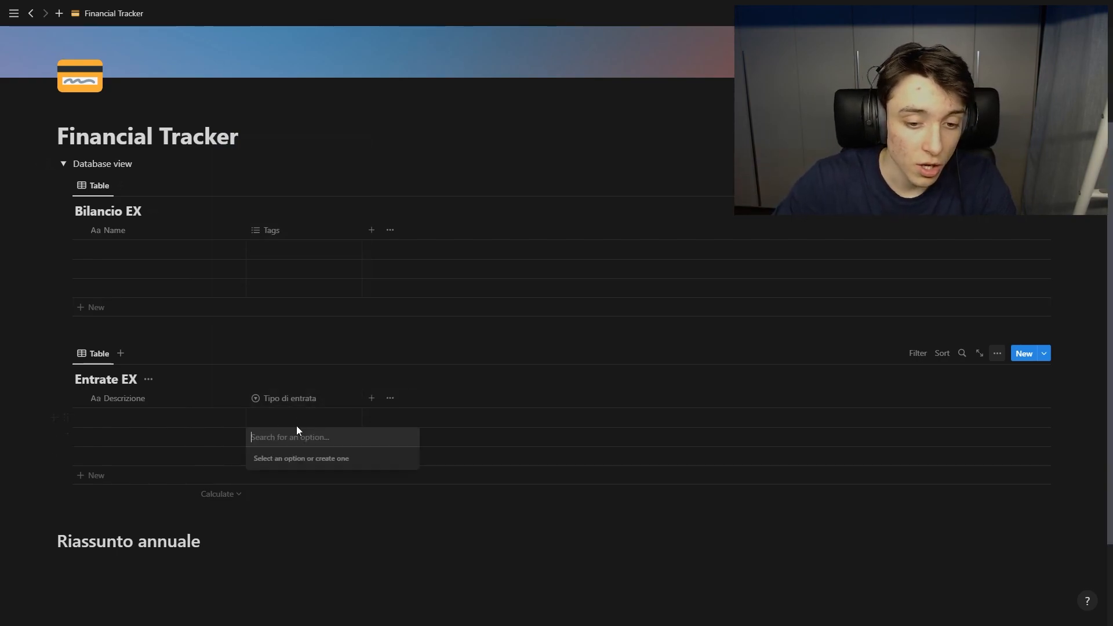
{"action": "left_click", "coordinate": [292, 404]}
{"action": "left_click", "coordinate": [290, 399]}
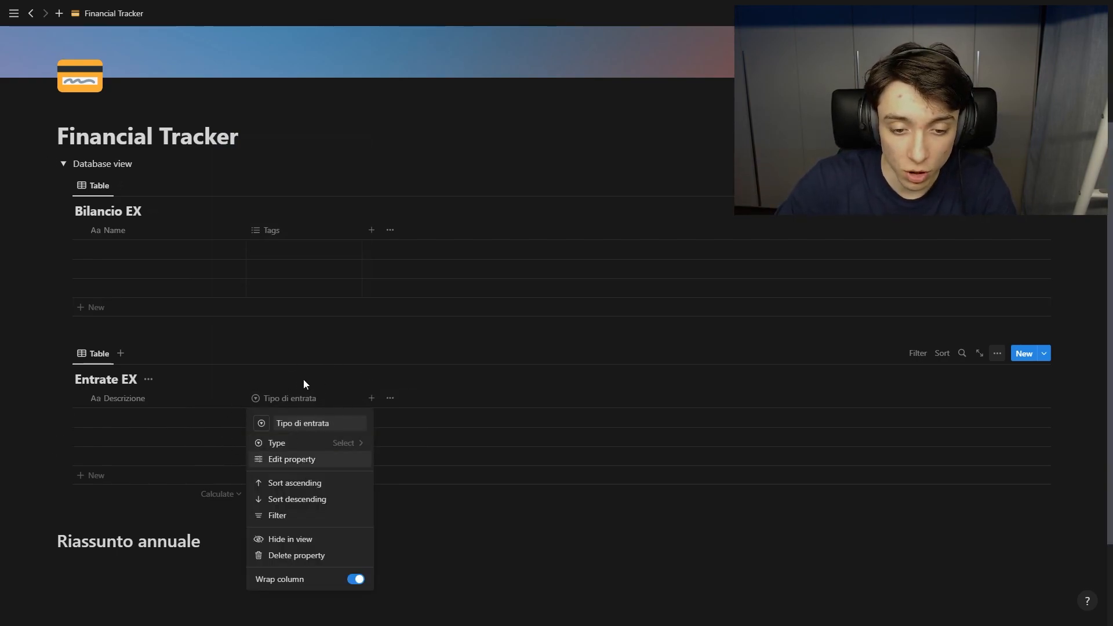
{"action": "left_click", "coordinate": [304, 463]}
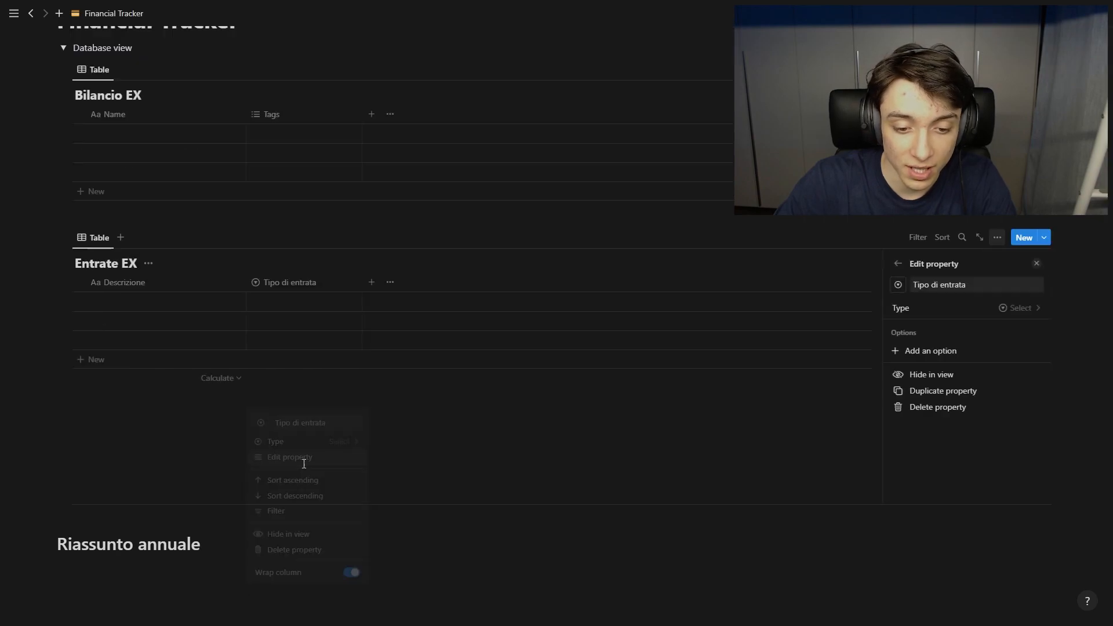
{"action": "left_click", "coordinate": [1002, 352]}
{"action": "type", "text": "Occasionali"}
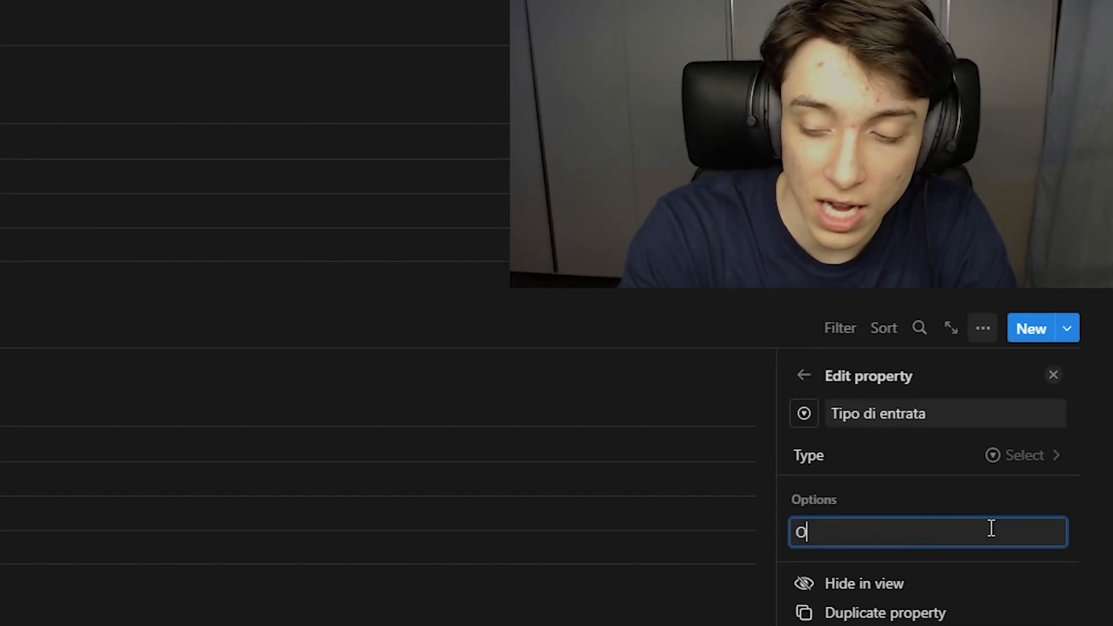
{"action": "key", "text": "Return"}
{"action": "type", "text": "RIcorrenti"}
{"action": "key", "text": "Return"}
{"action": "type", "text": "Side inco"}
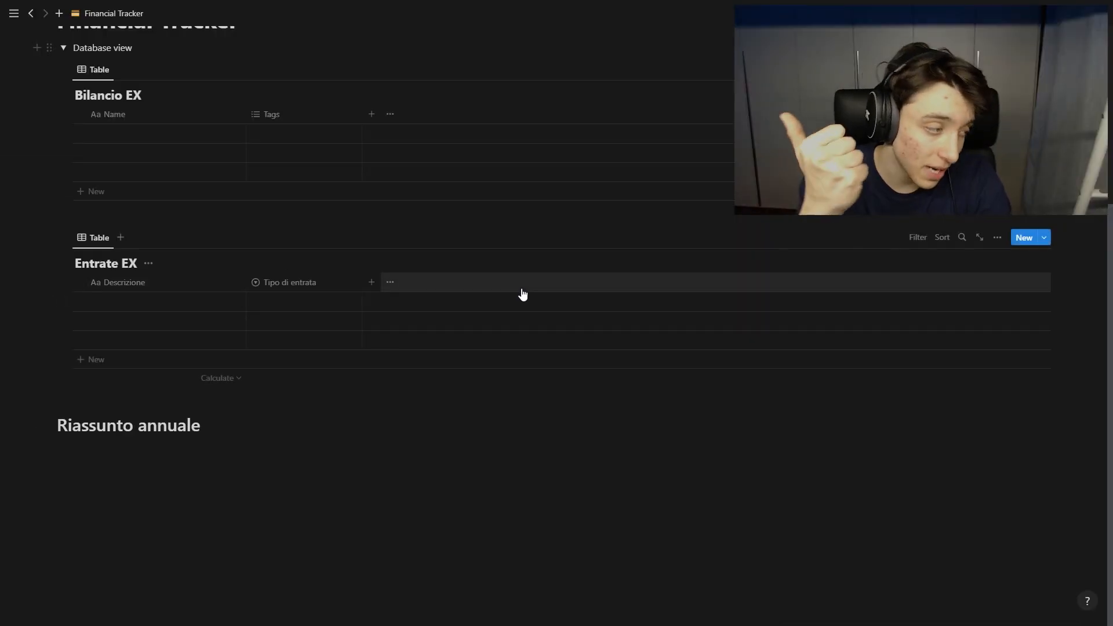
Step: Add the Select properties Anno finanziario and Mese and a Number property named Amount to Entrate EX
{"action": "left_click", "coordinate": [521, 290]}
{"action": "left_click", "coordinate": [921, 359]}
{"action": "type", "text": "Anno finanziario"}
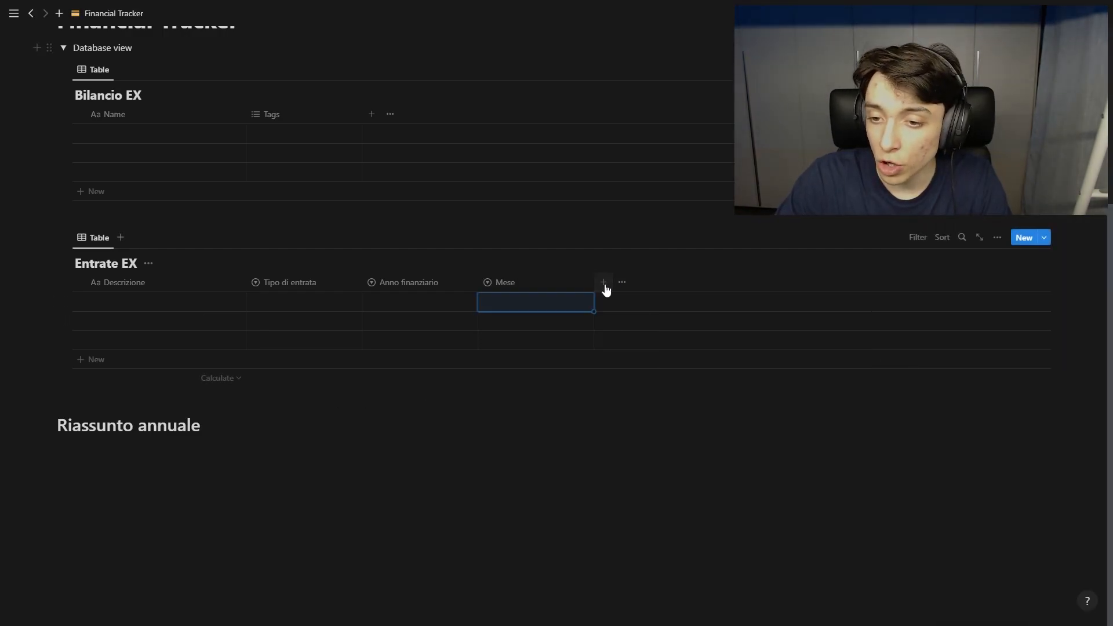
{"action": "left_click", "coordinate": [604, 284]}
{"action": "left_click", "coordinate": [985, 344]}
{"action": "type", "text": "Amount"}
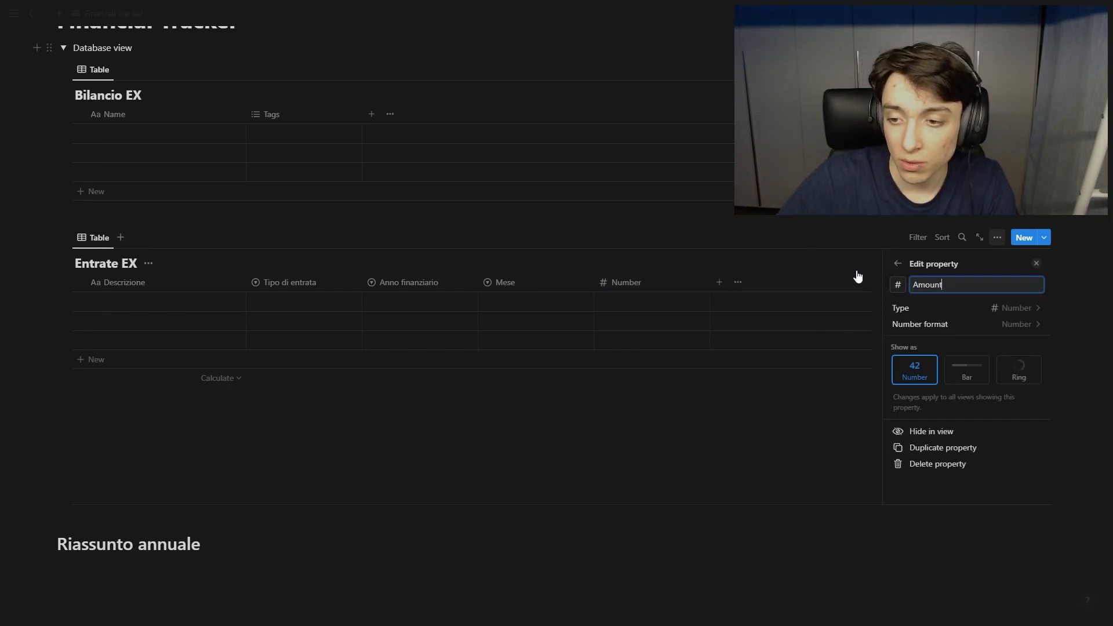
Step: Add a Number property named Tax to Entrate EX and show its value as a ring
{"action": "left_click", "coordinate": [721, 283]}
{"action": "left_click", "coordinate": [950, 342]}
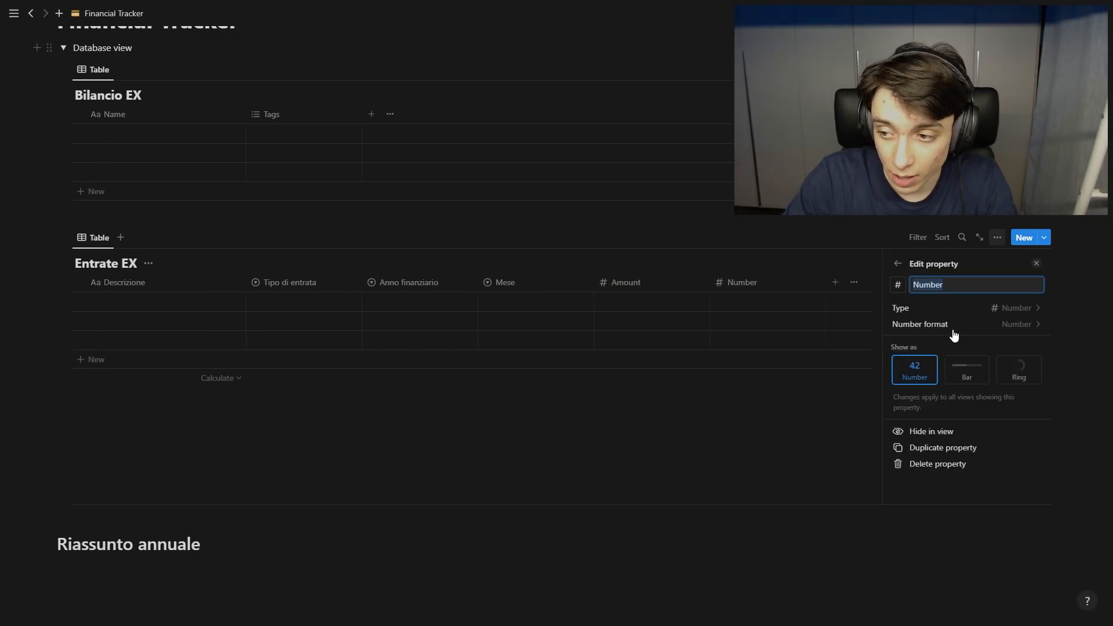
{"action": "type", "text": "T"}
{"action": "type", "text": "ex"}
{"action": "key", "text": "BackSpace"}
{"action": "key", "text": "BackSpace"}
{"action": "type", "text": "ax"}
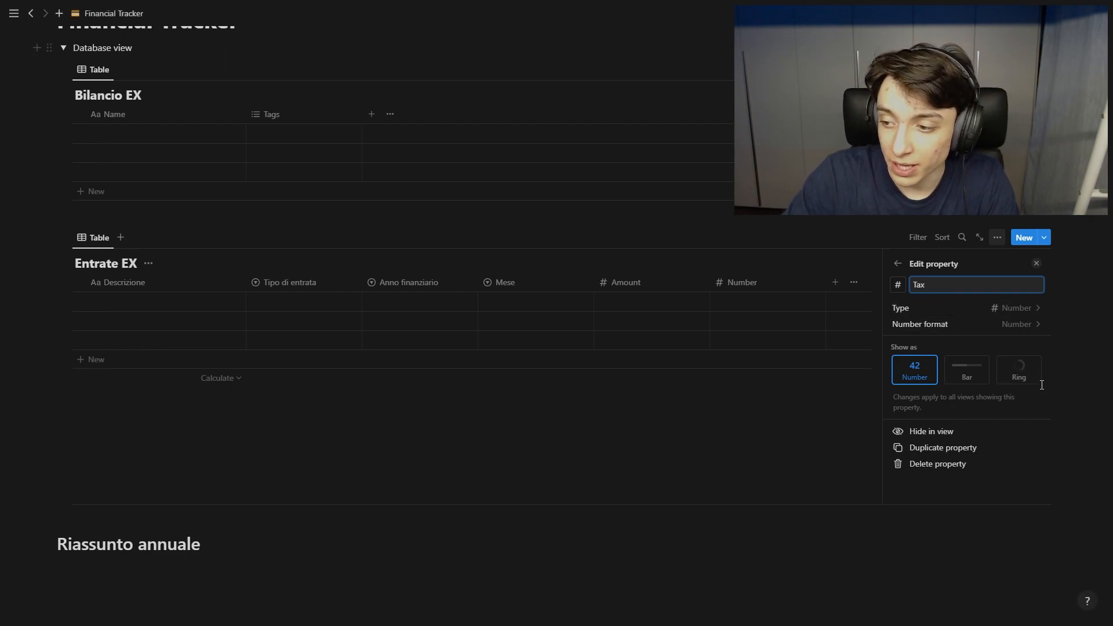
{"action": "left_click", "coordinate": [1014, 369]}
Step: Enter 20 as the Tax in the first Entrate EX row and set the Amount number format to Euro
{"action": "left_click", "coordinate": [789, 303]}
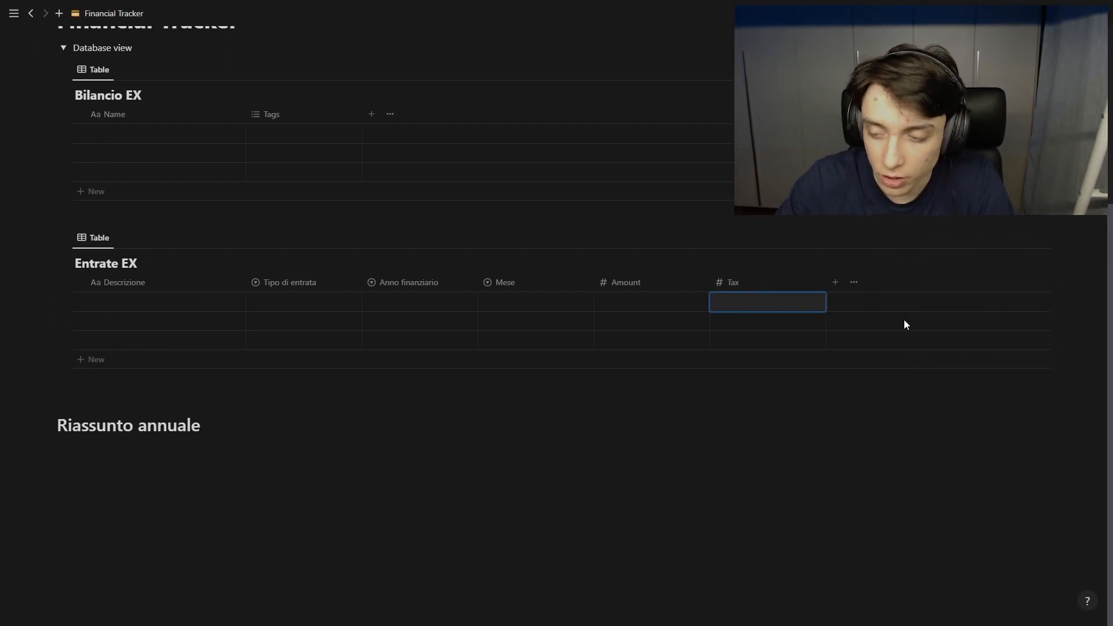
{"action": "type", "text": "20"}
{"action": "key", "text": "Return"}
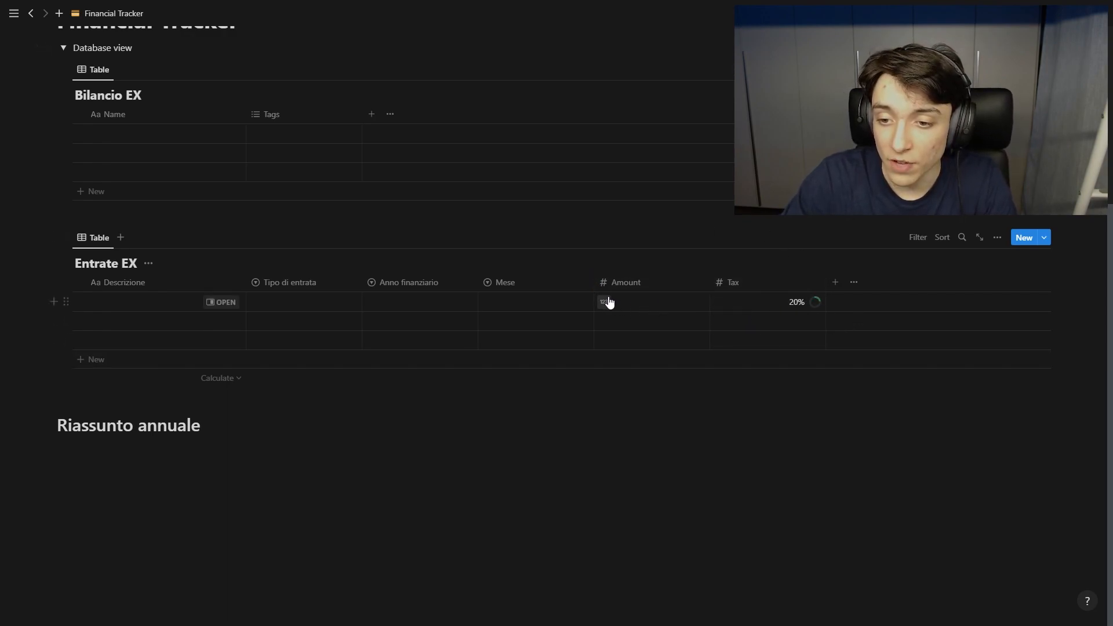
{"action": "left_click", "coordinate": [607, 302]}
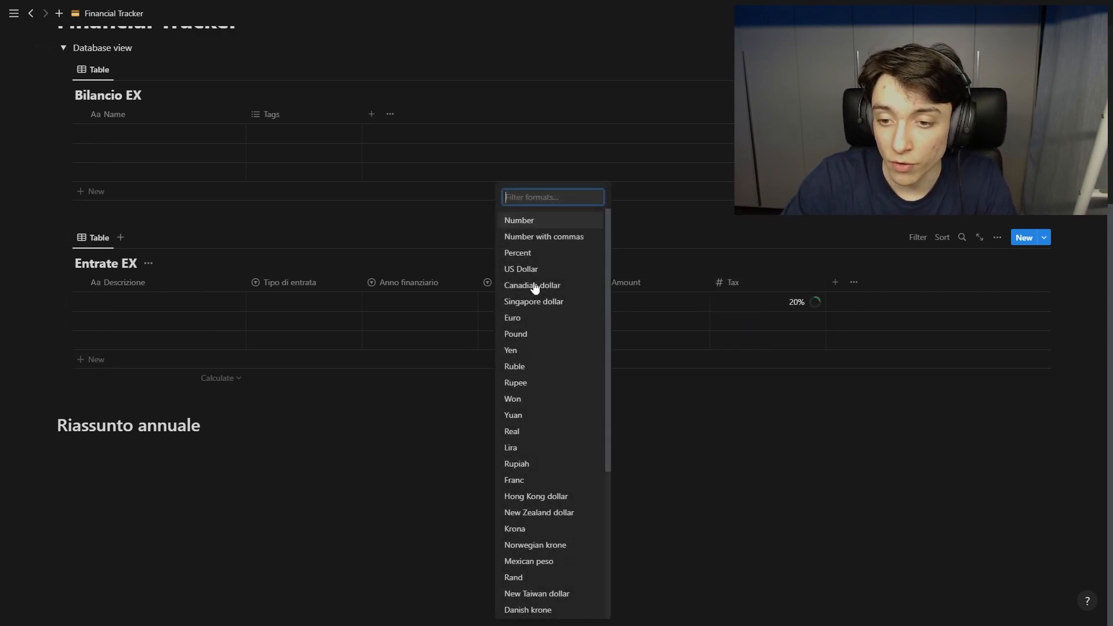
{"action": "left_click", "coordinate": [511, 318]}
Step: Add a Formula property to Entrate EX that subtracts Amount multiplied by Tax from Amount
{"action": "left_click", "coordinate": [833, 283]}
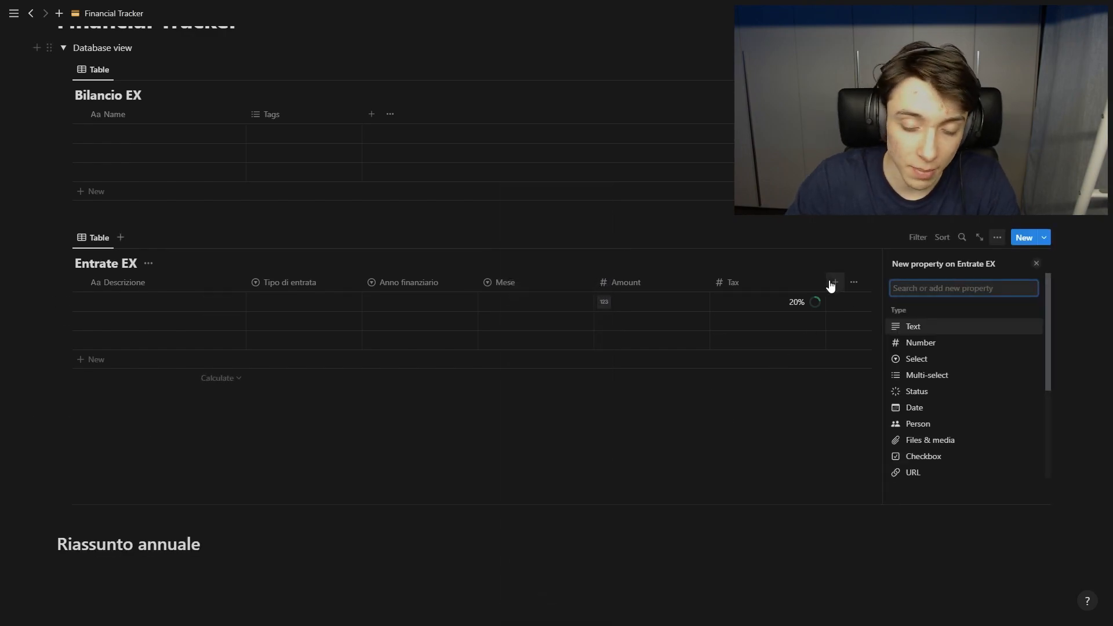
{"action": "scroll", "coordinate": [960, 382], "scroll_direction": "down", "scroll_amount": 5}
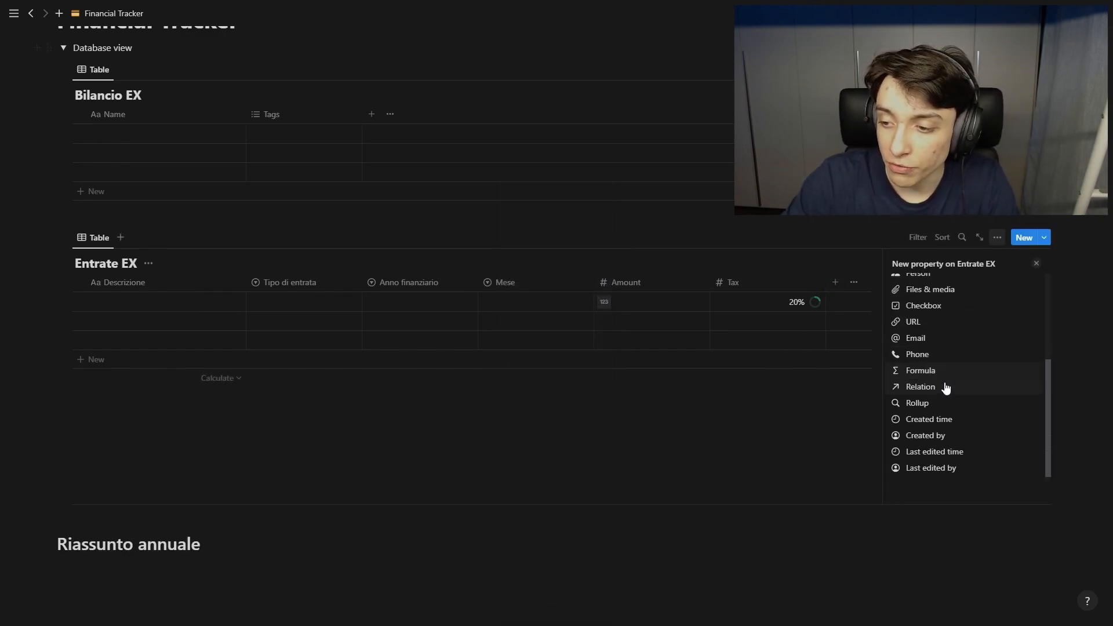
{"action": "left_click", "coordinate": [948, 378]}
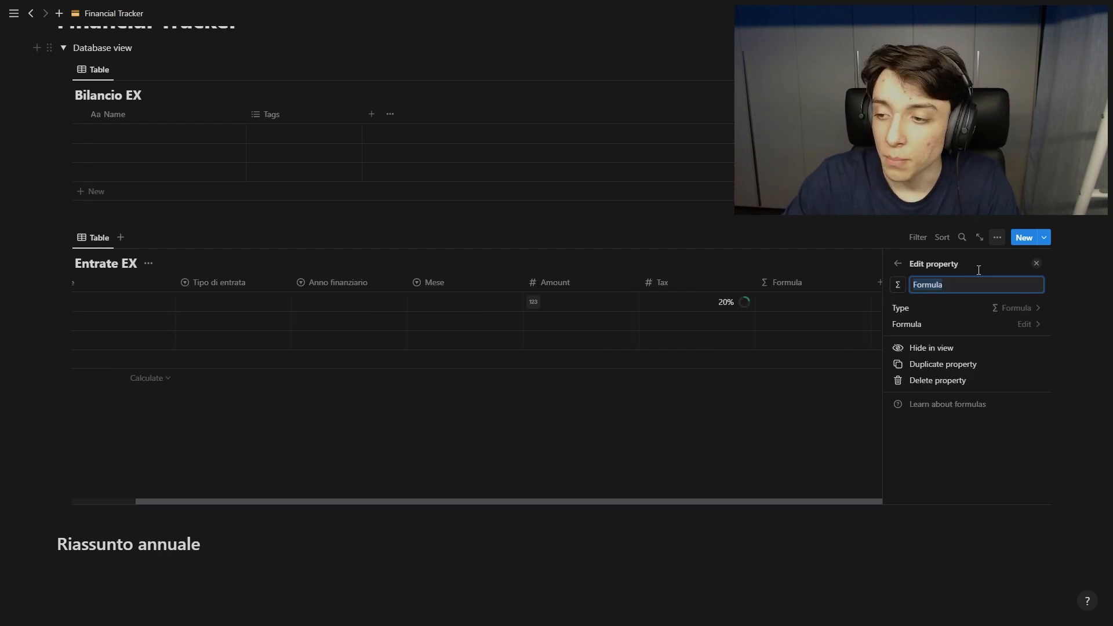
{"action": "left_click", "coordinate": [940, 325]}
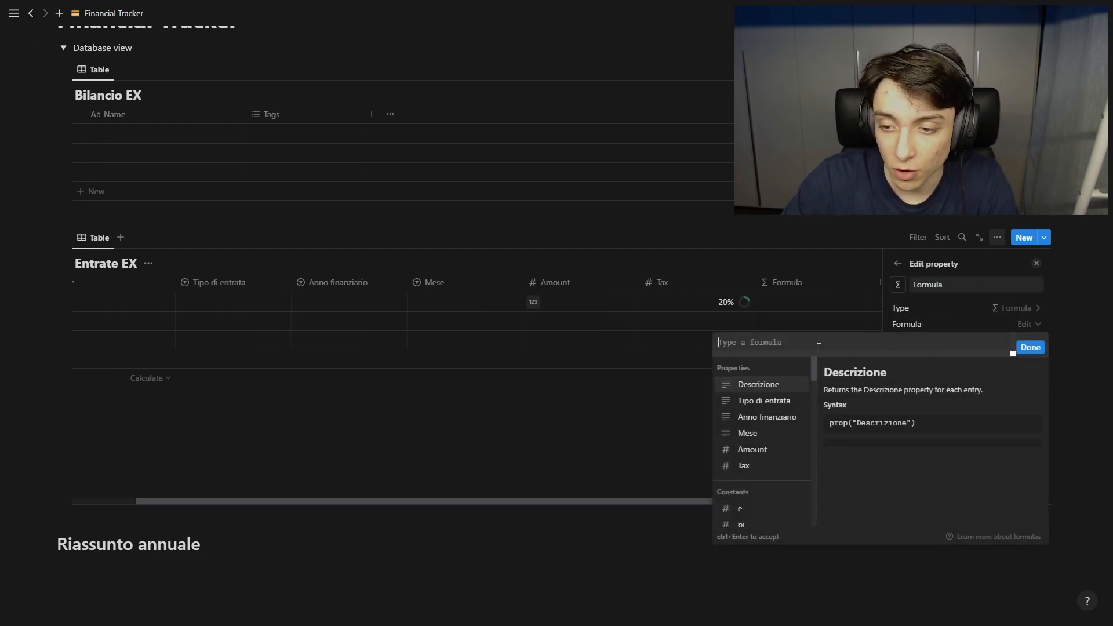
{"action": "left_click", "coordinate": [771, 451]}
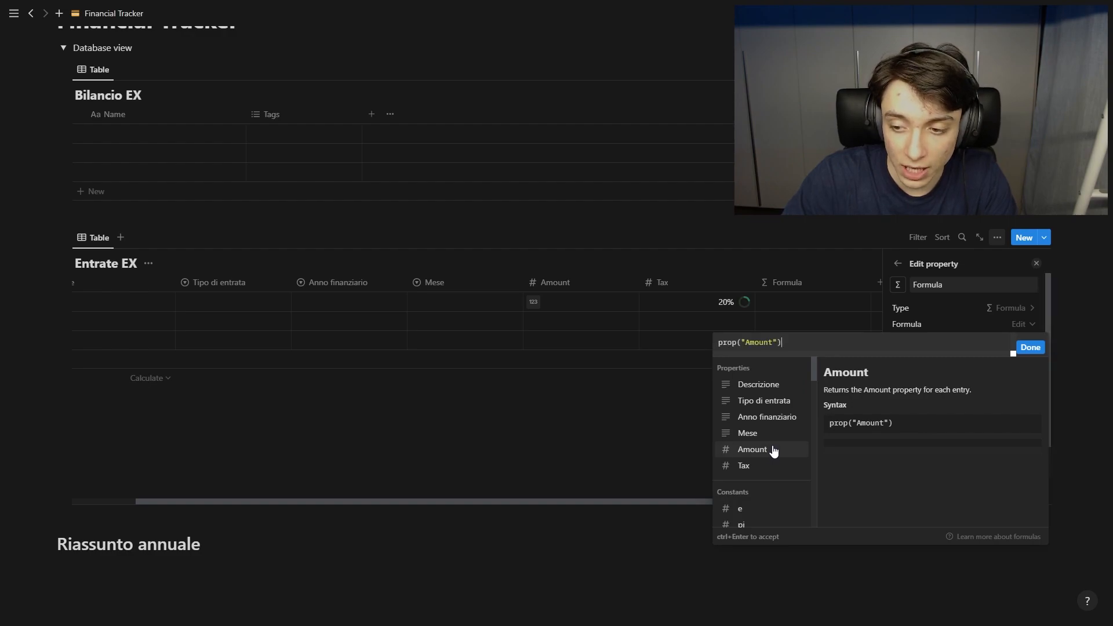
{"action": "type", "text": "-"}
{"action": "left_click", "coordinate": [765, 447]}
{"action": "type", "text": "*"}
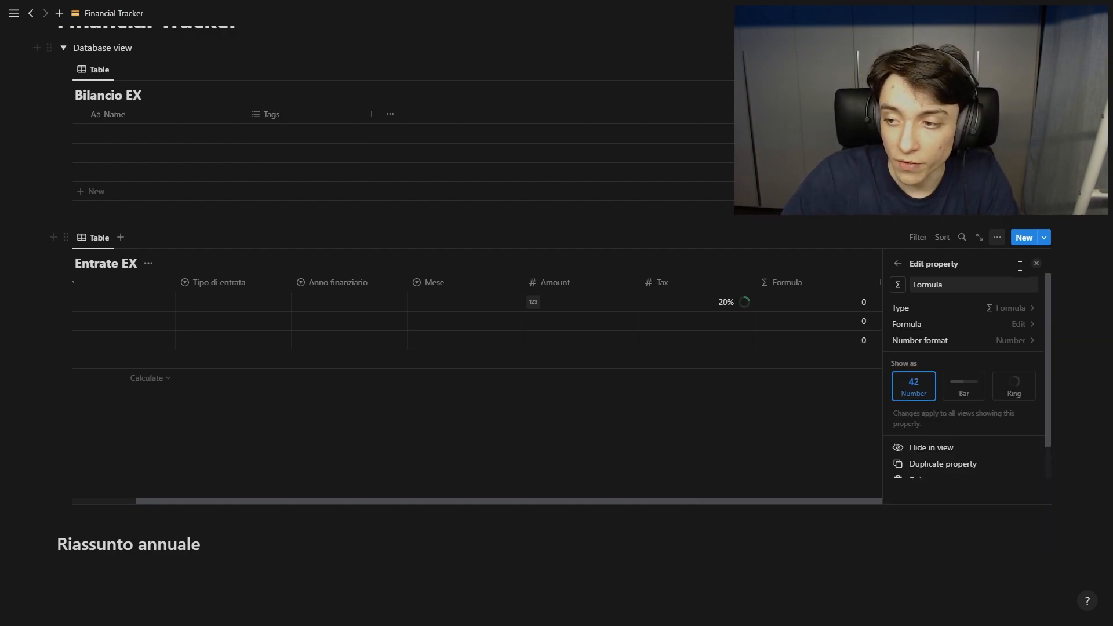
{"action": "left_click", "coordinate": [1036, 264]}
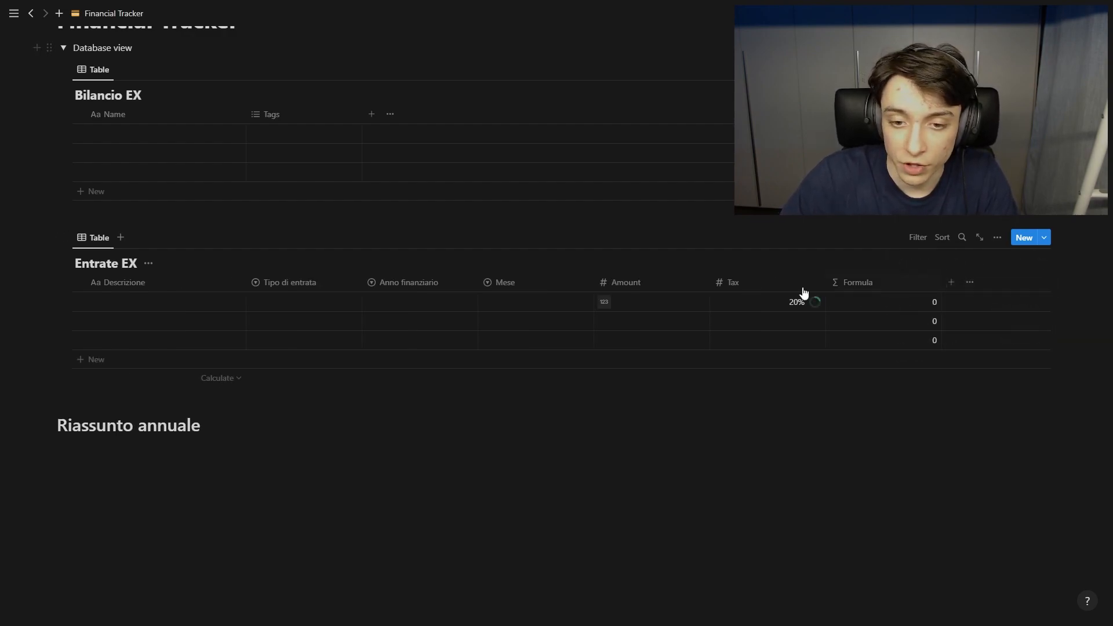
Step: Enter 100 as the Amount in the first row of Entrate EX
{"action": "left_click", "coordinate": [643, 300]}
{"action": "type", "text": "100"}
{"action": "key", "text": "Return"}
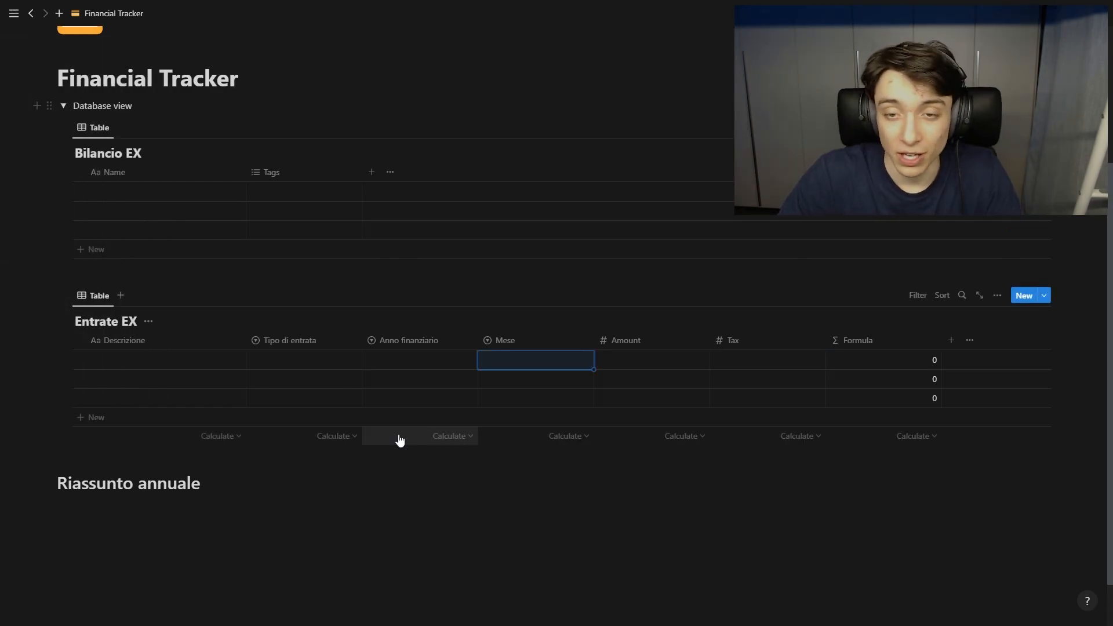
Step: Review the options available for Mese and Anno finanziario in the first row of Entrate EX
{"action": "left_click", "coordinate": [525, 368]}
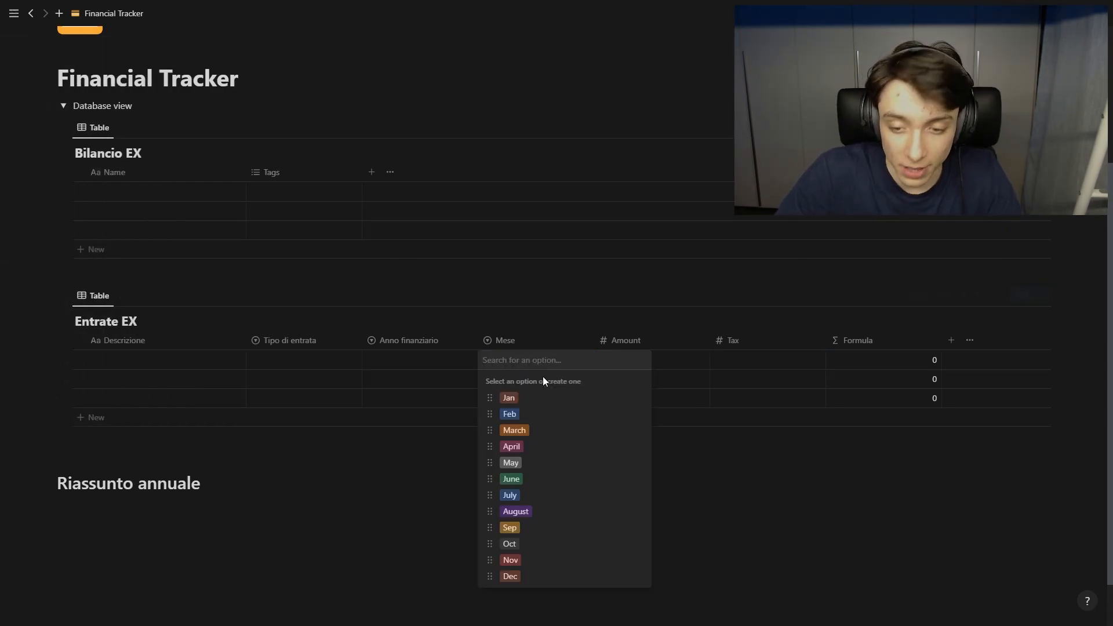
{"action": "left_click", "coordinate": [415, 369]}
{"action": "left_click", "coordinate": [416, 367]}
{"action": "key", "text": "Escape"}
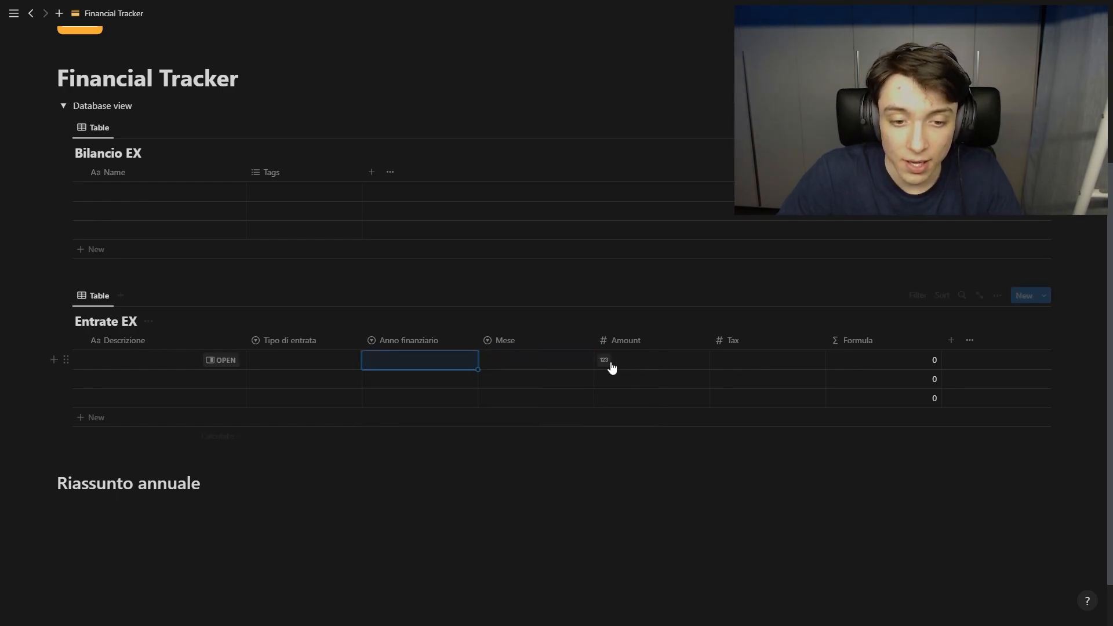
Step: Duplicate the Entrate EX database and name the copy Uscite EX
{"action": "mouse_move", "coordinate": [80, 321]}
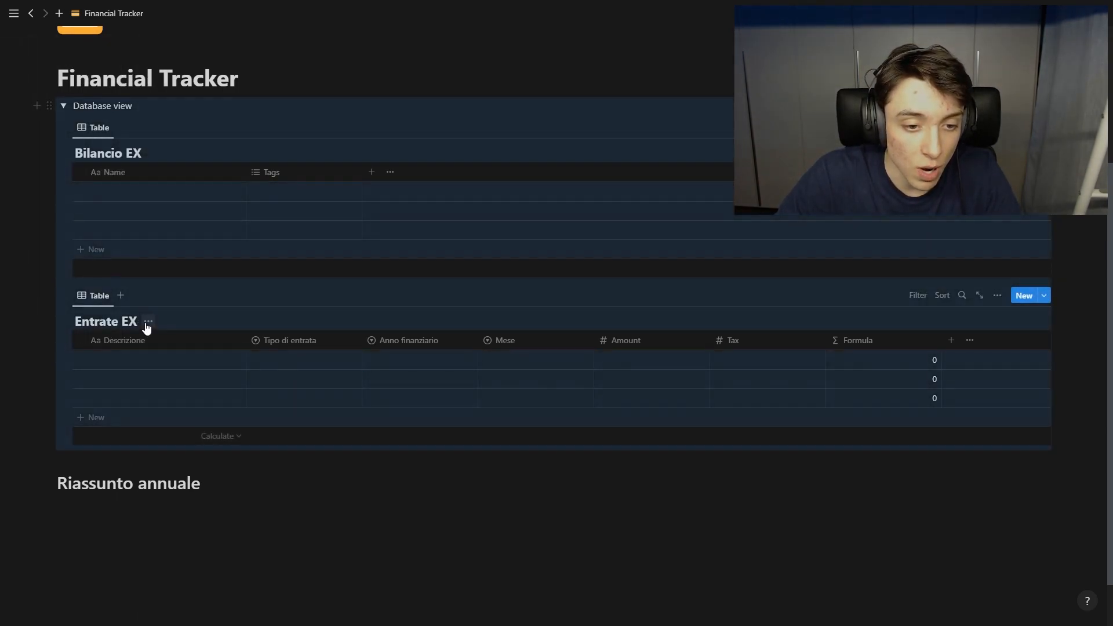
{"action": "left_click", "coordinate": [147, 322]}
{"action": "left_click", "coordinate": [66, 295]}
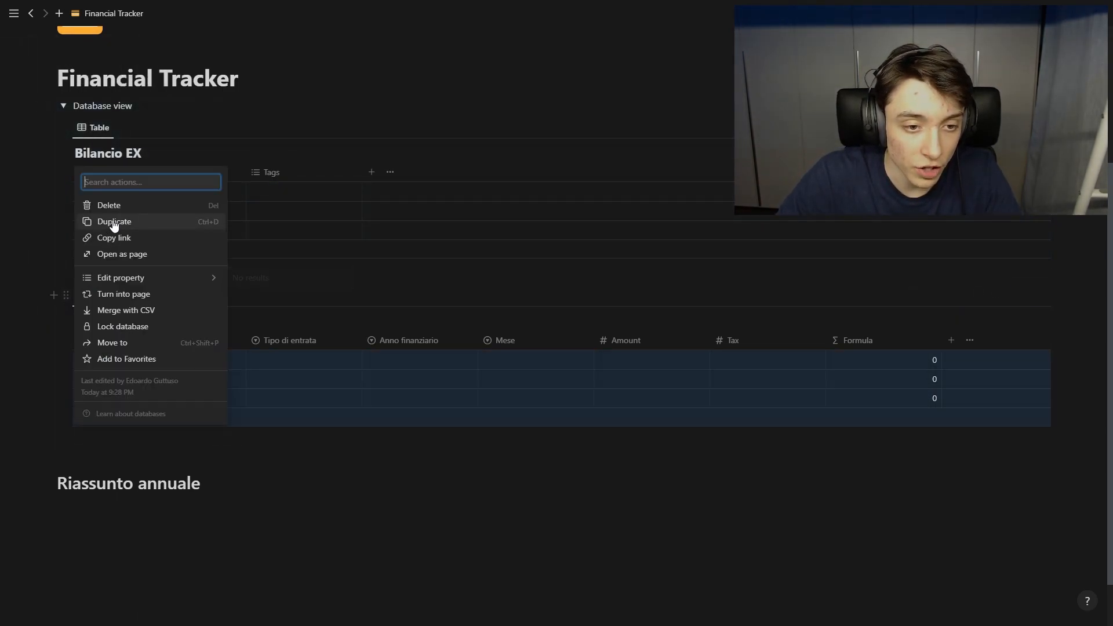
{"action": "left_click", "coordinate": [114, 222]}
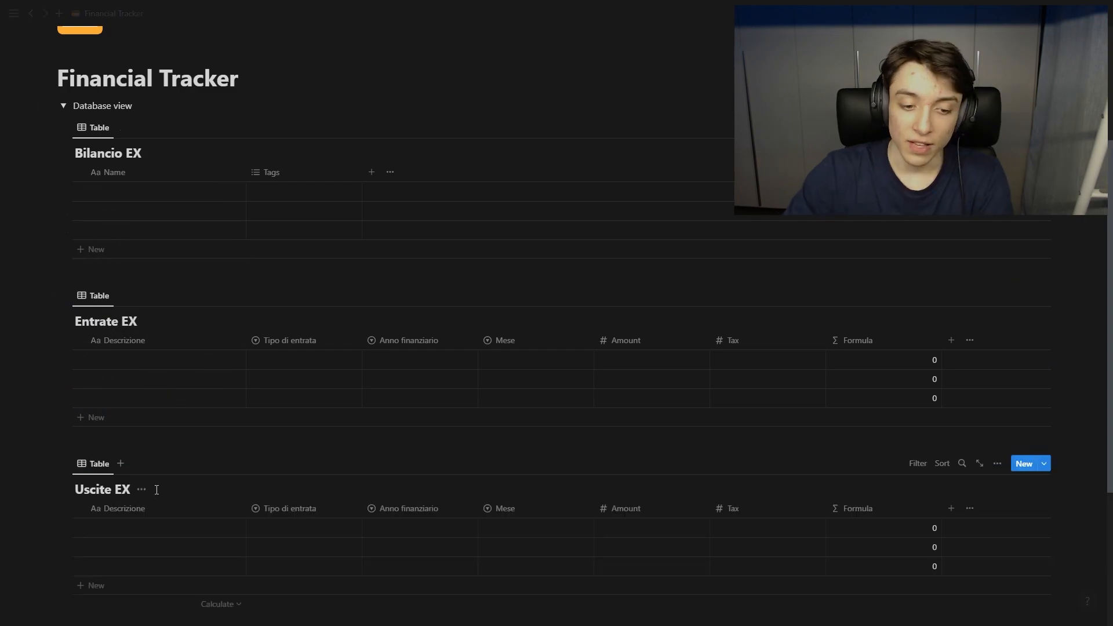
Step: Reorder the Entrate EX columns so Anno finanziario and Mese come first and Amount directly follows Descrizione
{"action": "scroll", "coordinate": [158, 350], "scroll_direction": "down", "scroll_amount": 3}
{"action": "scroll", "coordinate": [139, 250], "scroll_direction": "up", "scroll_amount": 2}
{"action": "left_click_drag", "start_coordinate": [409, 230], "coordinate": [190, 239]}
{"action": "left_click_drag", "start_coordinate": [502, 230], "coordinate": [286, 238]}
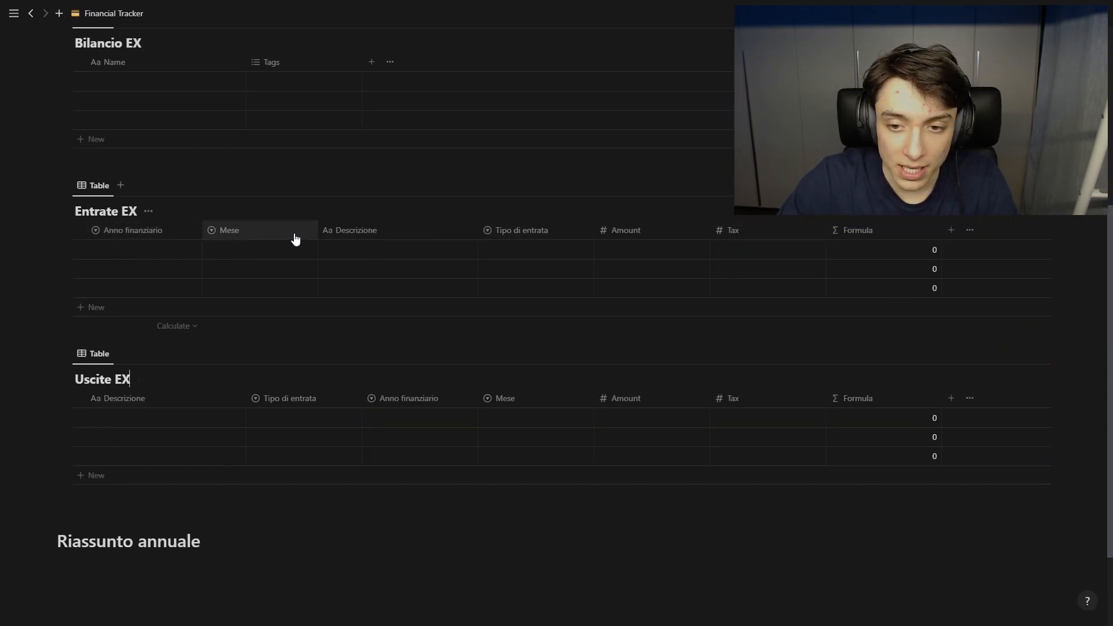
{"action": "left_click_drag", "start_coordinate": [567, 239], "coordinate": [510, 238]}
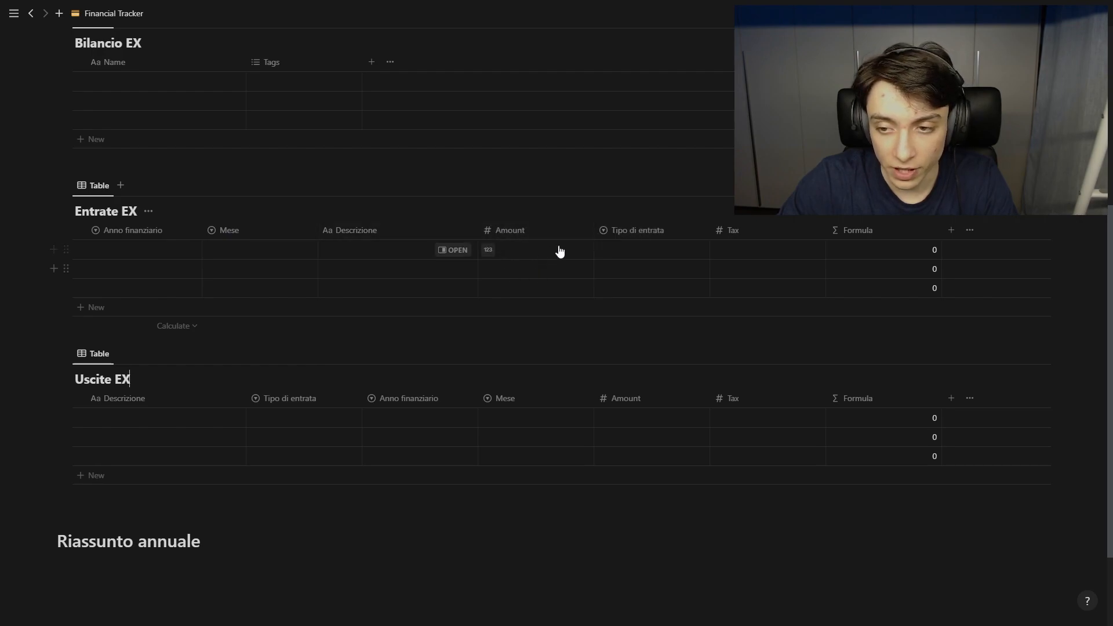
Step: Rename the Formula column of Entrate EX as Entrata Finale
{"action": "left_click", "coordinate": [867, 231]}
{"action": "type", "text": "E"}
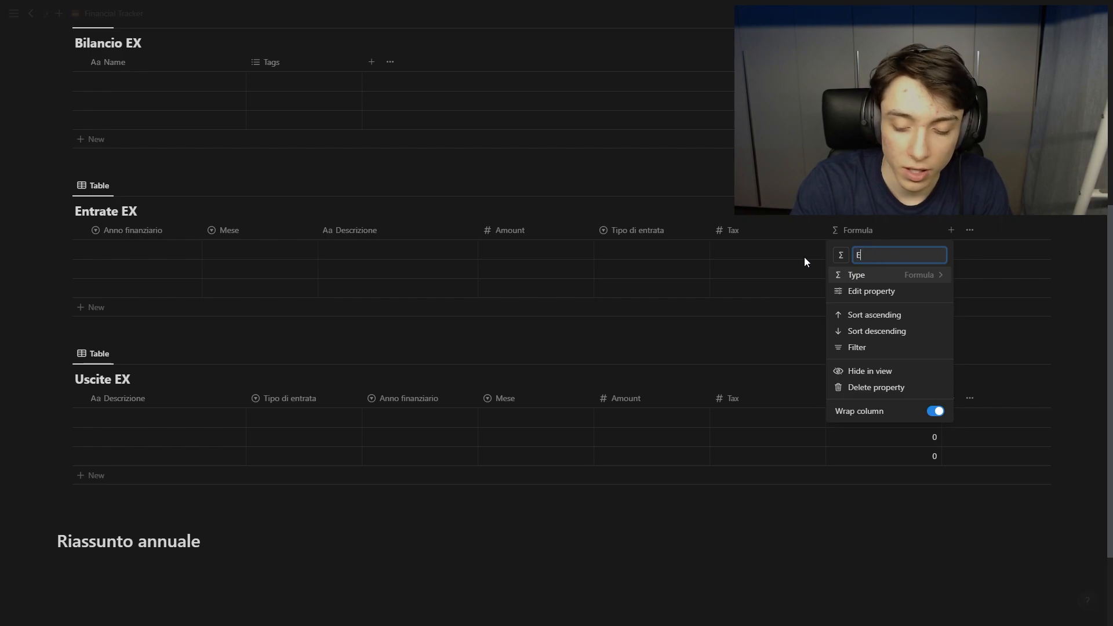
{"action": "type", "text": "ntrata finale"}
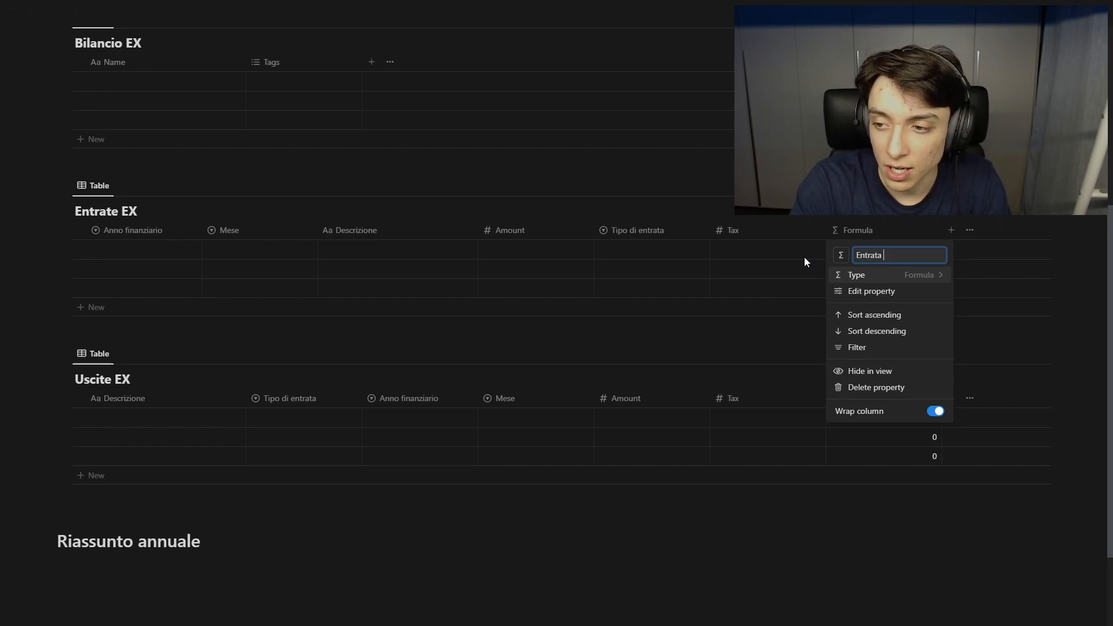
{"action": "key", "text": "Return"}
Step: Delete the Tax and Formula columns from Uscite EX and rename its Tipo di entrata column as Tipo di Uscita
{"action": "left_click", "coordinate": [783, 400]}
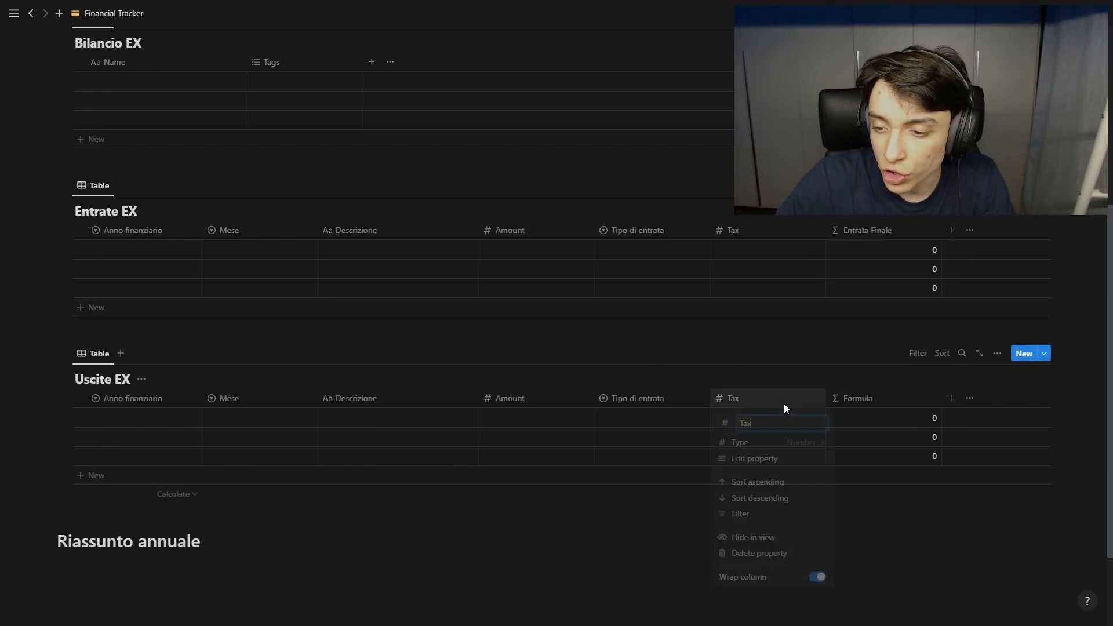
{"action": "left_click", "coordinate": [754, 556]}
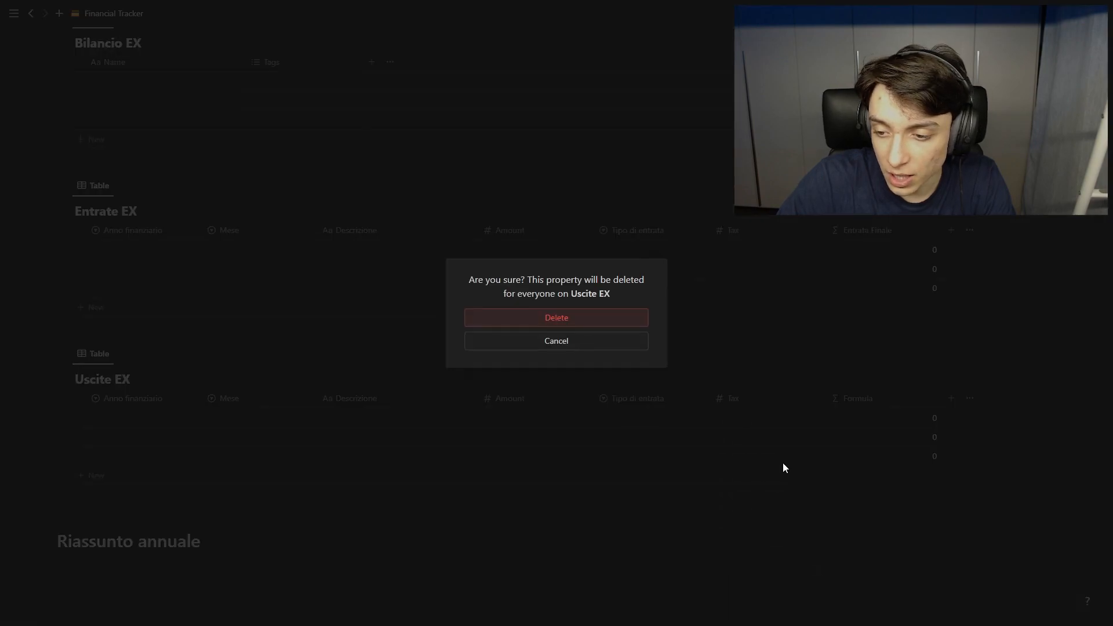
{"action": "left_click", "coordinate": [587, 317]}
{"action": "right_click", "coordinate": [763, 408]}
{"action": "left_click", "coordinate": [731, 399]}
{"action": "left_click", "coordinate": [728, 399]}
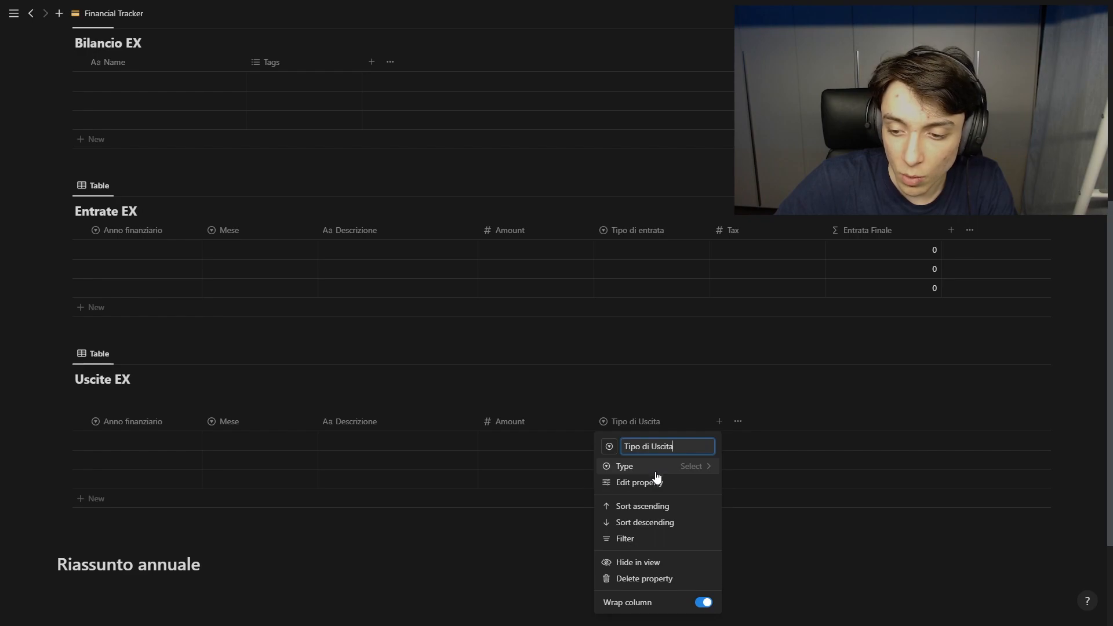
Step: Rename the three select options of Tipo di Uscita as Regalo, Cibo and Ricorrente
{"action": "left_click", "coordinate": [657, 481]}
{"action": "left_click", "coordinate": [1036, 327]}
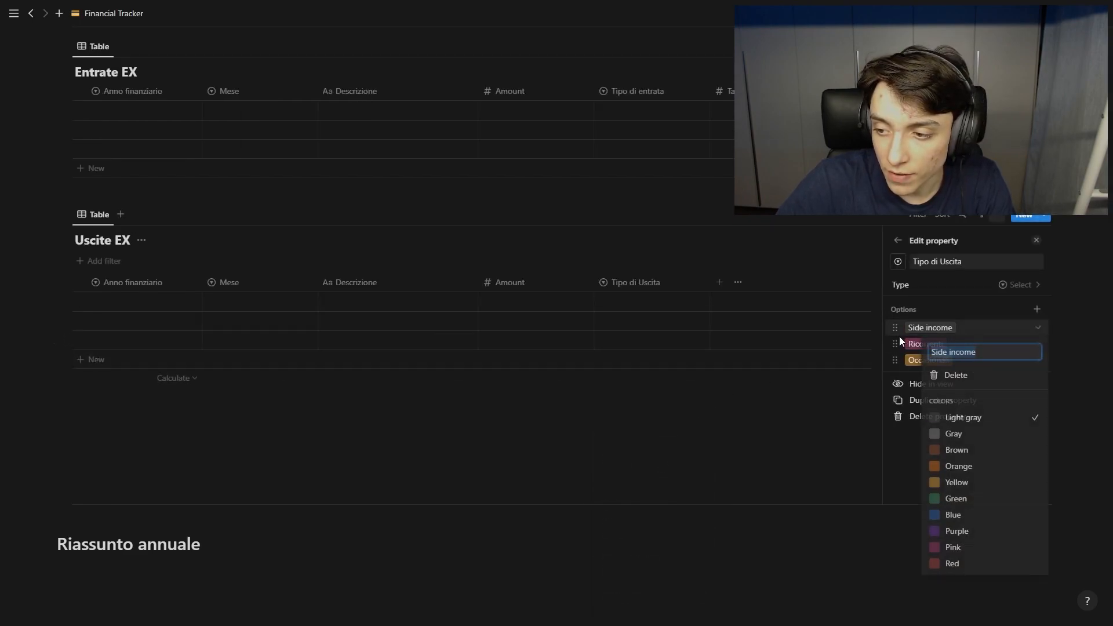
{"action": "type", "text": "Regalo"}
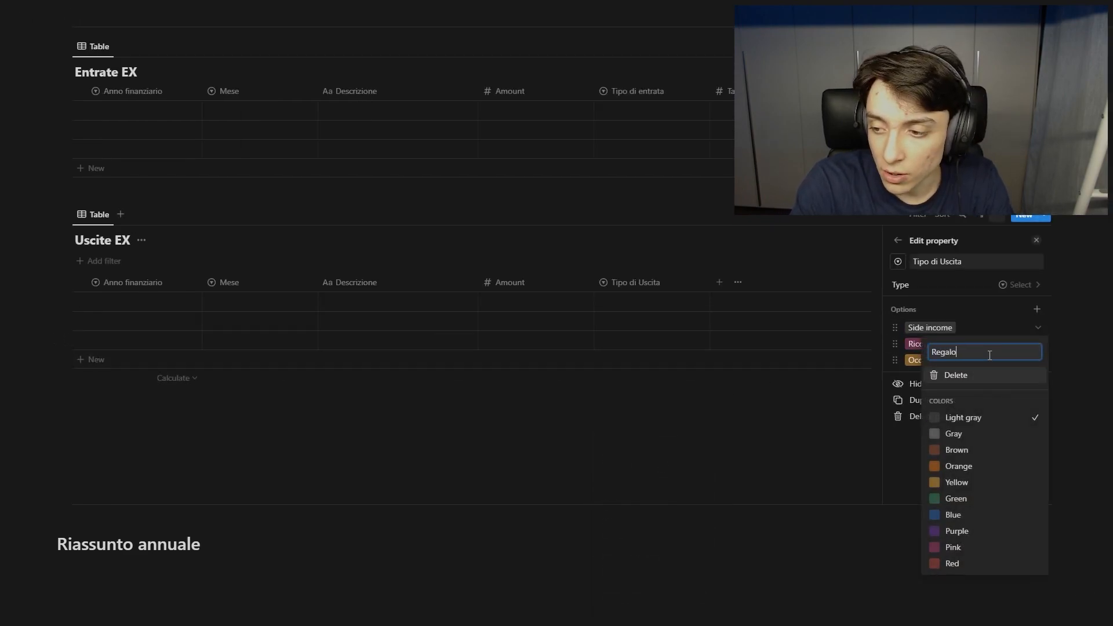
{"action": "key", "text": "Return"}
{"action": "left_click", "coordinate": [964, 346]}
{"action": "type", "text": "Cibo"}
{"action": "key", "text": "Return"}
{"action": "left_click", "coordinate": [963, 358]}
{"action": "type", "text": "Ricorre"}
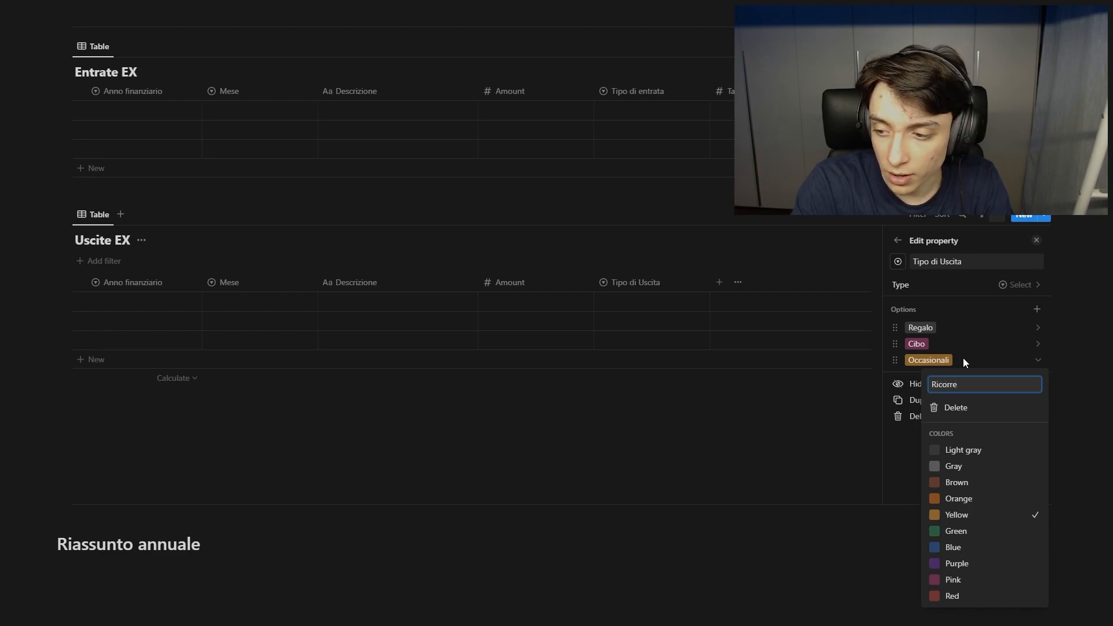
{"action": "type", "text": "nte"}
{"action": "key", "text": "Return"}
{"action": "left_click", "coordinate": [1037, 310]}
Step: Add relation properties to Bilancio EX that link it to Entrate EX and Uscite EX
{"action": "scroll", "coordinate": [178, 178], "scroll_direction": "up", "scroll_amount": 5}
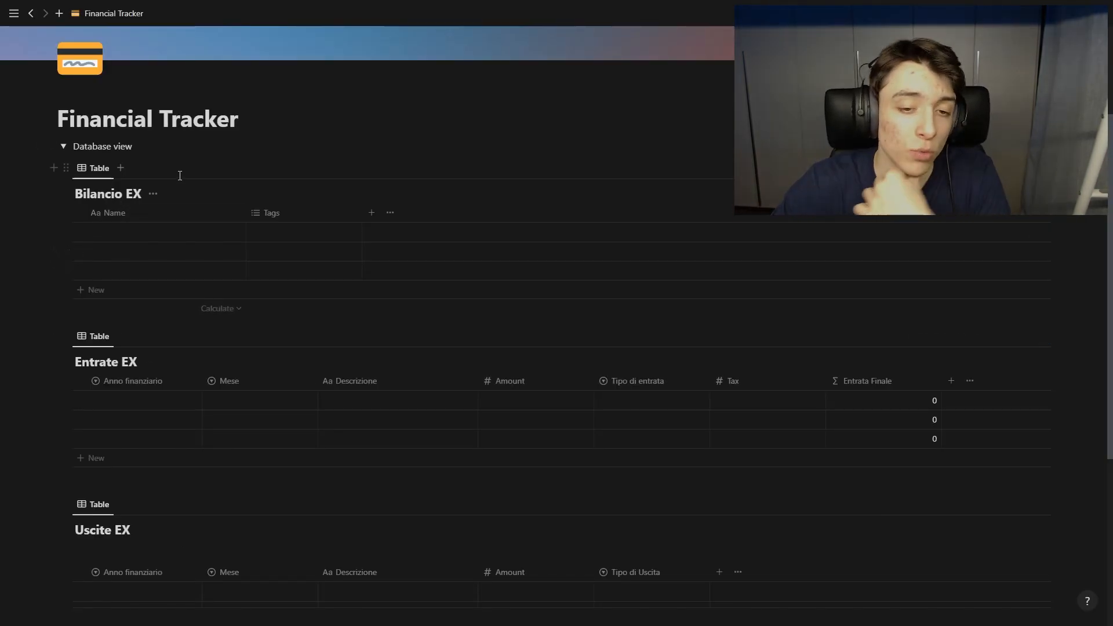
{"action": "left_click", "coordinate": [374, 213]}
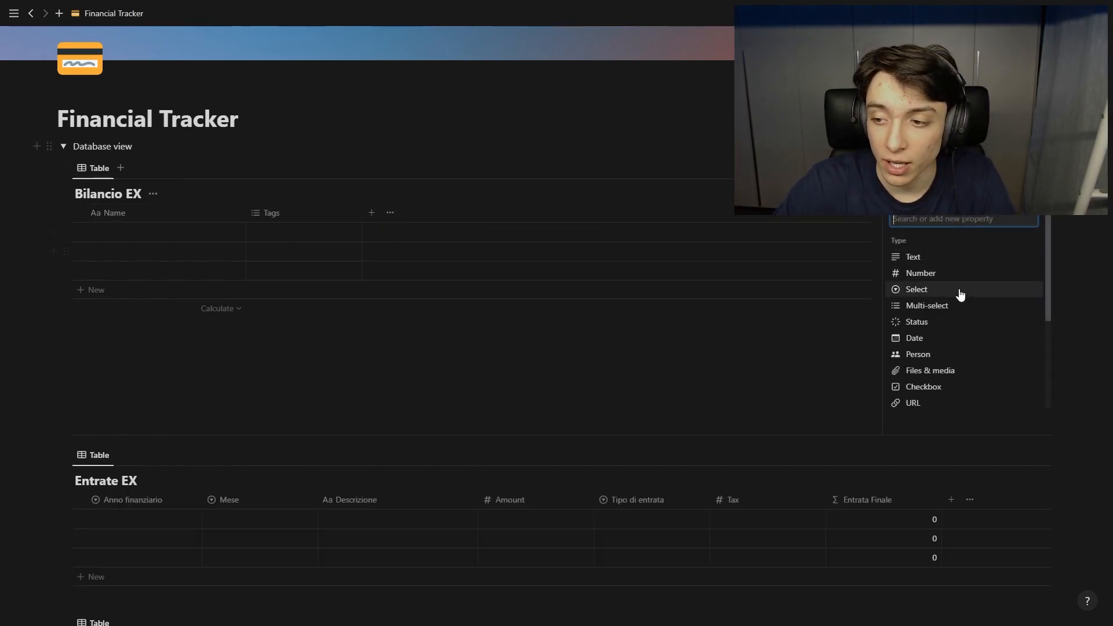
{"action": "scroll", "coordinate": [961, 292], "scroll_direction": "down", "scroll_amount": 3}
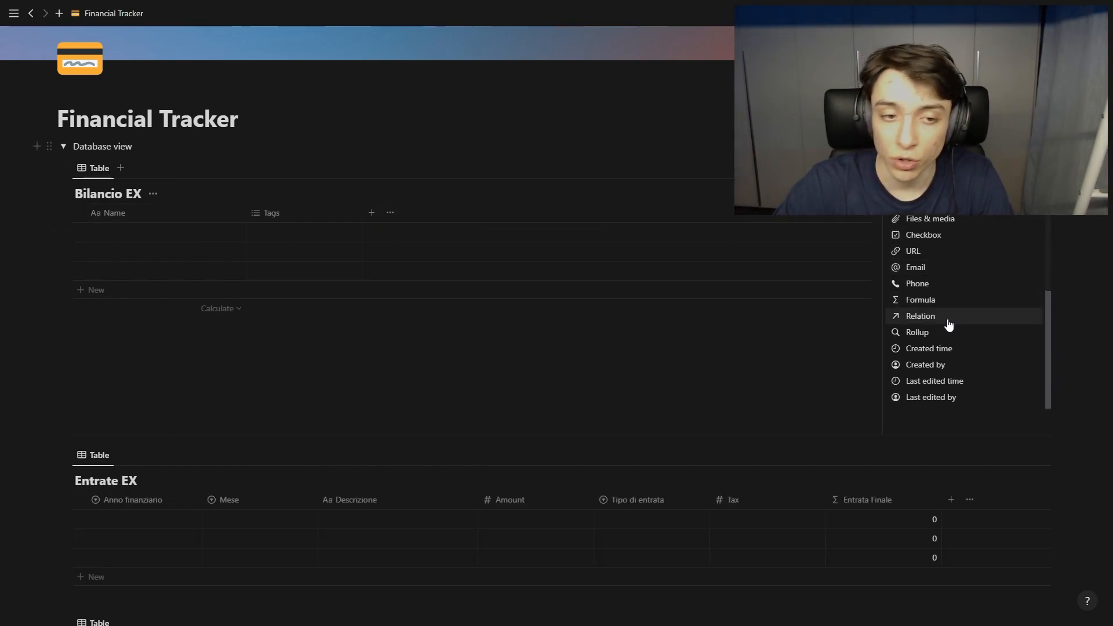
{"action": "left_click", "coordinate": [949, 322]}
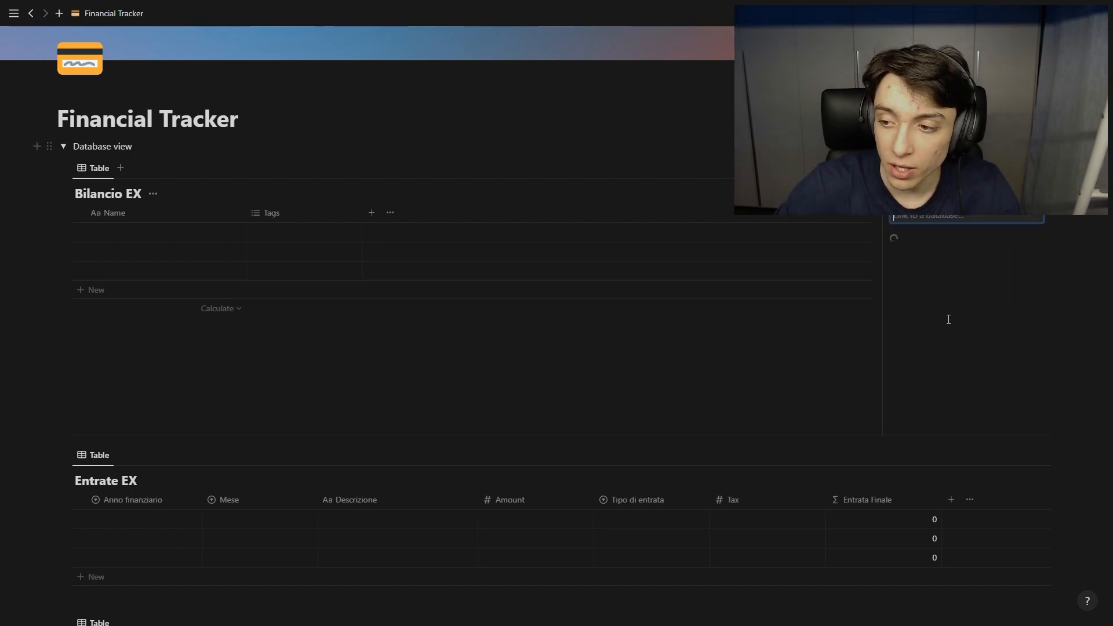
{"action": "left_click", "coordinate": [952, 243]}
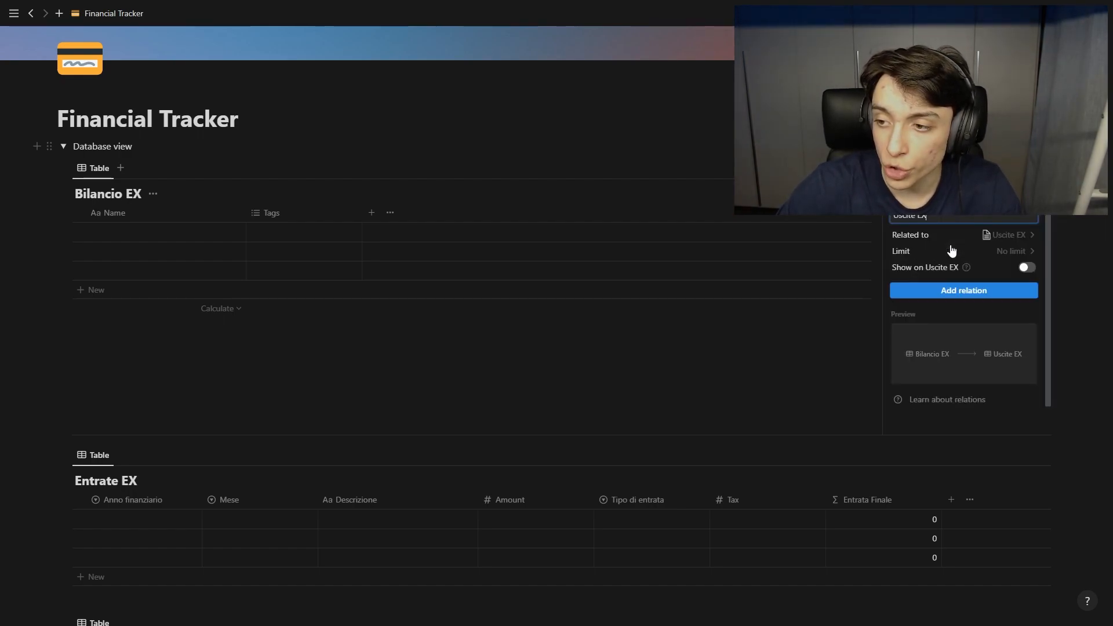
{"action": "left_click", "coordinate": [957, 292]}
{"action": "left_click", "coordinate": [547, 226]}
{"action": "left_click", "coordinate": [487, 212]}
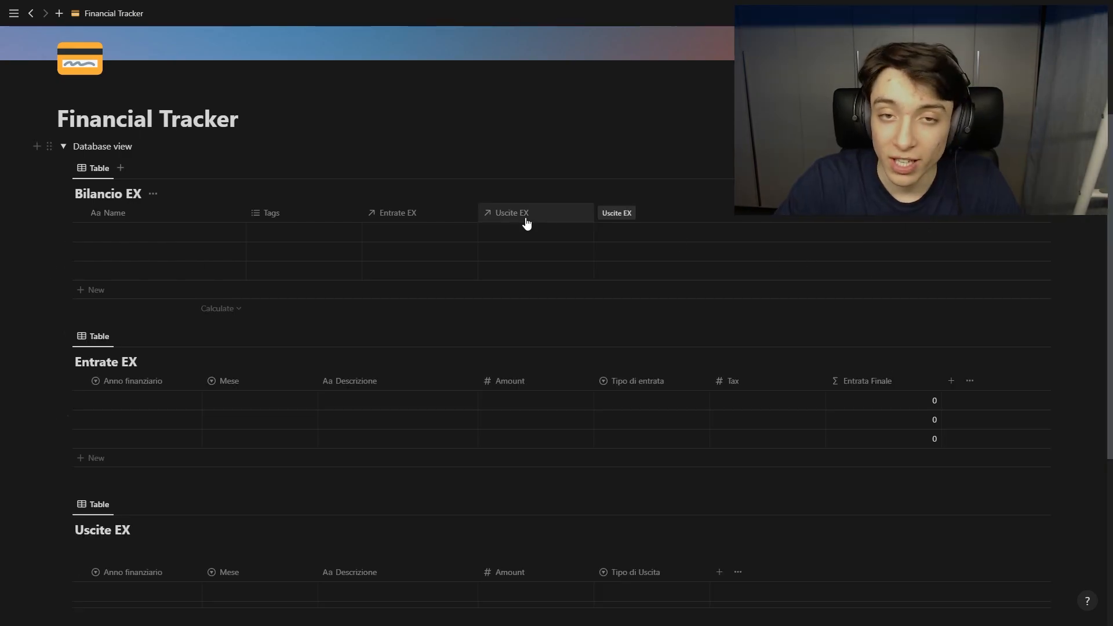
Step: Add a rollup property to Bilancio EX that sums Entrata Finale through the Entrate EX relation
{"action": "left_click", "coordinate": [603, 214]}
{"action": "scroll", "coordinate": [939, 377], "scroll_direction": "down", "scroll_amount": 3}
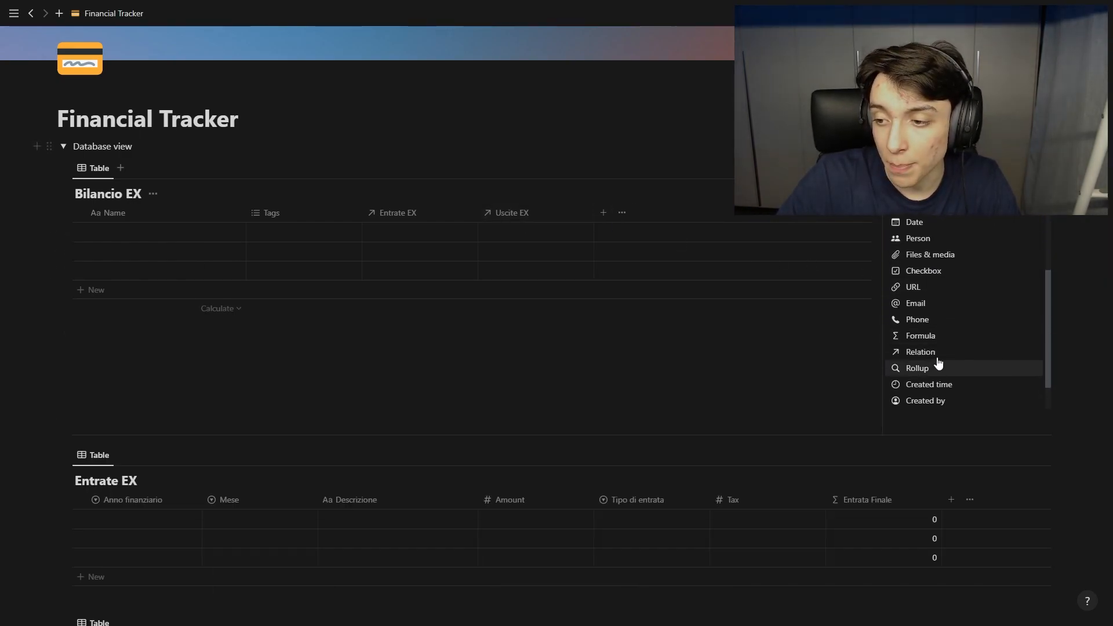
{"action": "left_click", "coordinate": [939, 367]}
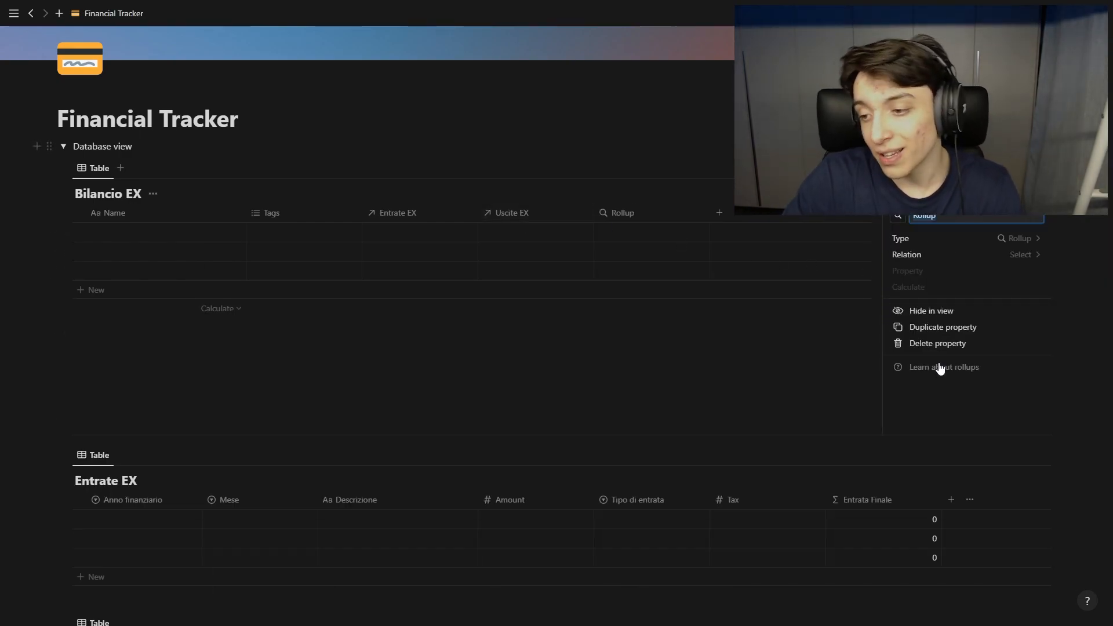
{"action": "left_click", "coordinate": [950, 255]}
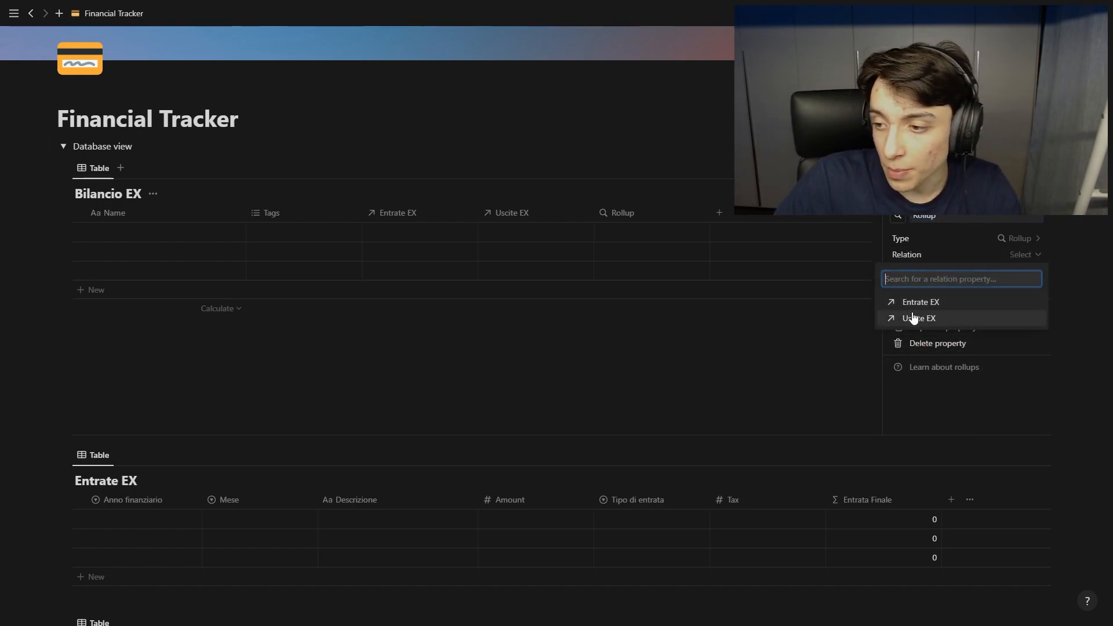
{"action": "left_click", "coordinate": [928, 303]}
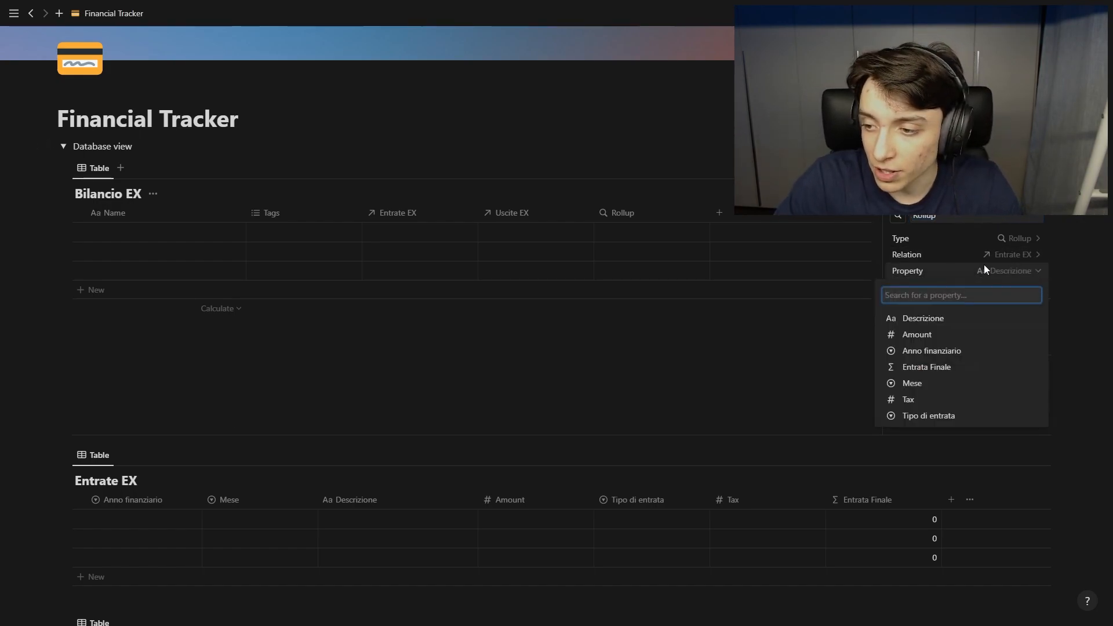
{"action": "left_click", "coordinate": [927, 367]}
{"action": "left_click", "coordinate": [943, 290]}
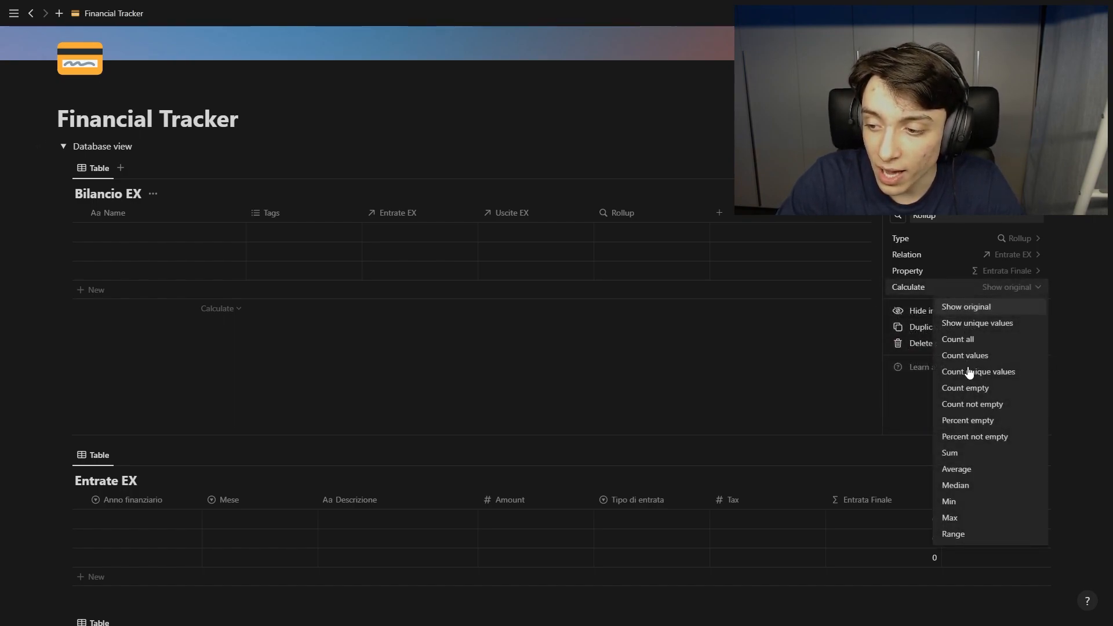
{"action": "left_click", "coordinate": [959, 452]}
{"action": "left_click", "coordinate": [833, 339]}
Step: Rename the new rollup column of Bilancio EX as Entrate Totali
{"action": "left_click", "coordinate": [684, 218]}
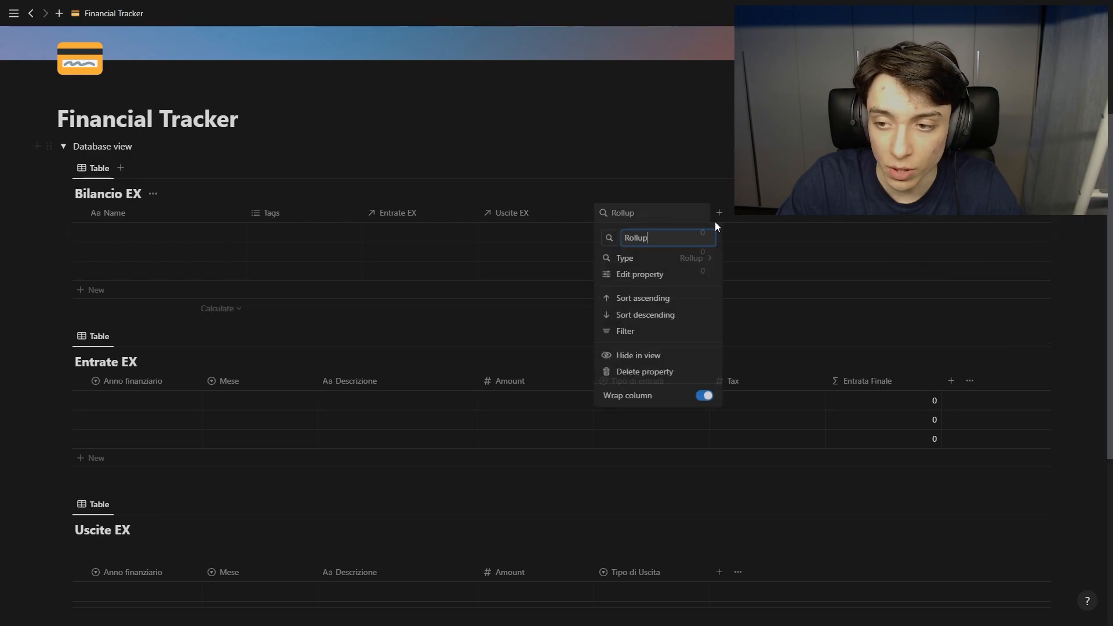
{"action": "type", "text": "Entrate TOt"}
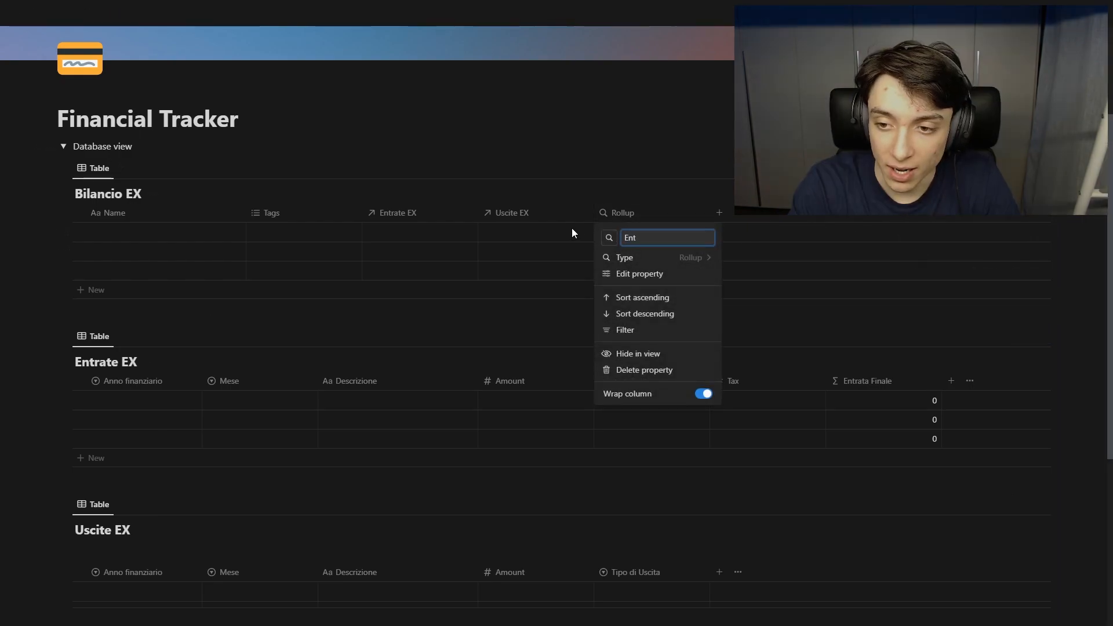
{"action": "key", "text": "BackSpace"}
{"action": "key", "text": "BackSpace"}
{"action": "type", "text": "otali"}
{"action": "key", "text": "Return"}
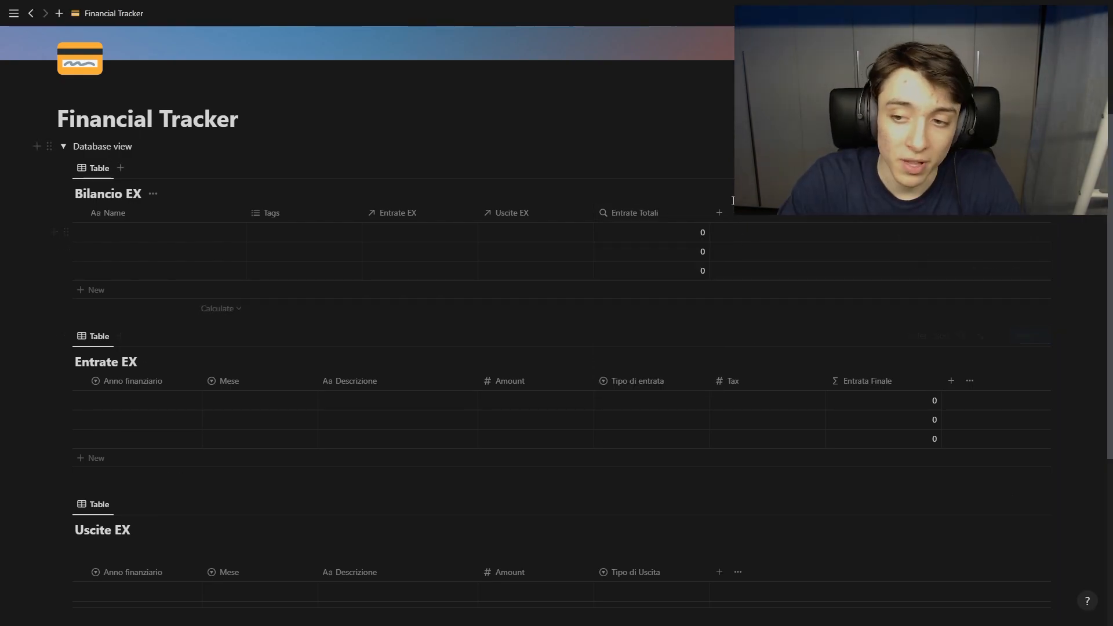
Step: Add a rollup named Spese Totali to Bilancio EX that sums Amount through the Uscite EX relation
{"action": "left_click", "coordinate": [719, 212]}
{"action": "scroll", "coordinate": [954, 324], "scroll_direction": "down", "scroll_amount": 2}
{"action": "scroll", "coordinate": [954, 325], "scroll_direction": "down", "scroll_amount": 1}
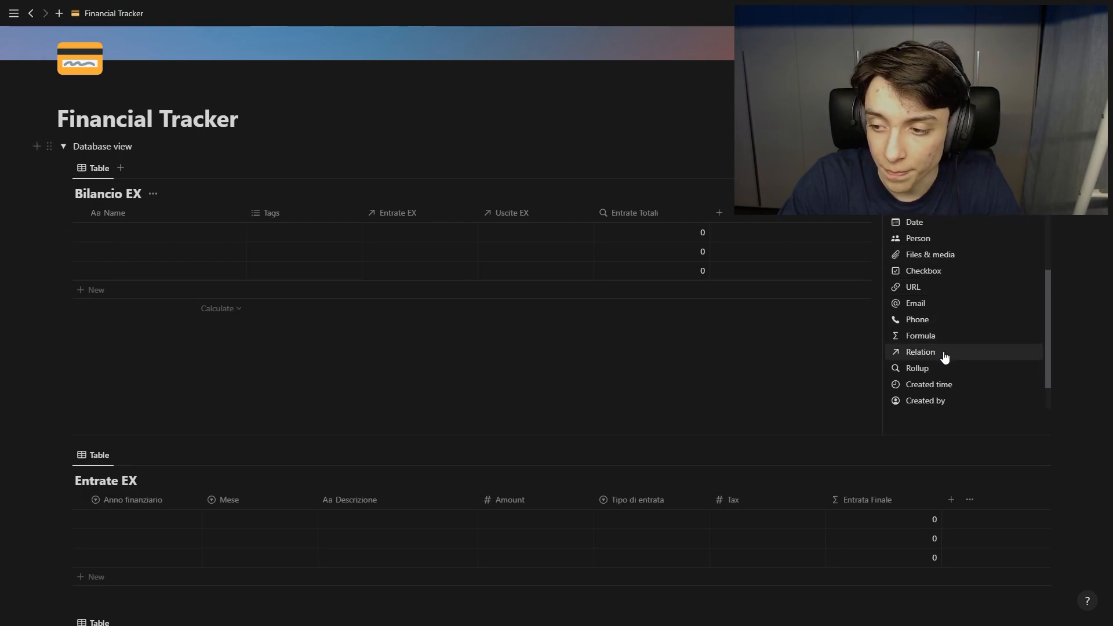
{"action": "left_click", "coordinate": [945, 366]}
{"action": "left_click", "coordinate": [930, 319]}
{"action": "left_click", "coordinate": [1024, 271]}
{"action": "left_click", "coordinate": [945, 335]}
{"action": "left_click", "coordinate": [1023, 287]}
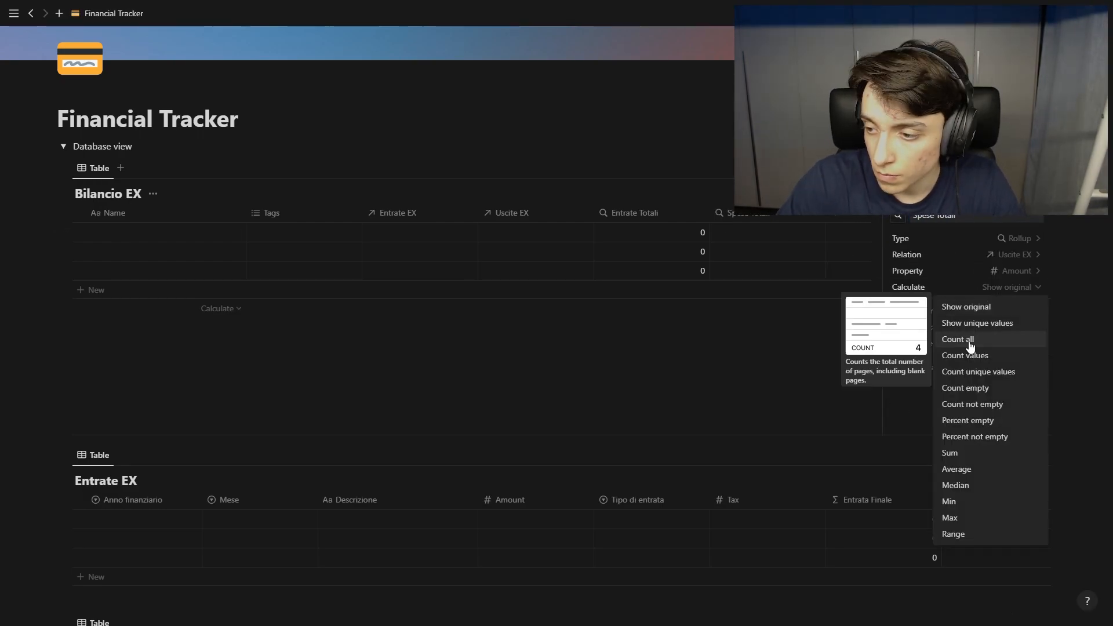
{"action": "left_click", "coordinate": [953, 452]}
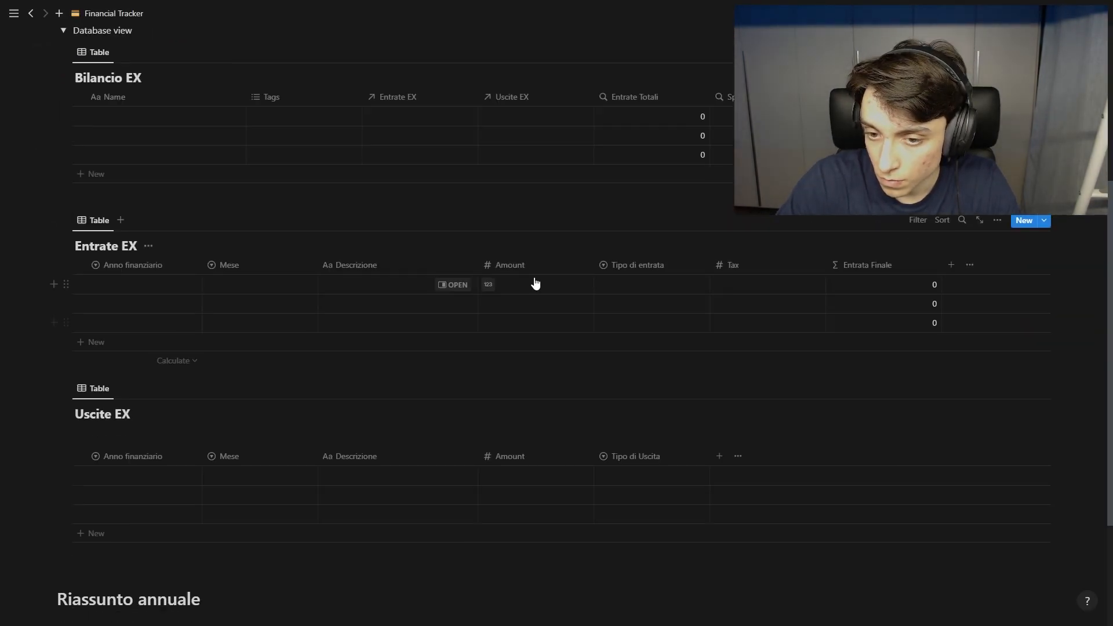
Step: Format the Entrata Finale values of Entrate EX as euro amounts
{"action": "left_click", "coordinate": [835, 284]}
{"action": "left_click", "coordinate": [776, 306]}
{"action": "scroll", "coordinate": [406, 342], "scroll_direction": "up", "scroll_amount": 1}
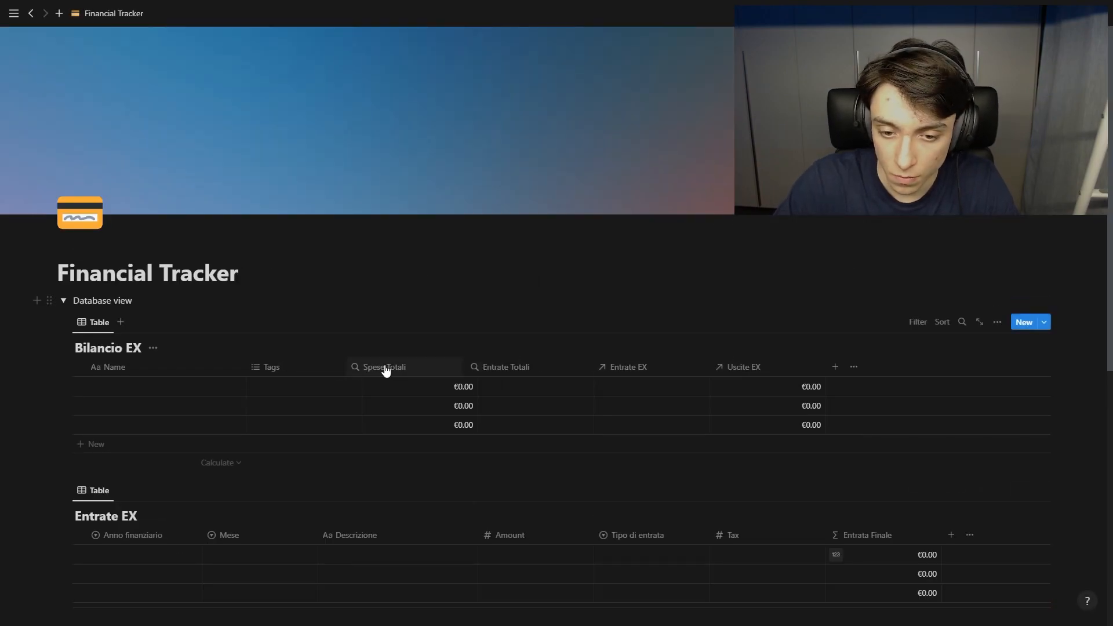
Step: Add a formula property to Bilancio EX that references its existing properties
{"action": "left_click", "coordinate": [836, 368]}
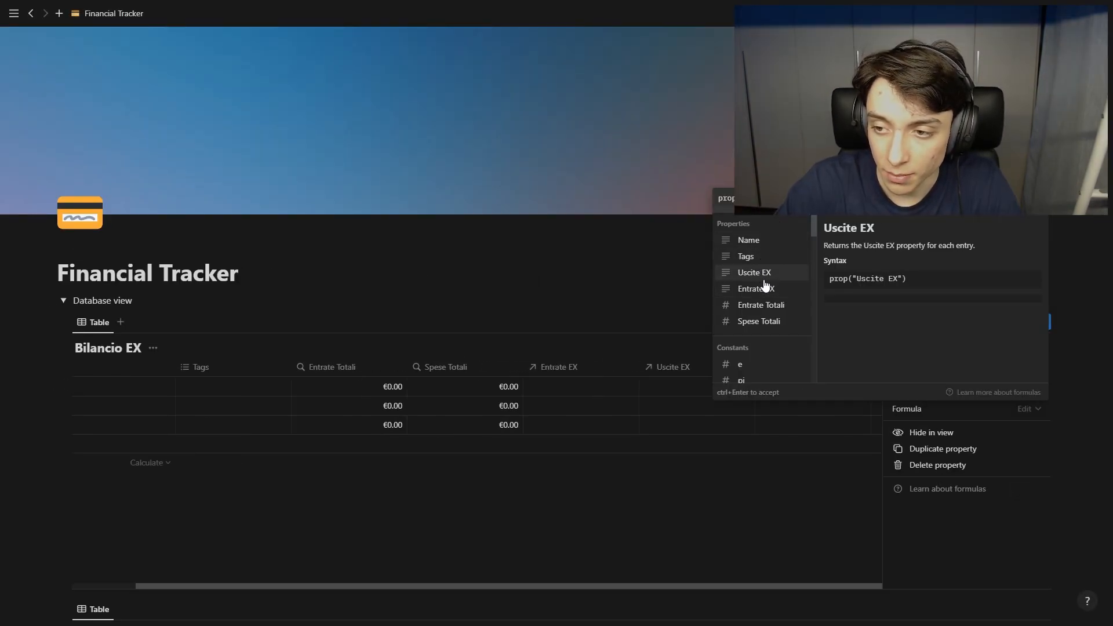
{"action": "left_click", "coordinate": [794, 276]}
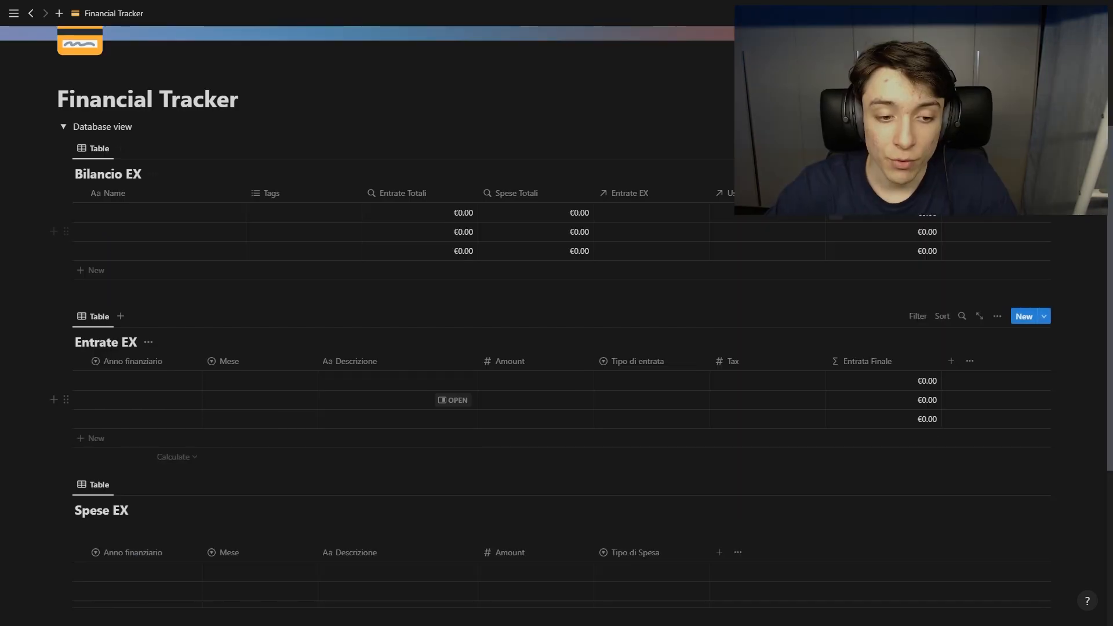
Step: Fill the first row of Entrate EX with year 2023, month Jan, description dadada and Amount 100
{"action": "left_click", "coordinate": [133, 380]}
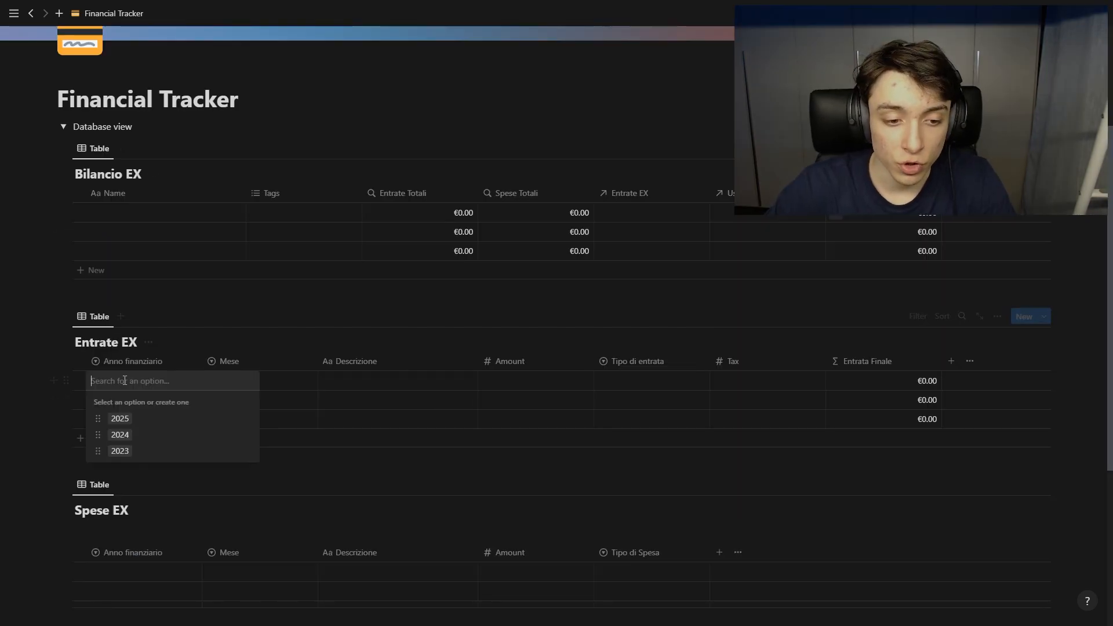
{"action": "left_click", "coordinate": [126, 454]}
{"action": "left_click", "coordinate": [210, 383]}
{"action": "left_click", "coordinate": [228, 418]}
{"action": "left_click", "coordinate": [360, 384]}
{"action": "type", "text": "dad"}
{"action": "left_click", "coordinate": [519, 380]}
{"action": "type", "text": "100"}
{"action": "key", "text": "Return"}
{"action": "scroll", "coordinate": [630, 210], "scroll_direction": "up", "scroll_amount": 1}
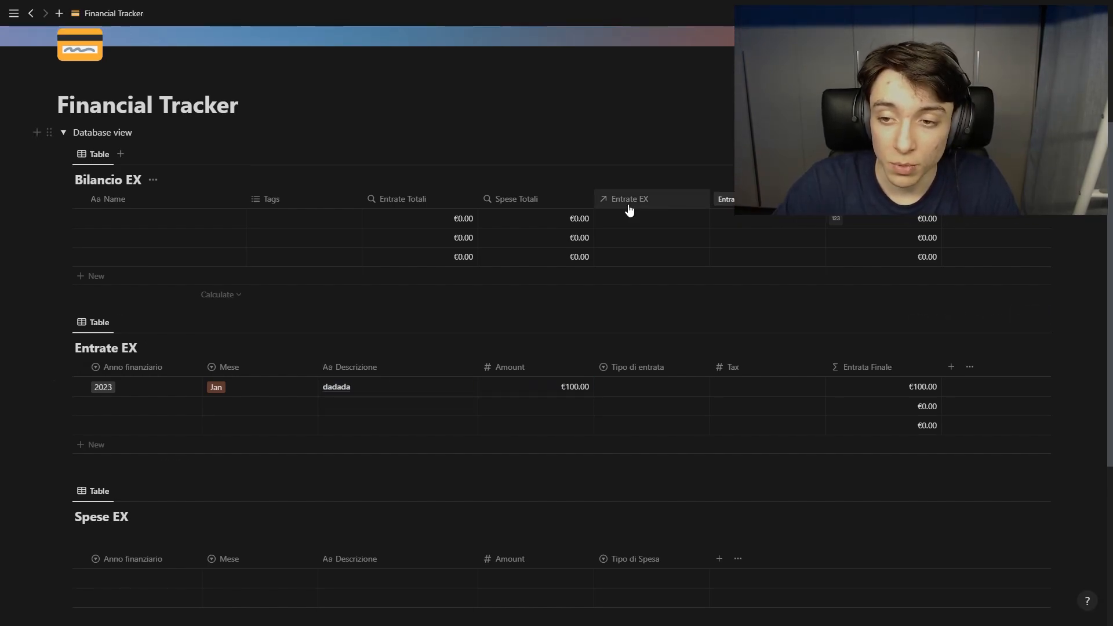
Step: Make both Bilancio EX relations two-way so a Bilancio EX column shows in Entrate EX and Spese EX
{"action": "left_click", "coordinate": [630, 204]}
{"action": "left_click", "coordinate": [638, 259]}
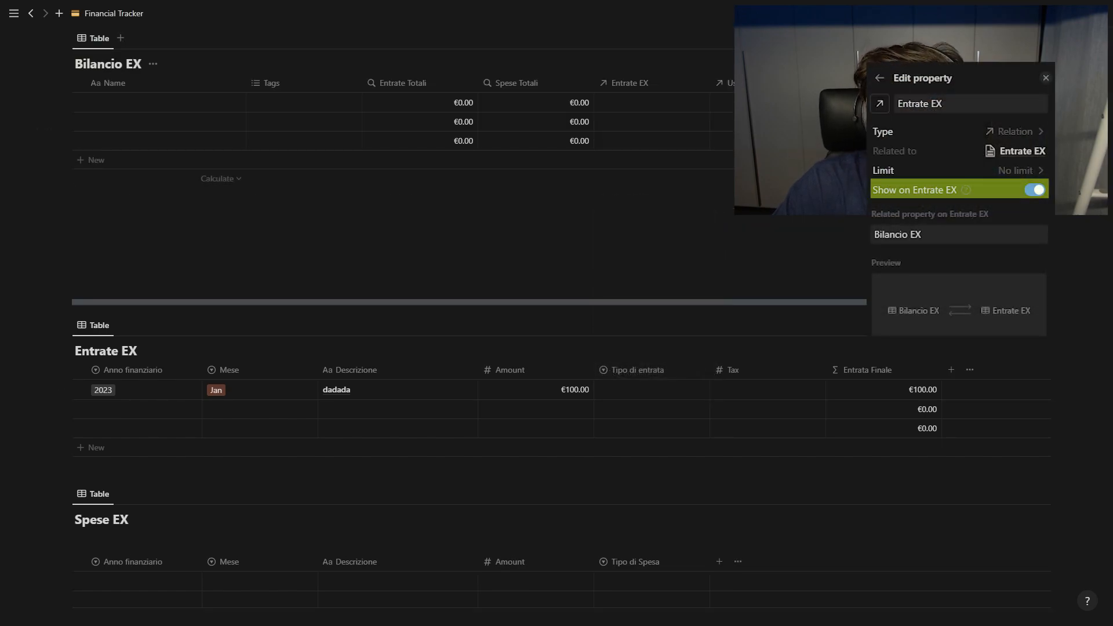
{"action": "left_click", "coordinate": [733, 83]}
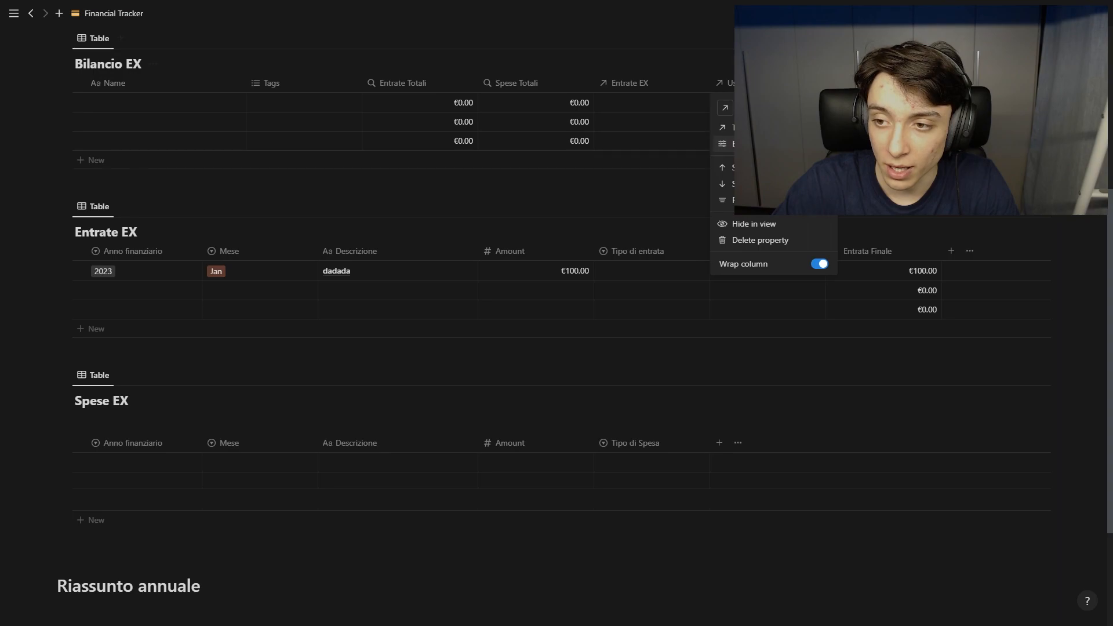
{"action": "left_click", "coordinate": [748, 144]}
{"action": "left_click", "coordinate": [1025, 152]}
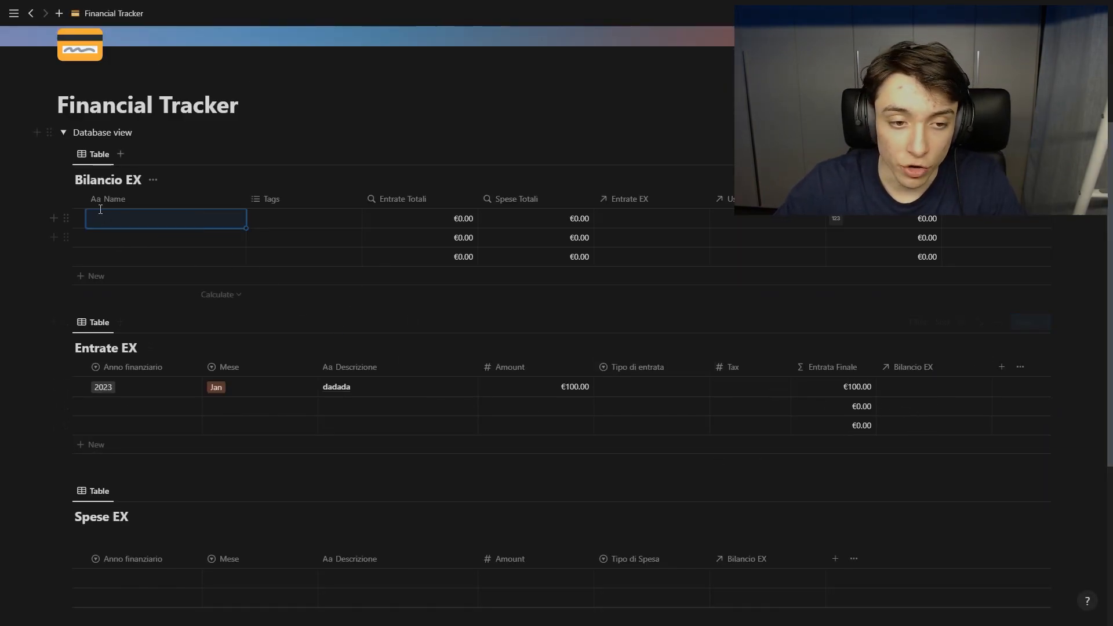
Step: Name the three rows of Bilancio EX 2023, 2024 and 2025
{"action": "key", "text": "Return"}
{"action": "type", "text": "2024"}
{"action": "key", "text": "Return"}
{"action": "type", "text": "2025"}
{"action": "key", "text": "Return"}
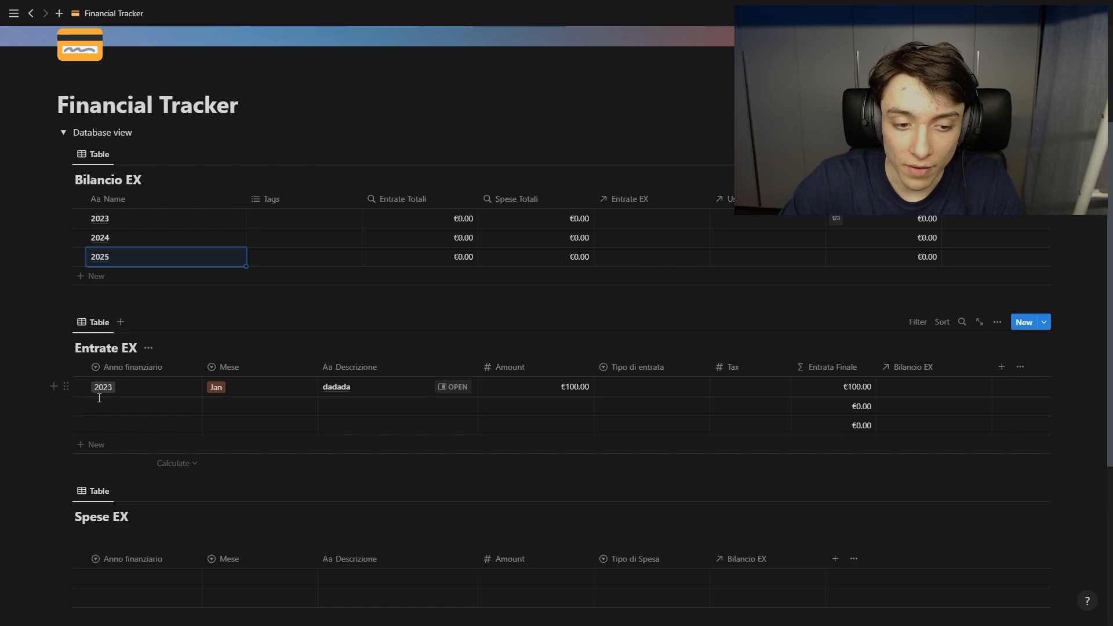
Step: Link the first Entrate EX row to the 2023 page in its Bilancio EX relation
{"action": "left_click", "coordinate": [915, 387]}
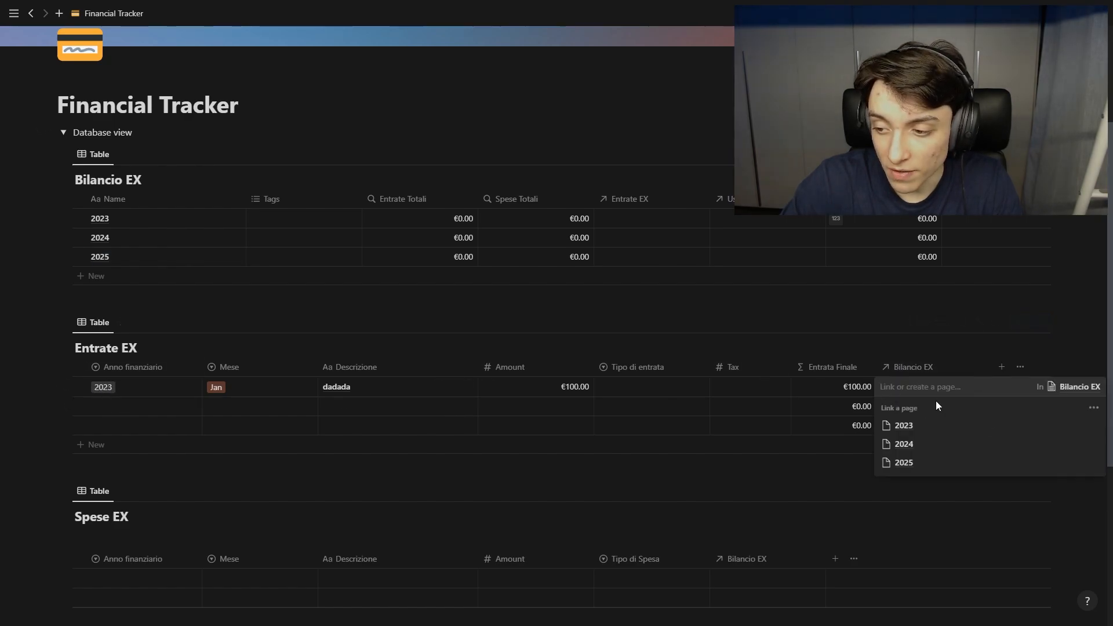
{"action": "left_click", "coordinate": [909, 428]}
{"action": "key", "text": "Escape"}
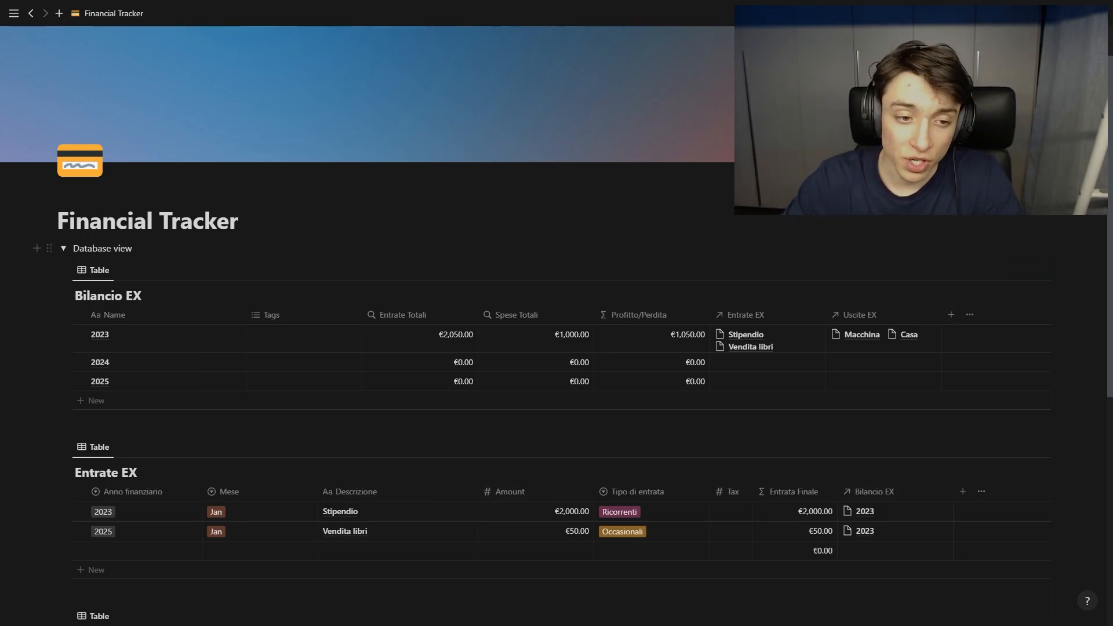
Step: Paste Bilancio EX as a linked view under the Riassunto annuale heading and add an Entrate Mensili heading above the linked Entrate EX table
{"action": "left_click", "coordinate": [63, 248]}
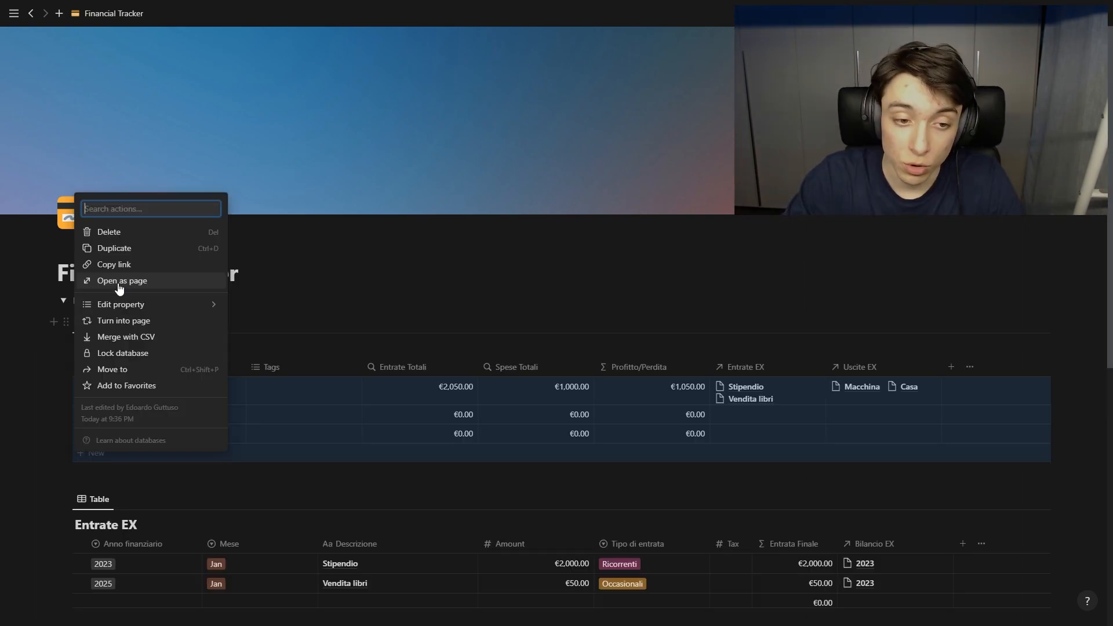
{"action": "left_click", "coordinate": [87, 259]}
{"action": "left_click", "coordinate": [64, 301]}
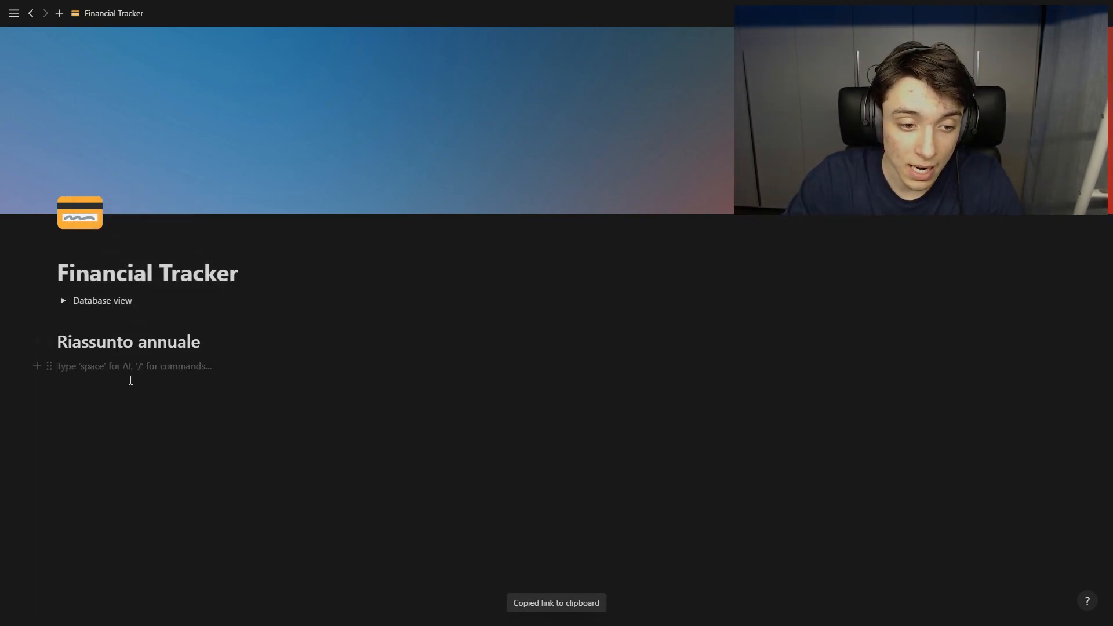
{"action": "key", "text": "ctrl+v"}
{"action": "left_click", "coordinate": [626, 393]}
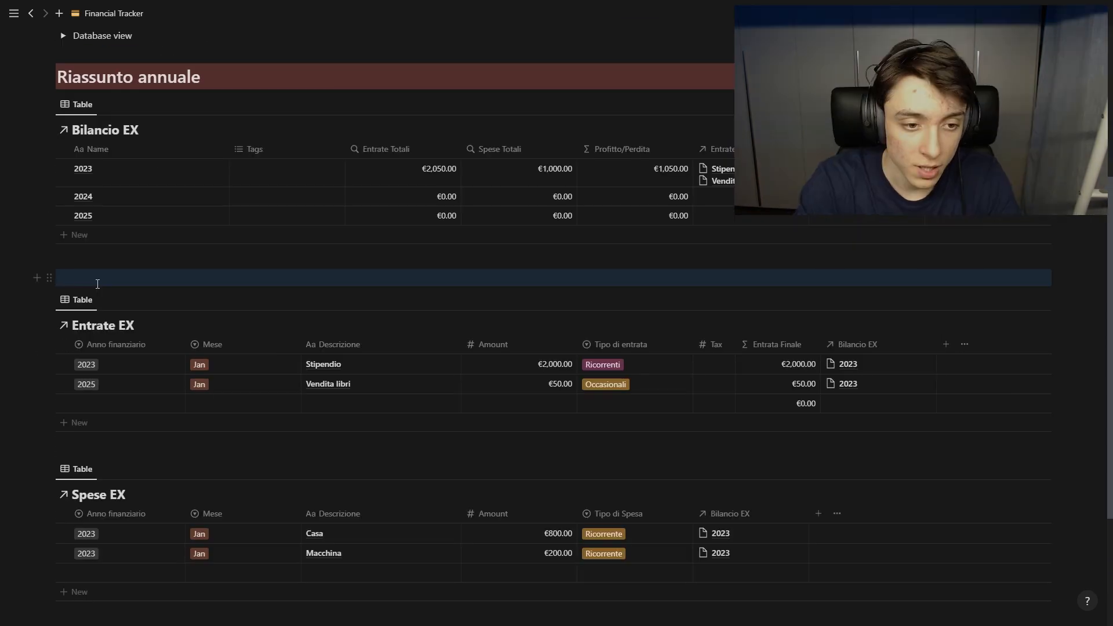
{"action": "type", "text": "e Mensili"}
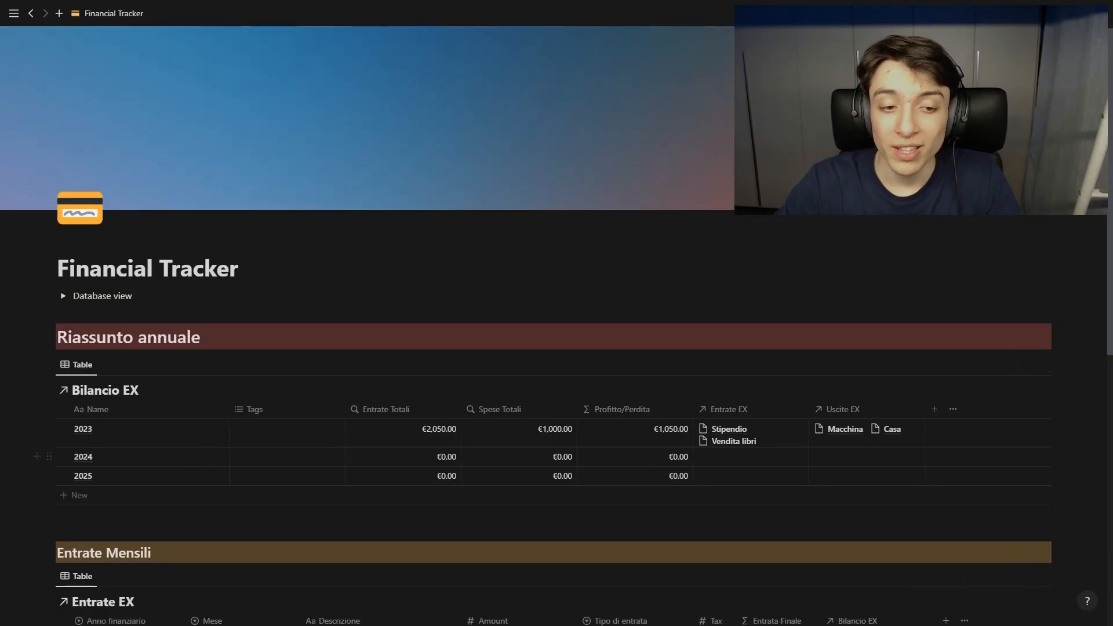
Step: Add an advanced filter to the Entrate EX view under Entrate Mensili where Anno finanziario is 2023
{"action": "scroll", "coordinate": [554, 325], "scroll_direction": "down", "scroll_amount": 7}
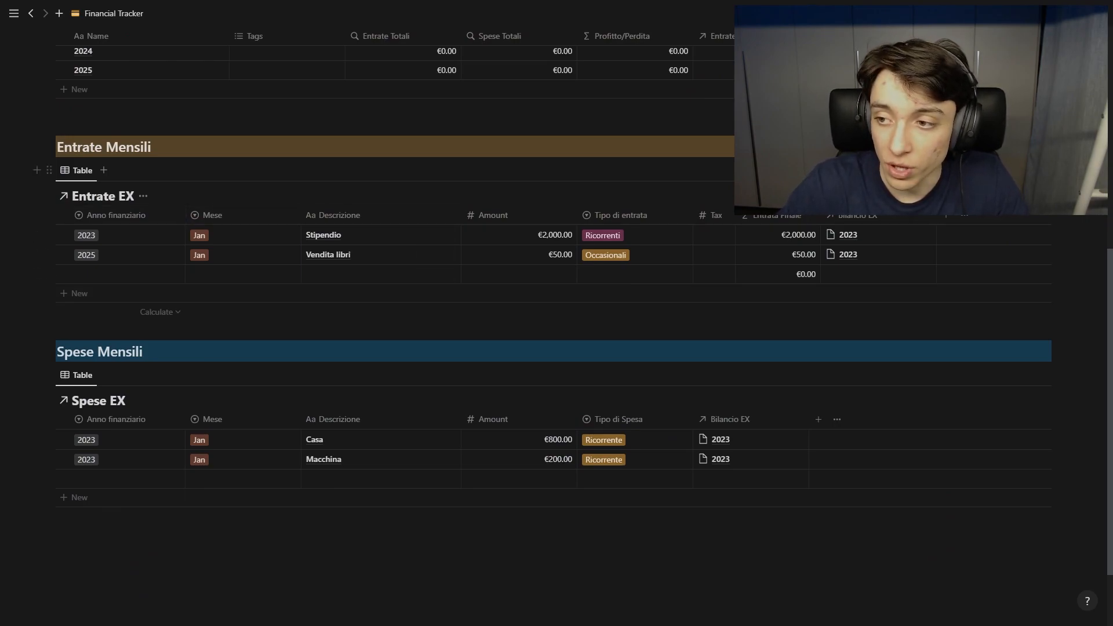
{"action": "left_click", "coordinate": [918, 171]}
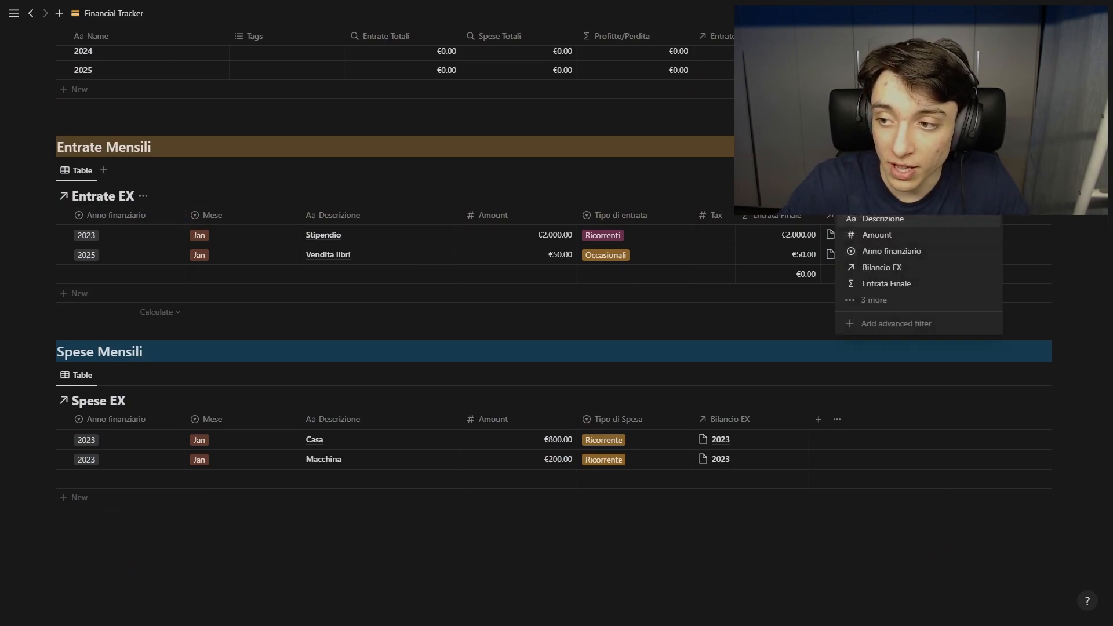
{"action": "left_click", "coordinate": [885, 328]}
{"action": "left_click", "coordinate": [94, 244]}
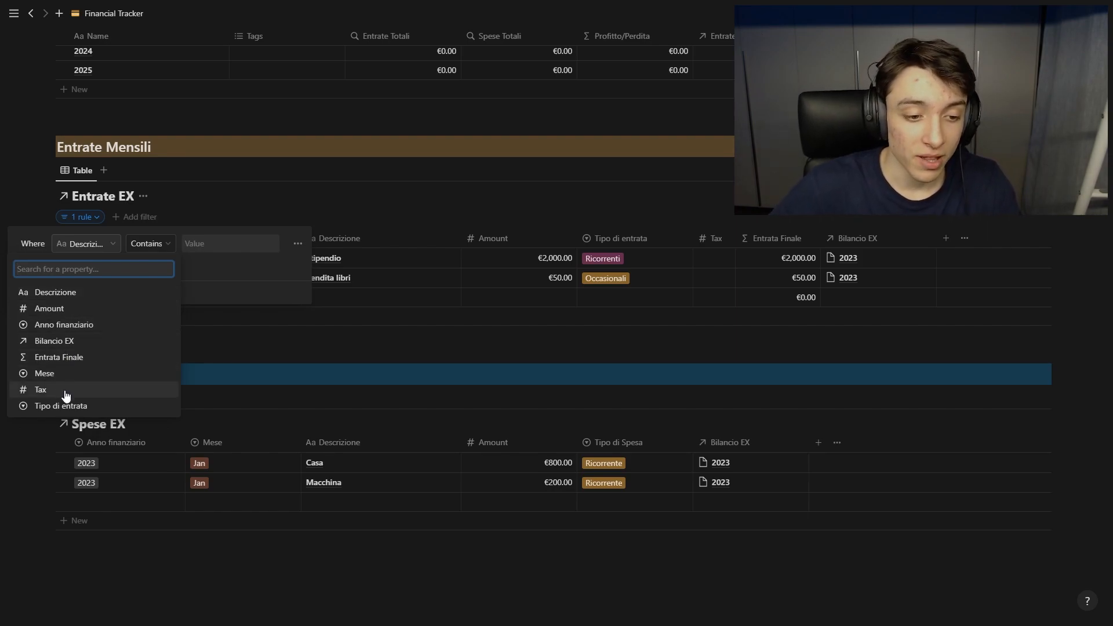
{"action": "left_click", "coordinate": [74, 326]}
{"action": "left_click", "coordinate": [197, 249]}
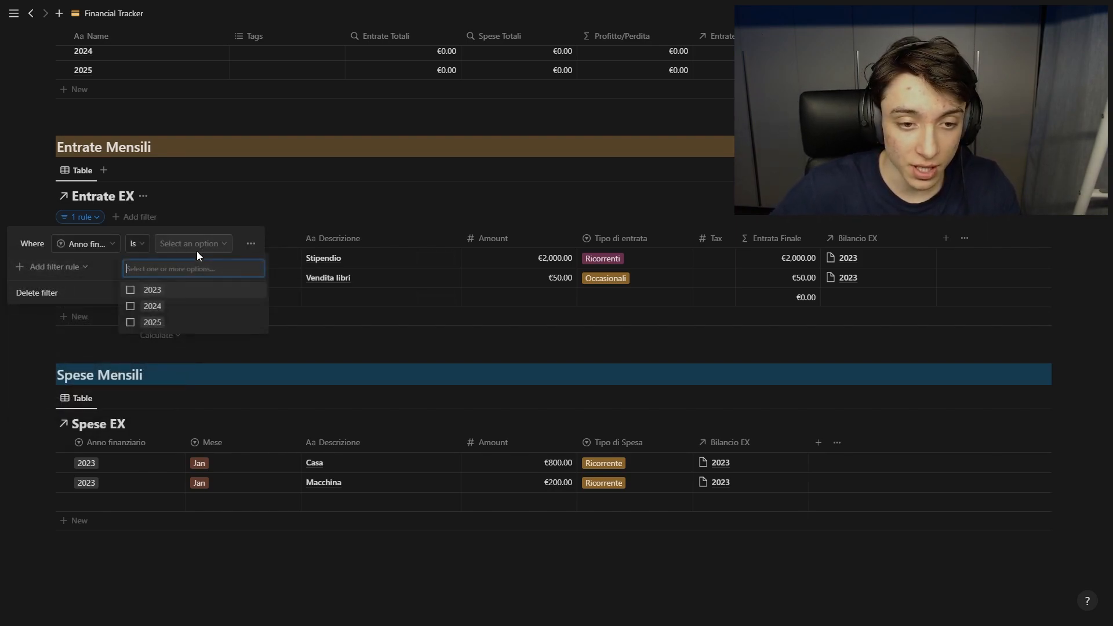
{"action": "left_click", "coordinate": [149, 290]}
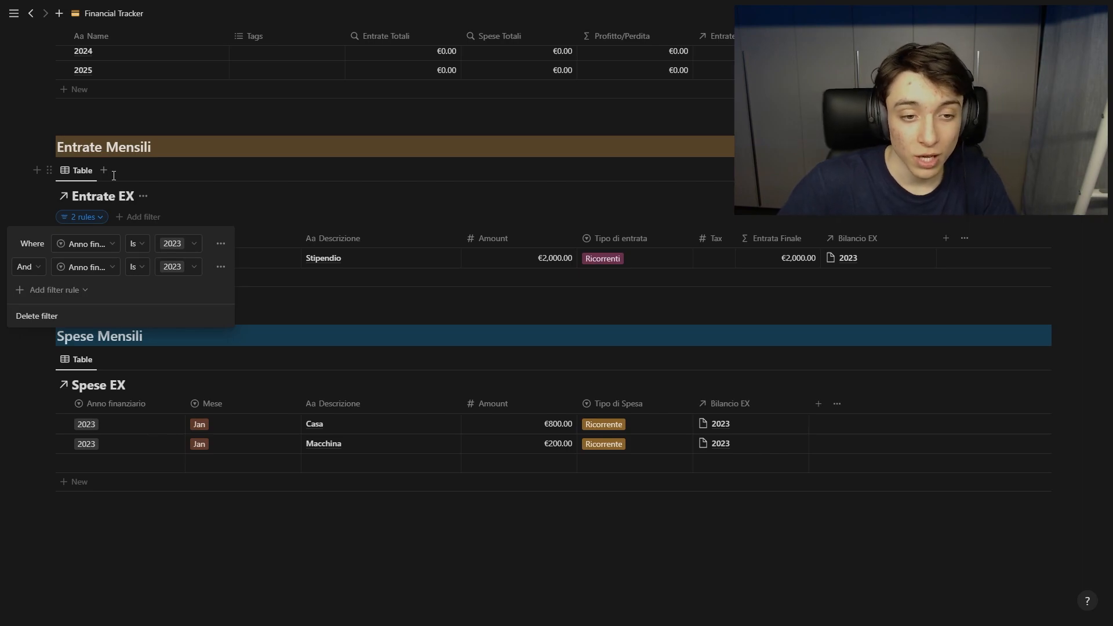
Step: Set the second rule of the Entrate EX filter to Mese is Jan
{"action": "left_click", "coordinate": [52, 290]}
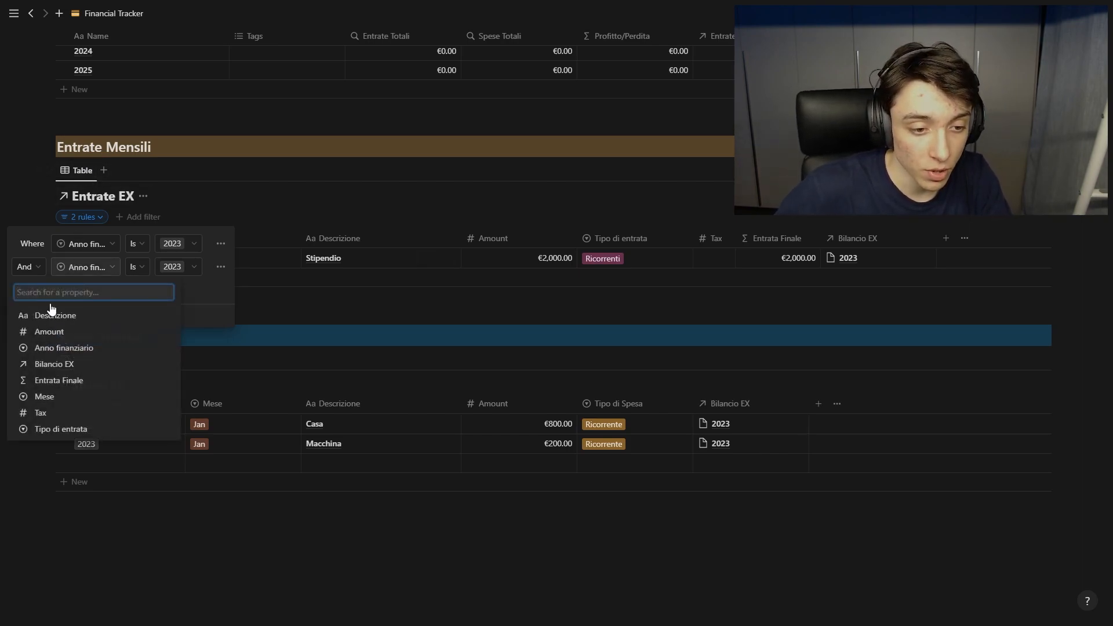
{"action": "left_click", "coordinate": [45, 398]}
{"action": "left_click", "coordinate": [171, 268]}
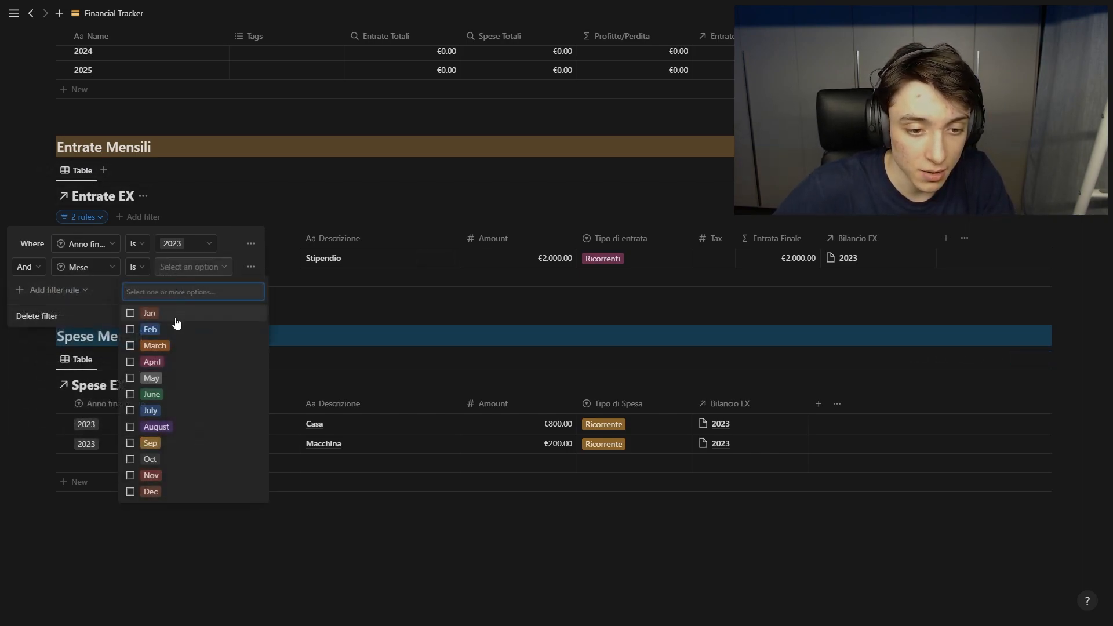
{"action": "left_click", "coordinate": [149, 313]}
{"action": "left_click", "coordinate": [318, 308]}
Step: Add a third rule to the Entrate EX filter where Bilancio EX contains 2023
{"action": "left_click", "coordinate": [52, 290]}
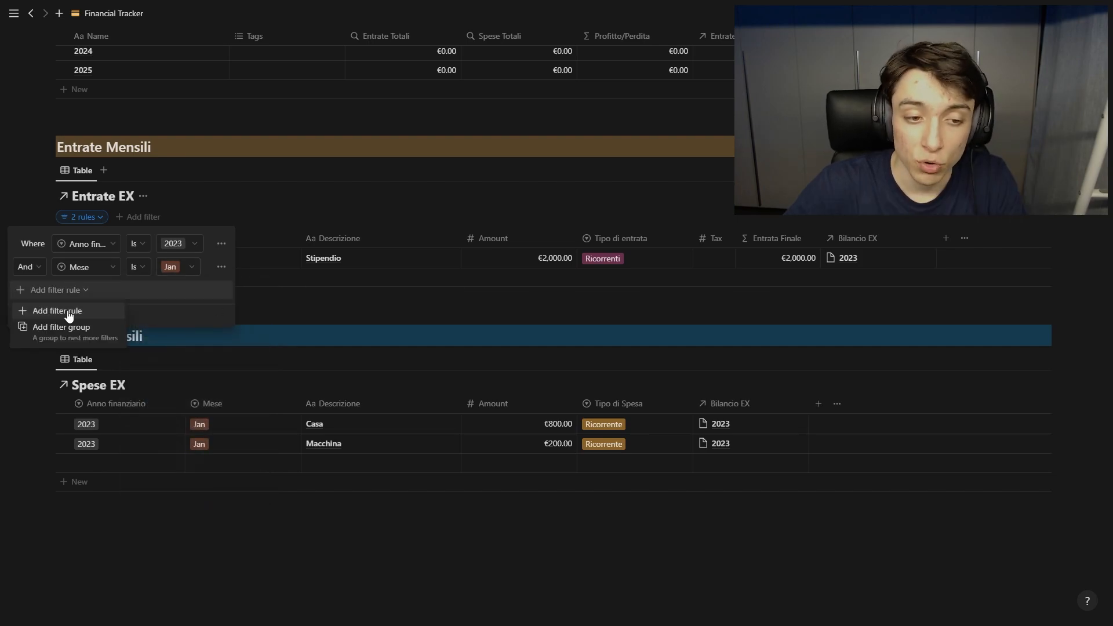
{"action": "left_click", "coordinate": [58, 311]}
{"action": "left_click", "coordinate": [103, 291]}
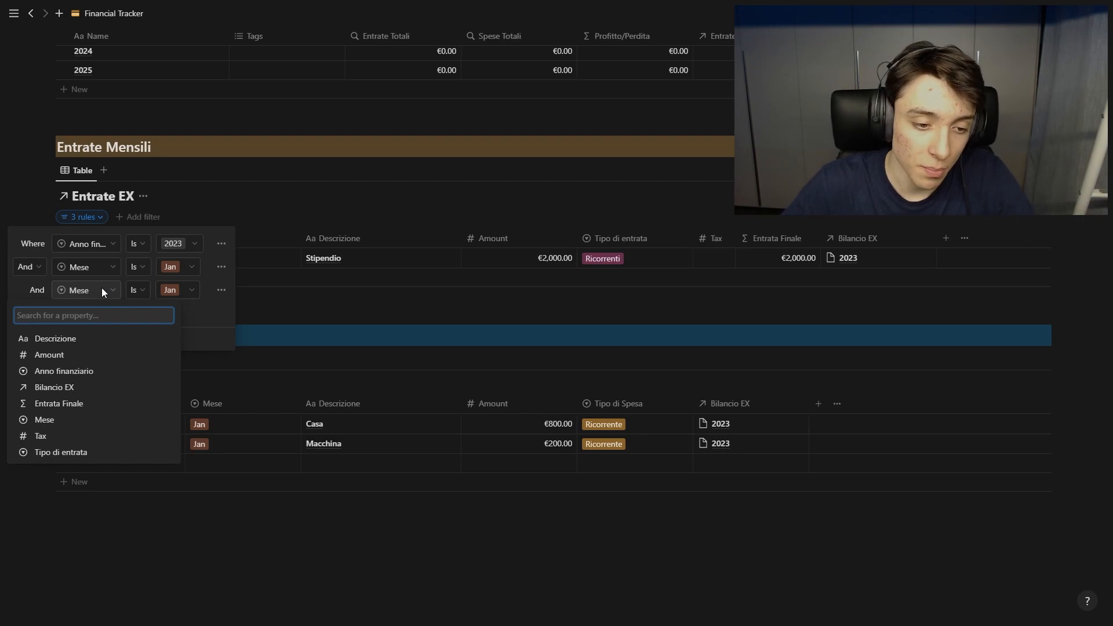
{"action": "left_click", "coordinate": [70, 387]}
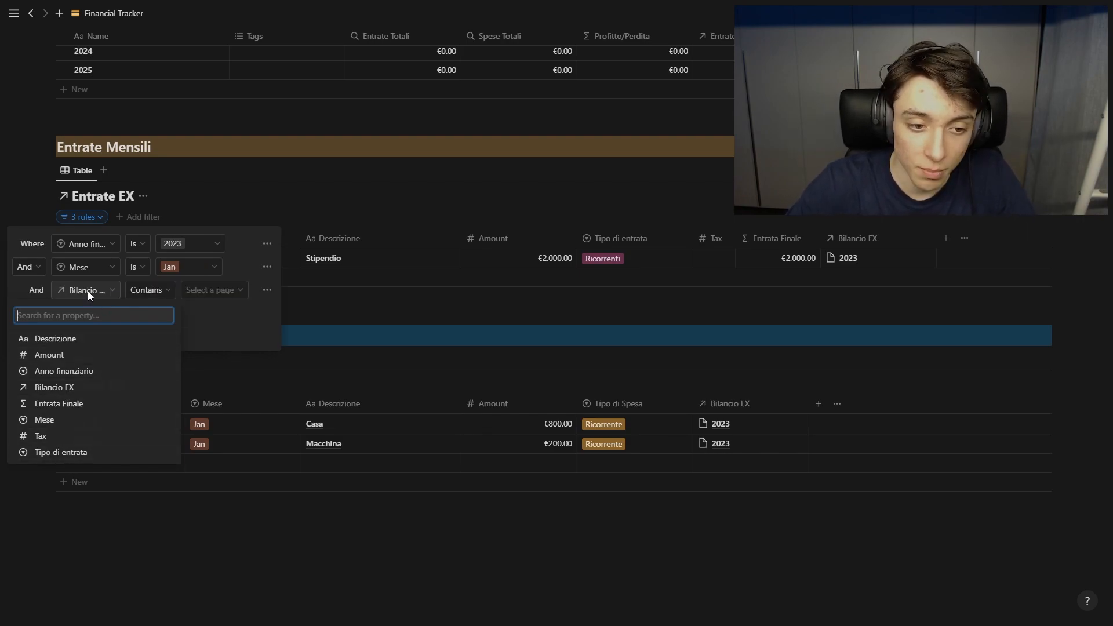
{"action": "left_click", "coordinate": [205, 292]}
{"action": "left_click", "coordinate": [183, 341]}
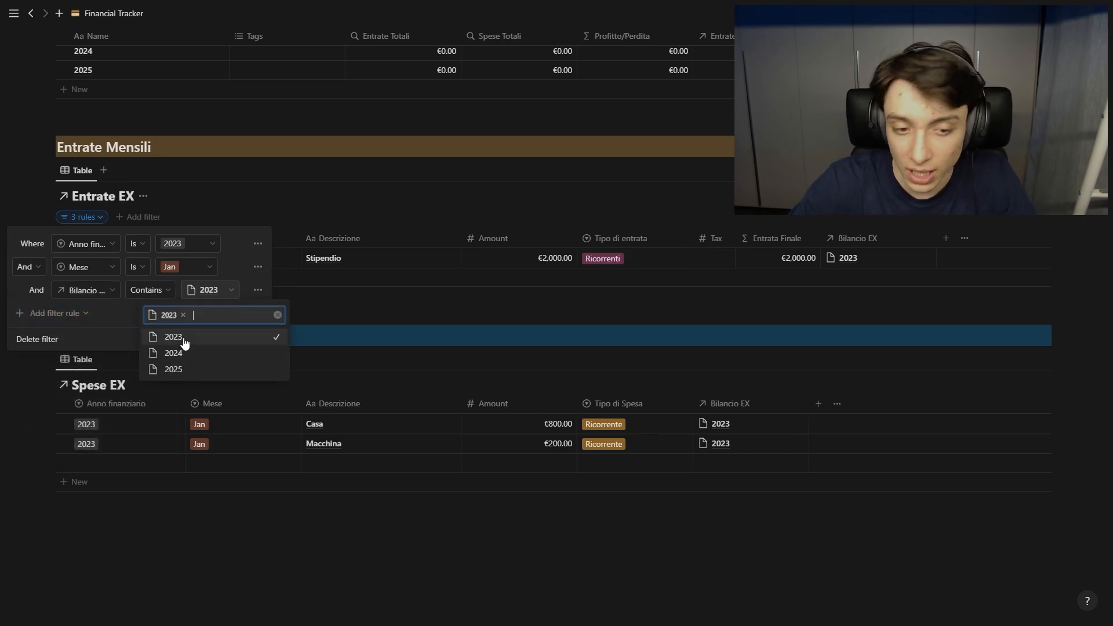
{"action": "left_click", "coordinate": [323, 308]}
Step: Filter the Spese EX view under Spese Mensili by Anno finanziario 2023 and Mese Jan, and add a third rule
{"action": "left_click", "coordinate": [919, 361]}
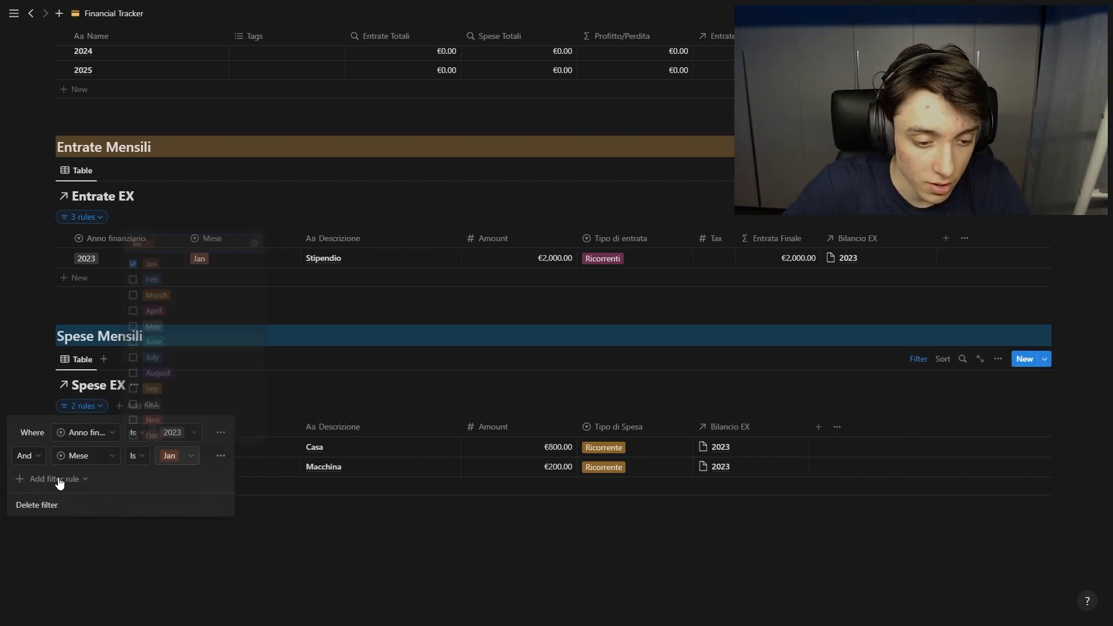
{"action": "left_click", "coordinate": [51, 479]}
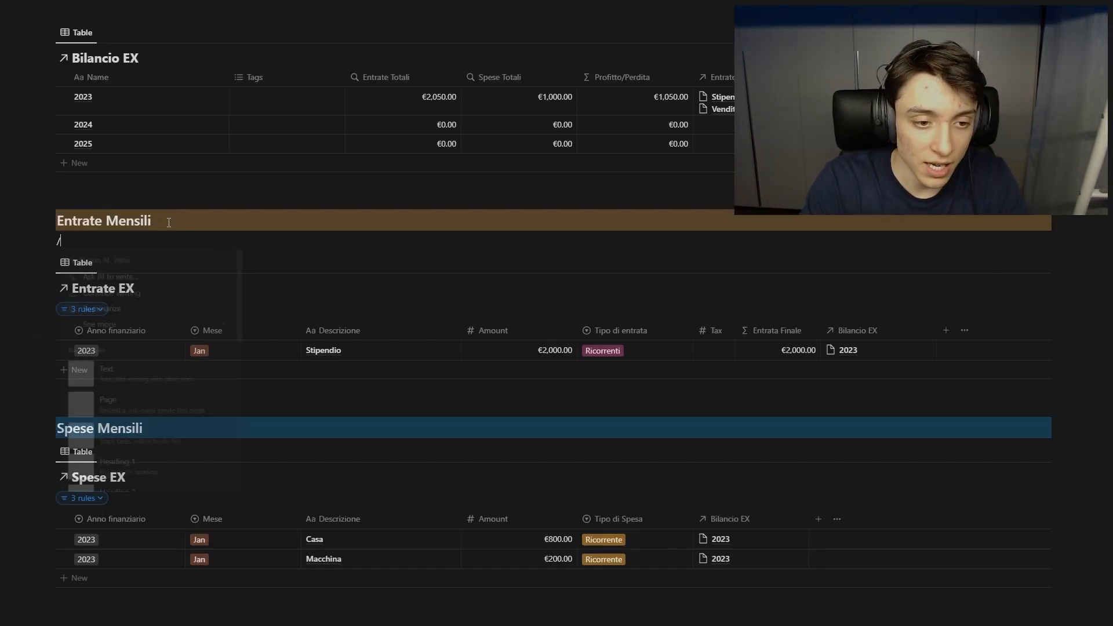
Step: Add the lines "Queste sono le entrate mensili" and "Queste sono le uscite mensili" under the Entrate Mensili and Spese Mensili headings
{"action": "left_click", "coordinate": [169, 222]}
{"action": "key", "text": "Return"}
{"action": "type", "text": "/"}
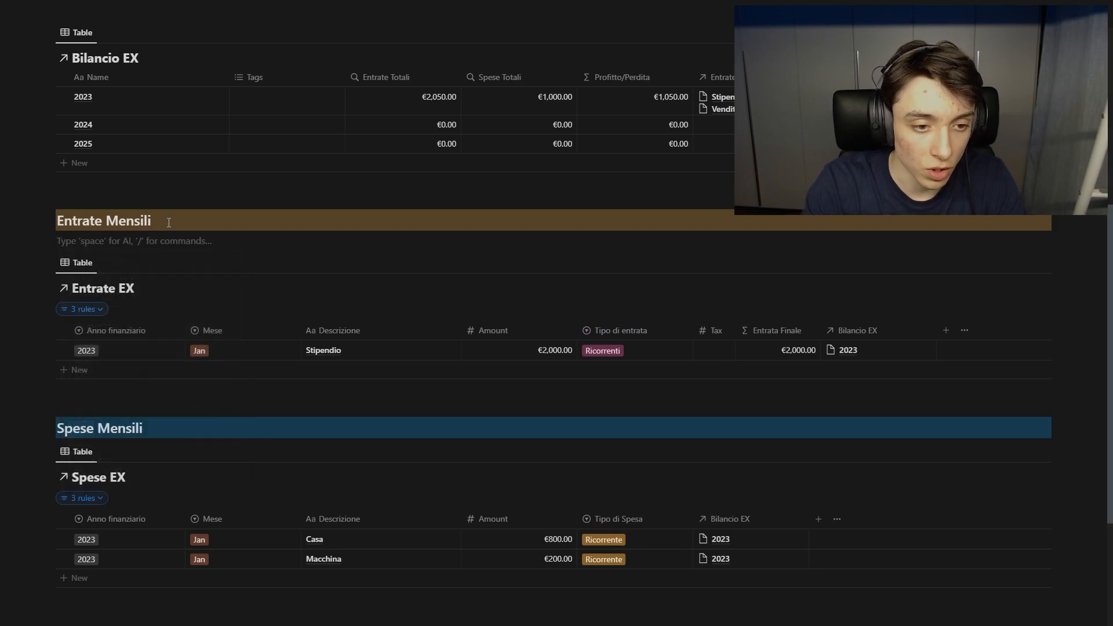
Step: Create two toggle lists named Generatore Entrate and Generatore Uscite below the Spese EX table
{"action": "scroll", "coordinate": [171, 524], "scroll_direction": "down", "scroll_amount": 2}
{"action": "left_click", "coordinate": [177, 519]}
{"action": "type", "text": "/"}
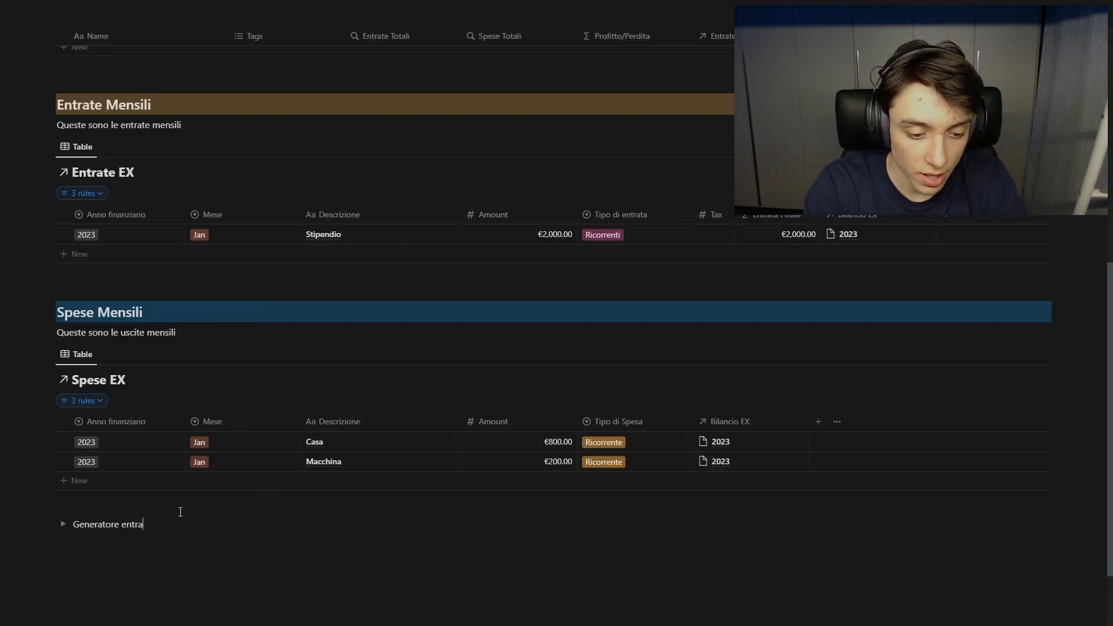
{"action": "key", "text": "Return"}
{"action": "type", "text": "Generatore Uscite"}
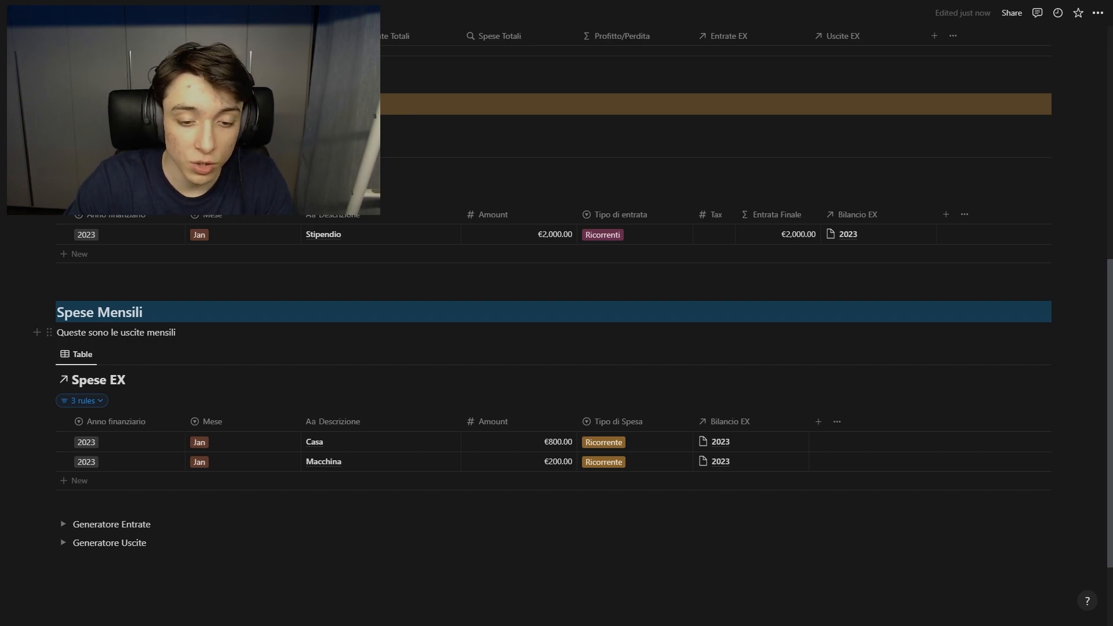
Step: Move the Generatore Entrate toggle beside the Entrate Mensili content and Generatore Uscite beside the Spese Mensili content as second columns
{"action": "left_click_drag", "start_coordinate": [77, 510], "coordinate": [1040, 128]}
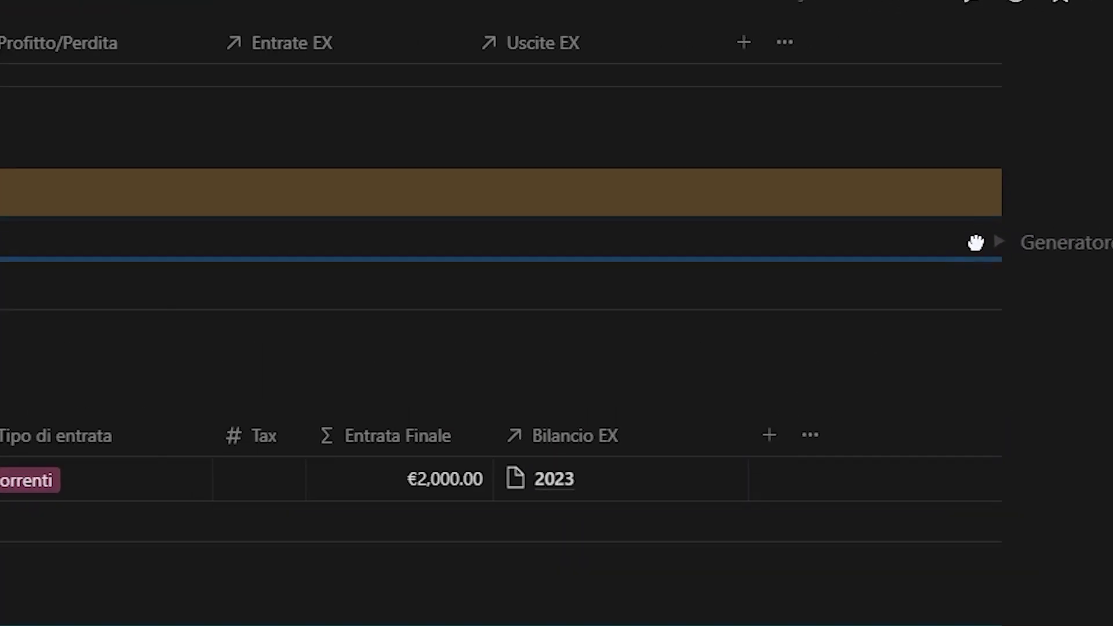
{"action": "left_click_drag", "start_coordinate": [975, 242], "coordinate": [1009, 239]}
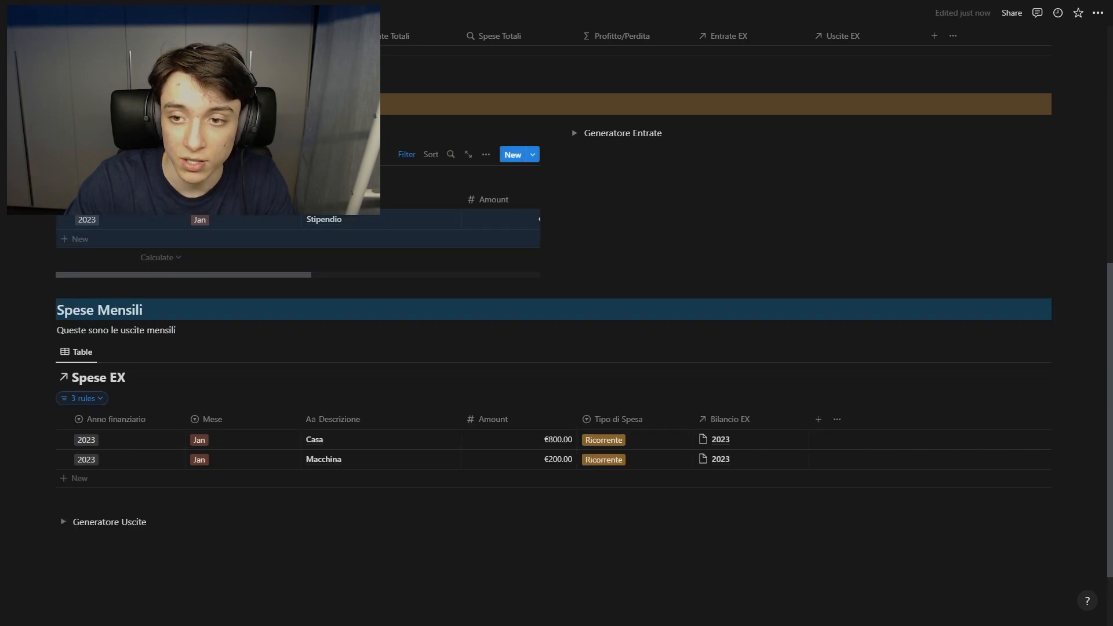
{"action": "left_click_drag", "start_coordinate": [50, 521], "coordinate": [1019, 331]}
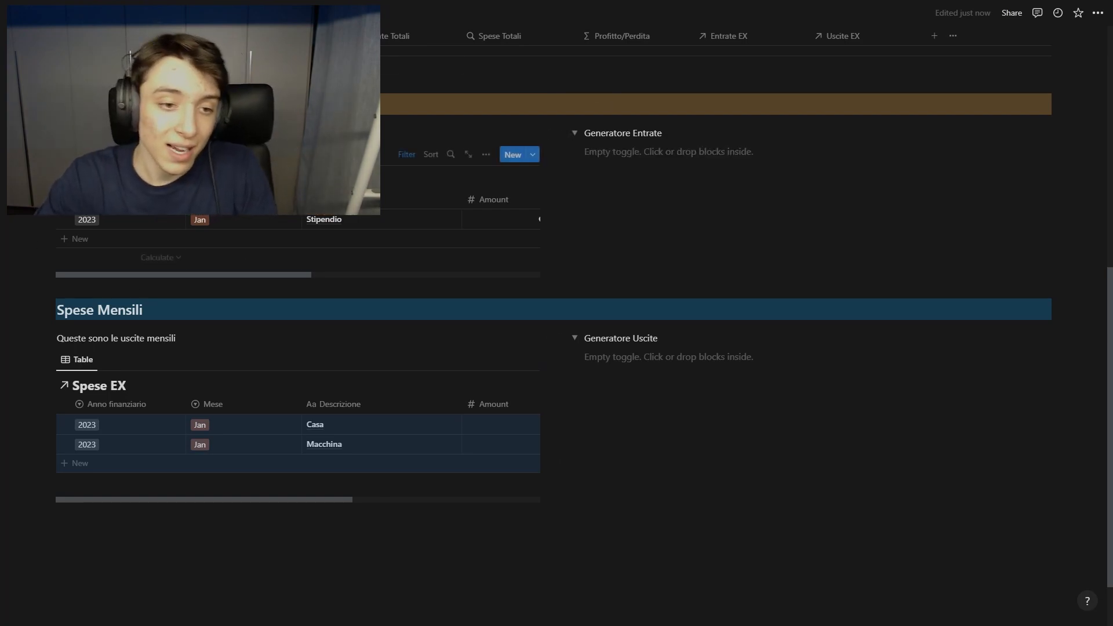
Step: Narrow the columns of the Entrate EX view under Entrate Mensili and hide its Entrata Finale and Bilancio EX properties
{"action": "left_click_drag", "start_coordinate": [186, 200], "coordinate": [127, 200]}
{"action": "left_click_drag", "start_coordinate": [243, 200], "coordinate": [186, 200]}
{"action": "left_click_drag", "start_coordinate": [345, 200], "coordinate": [244, 200]}
{"action": "left_click_drag", "start_coordinate": [360, 200], "coordinate": [302, 200]}
{"action": "left_click_drag", "start_coordinate": [417, 200], "coordinate": [371, 200]}
{"action": "left_click", "coordinate": [453, 200]}
{"action": "left_click", "coordinate": [461, 341]}
{"action": "left_click", "coordinate": [452, 200]}
{"action": "left_click", "coordinate": [458, 340]}
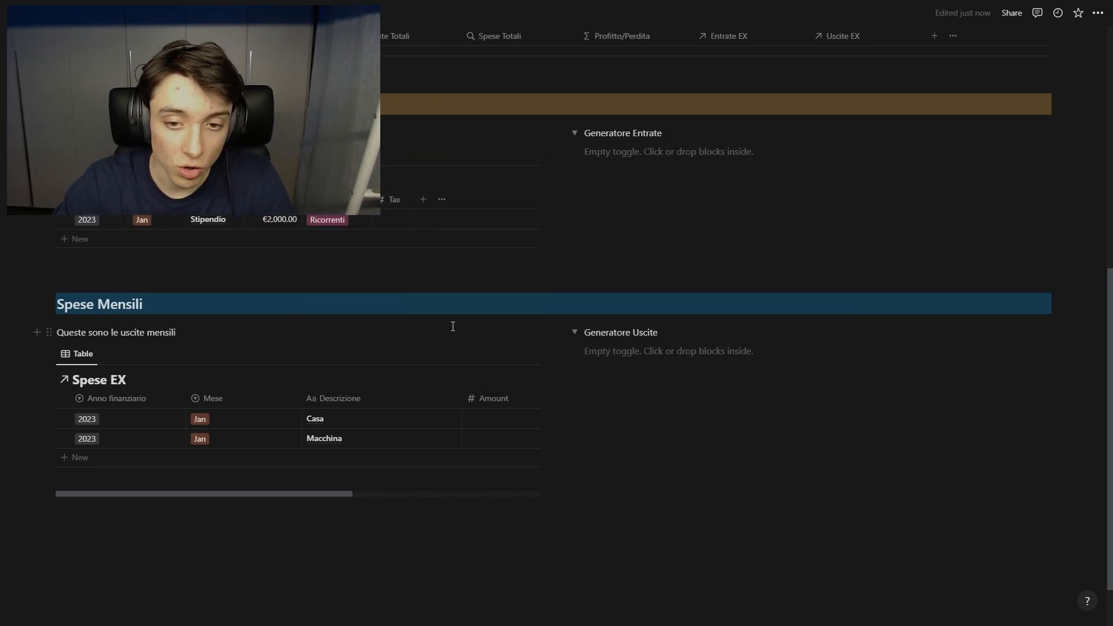
Step: Narrow the columns of the Spese EX view under Spese Mensili and hide its Bilancio EX property
{"action": "left_click_drag", "start_coordinate": [186, 399], "coordinate": [128, 399]}
{"action": "left_click_drag", "start_coordinate": [244, 399], "coordinate": [185, 399]}
{"action": "left_click_drag", "start_coordinate": [346, 399], "coordinate": [285, 399]}
{"action": "left_click_drag", "start_coordinate": [401, 399], "coordinate": [343, 399]}
{"action": "left_click_drag", "start_coordinate": [458, 400], "coordinate": [443, 400]}
{"action": "left_click", "coordinate": [470, 399]}
{"action": "left_click", "coordinate": [476, 539]}
Step: Insert a linked Entrate EX view inside the Generatore Entrate toggle and a linked Spese EX view inside Generatore Uscite
{"action": "left_click", "coordinate": [664, 149]}
{"action": "type", "text": "/"}
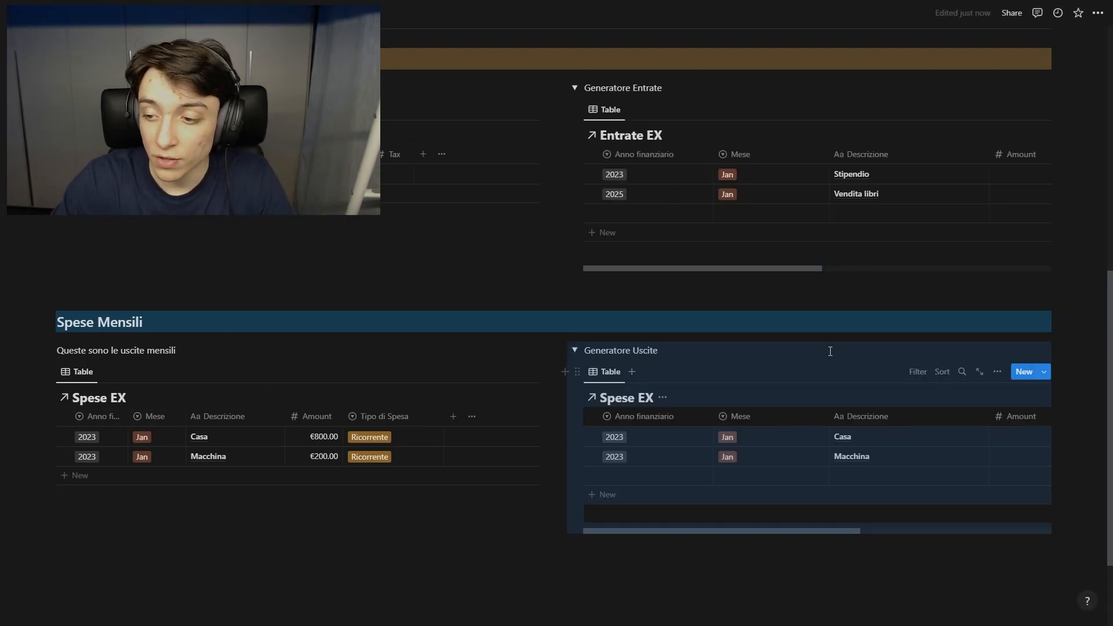
Step: Filter the Entrate EX view in Generatore Entrate to rows where Anno finanziario is empty
{"action": "scroll", "coordinate": [890, 350], "scroll_direction": "up", "scroll_amount": 1}
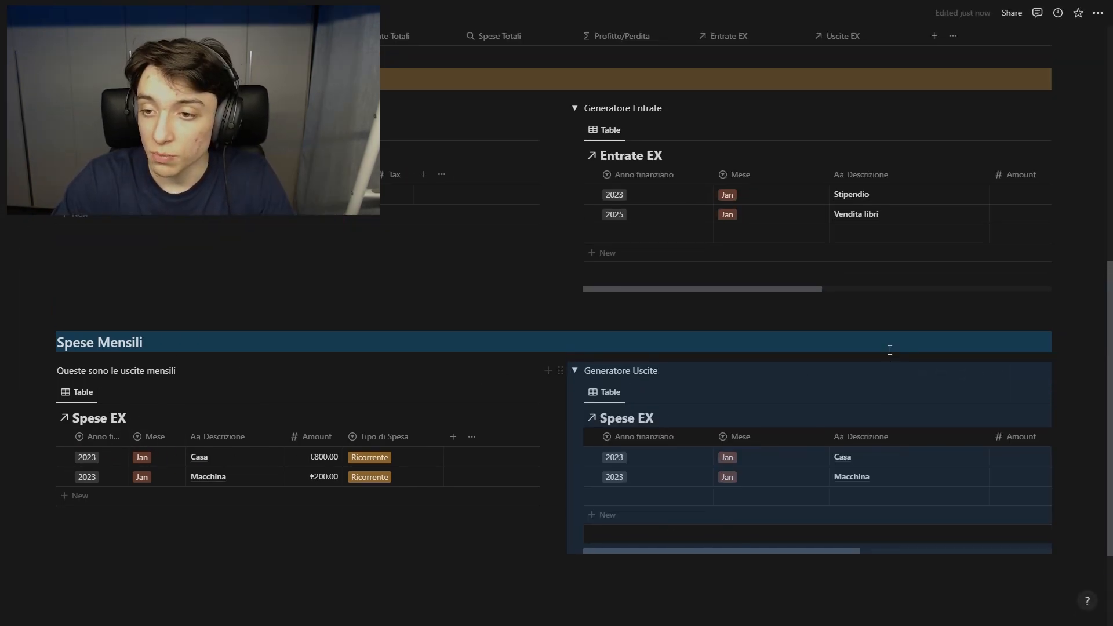
{"action": "scroll", "coordinate": [890, 350], "scroll_direction": "up", "scroll_amount": 2}
{"action": "left_click", "coordinate": [916, 226]}
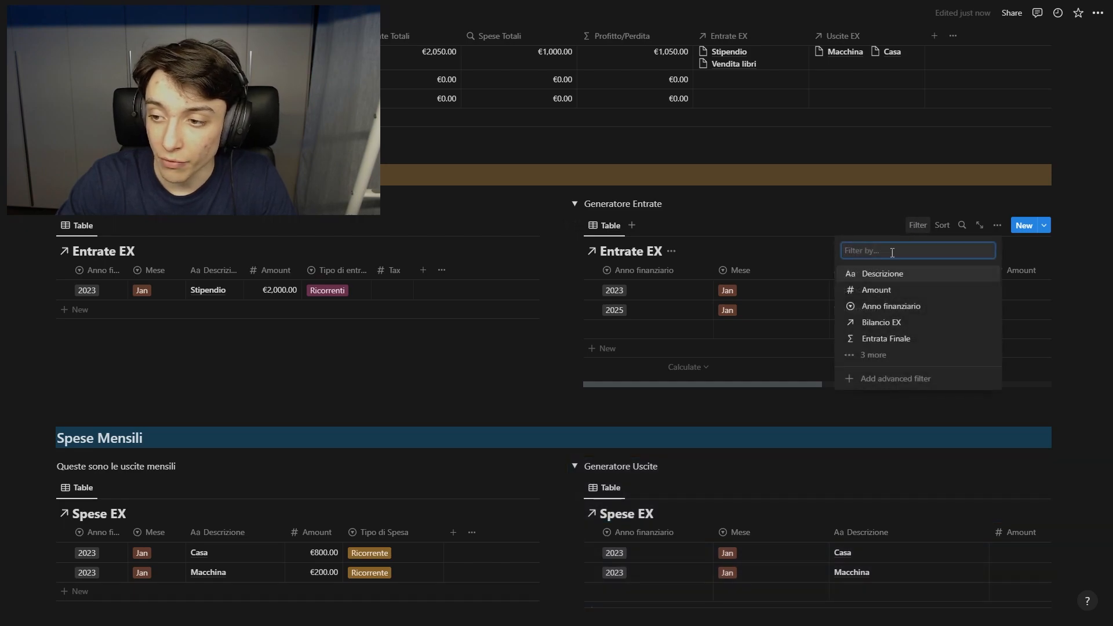
{"action": "left_click", "coordinate": [887, 280]}
{"action": "left_click", "coordinate": [534, 299]}
{"action": "left_click", "coordinate": [472, 376]}
{"action": "left_click", "coordinate": [607, 298]}
{"action": "left_click", "coordinate": [610, 352]}
Step: Add two more rules to the Generatore Entrate filter: Mese is empty and Bilancio EX is empty
{"action": "left_click", "coordinate": [557, 322]}
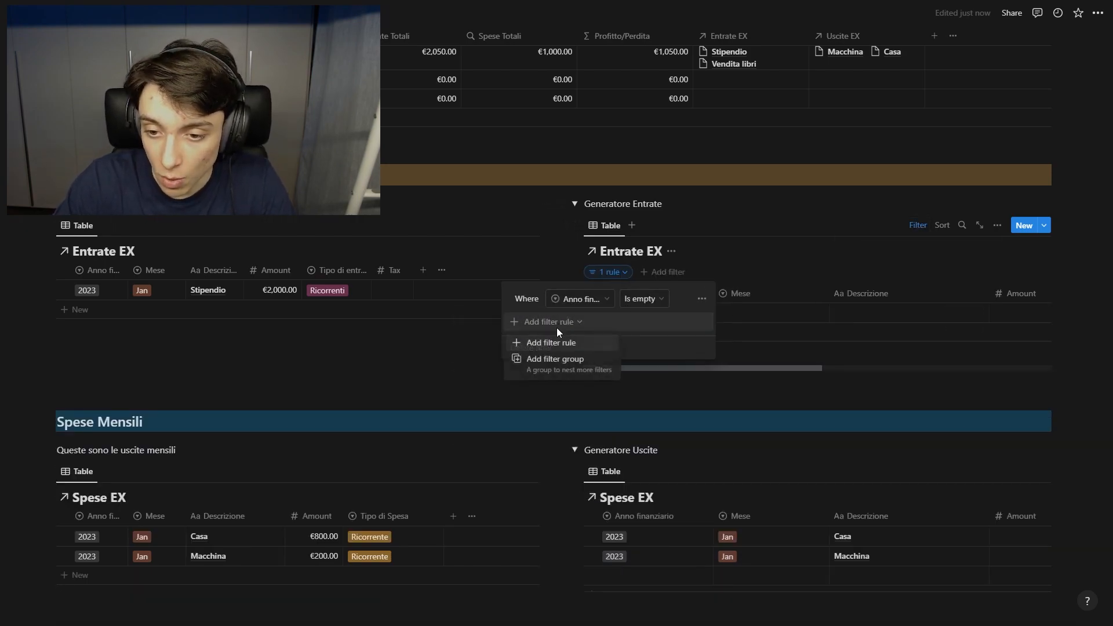
{"action": "left_click", "coordinate": [545, 341]}
{"action": "left_click", "coordinate": [530, 452]}
{"action": "left_click", "coordinate": [554, 345]}
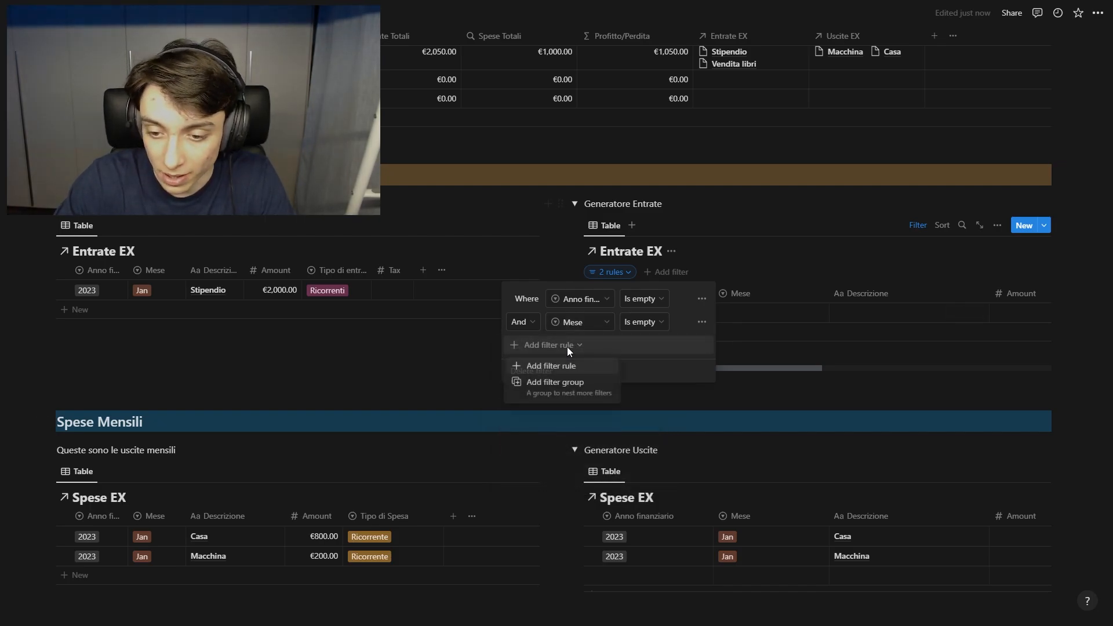
{"action": "left_click", "coordinate": [557, 366]}
{"action": "left_click", "coordinate": [557, 442]}
{"action": "left_click", "coordinate": [611, 345]}
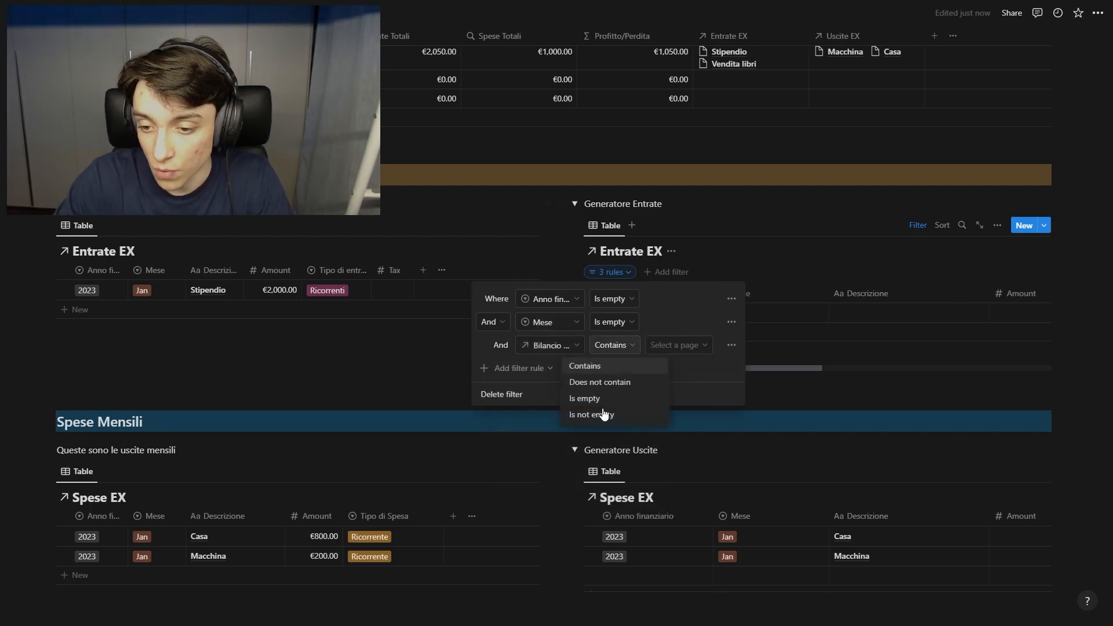
{"action": "left_click", "coordinate": [606, 415]}
Step: Filter the Spese EX view in Generatore Uscite with three advanced rules for empty Anno finanziario, Mese and Bilancio EX
{"action": "left_click", "coordinate": [918, 471]}
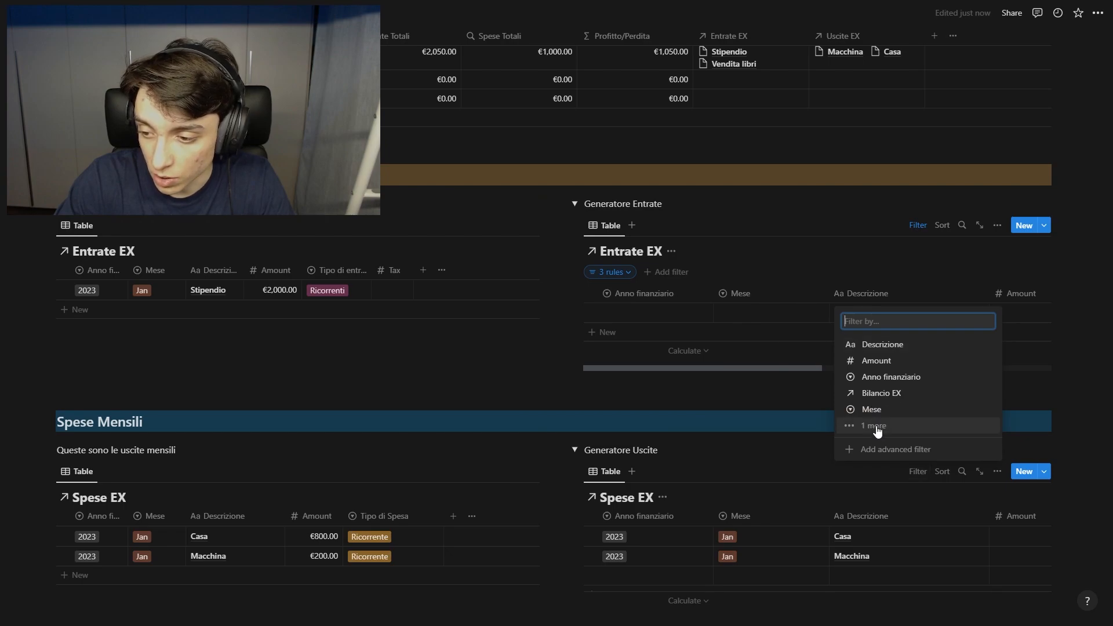
{"action": "left_click", "coordinate": [858, 449]}
{"action": "left_click", "coordinate": [547, 568]}
{"action": "left_click", "coordinate": [580, 448]}
{"action": "left_click", "coordinate": [538, 562]}
{"action": "left_click", "coordinate": [547, 471]}
{"action": "left_click", "coordinate": [580, 447]}
{"action": "left_click", "coordinate": [544, 578]}
{"action": "left_click", "coordinate": [643, 348]}
Step: Hide the Anno finanziario, Mese and Bilancio EX properties in the Entrate EX view of Generatore Entrate
{"action": "left_click", "coordinate": [643, 294]}
{"action": "left_click", "coordinate": [640, 434]}
{"action": "left_click", "coordinate": [621, 293]}
{"action": "left_click", "coordinate": [641, 434]}
{"action": "left_click", "coordinate": [980, 294]}
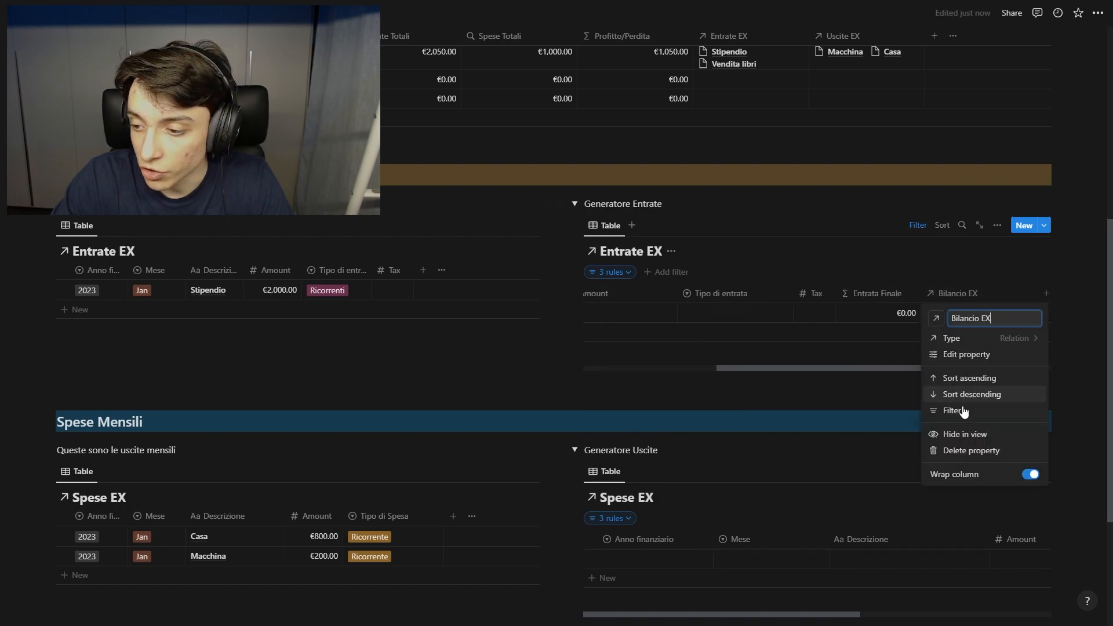
{"action": "left_click", "coordinate": [964, 434]}
{"action": "scroll", "coordinate": [658, 427], "scroll_direction": "up", "scroll_amount": 1}
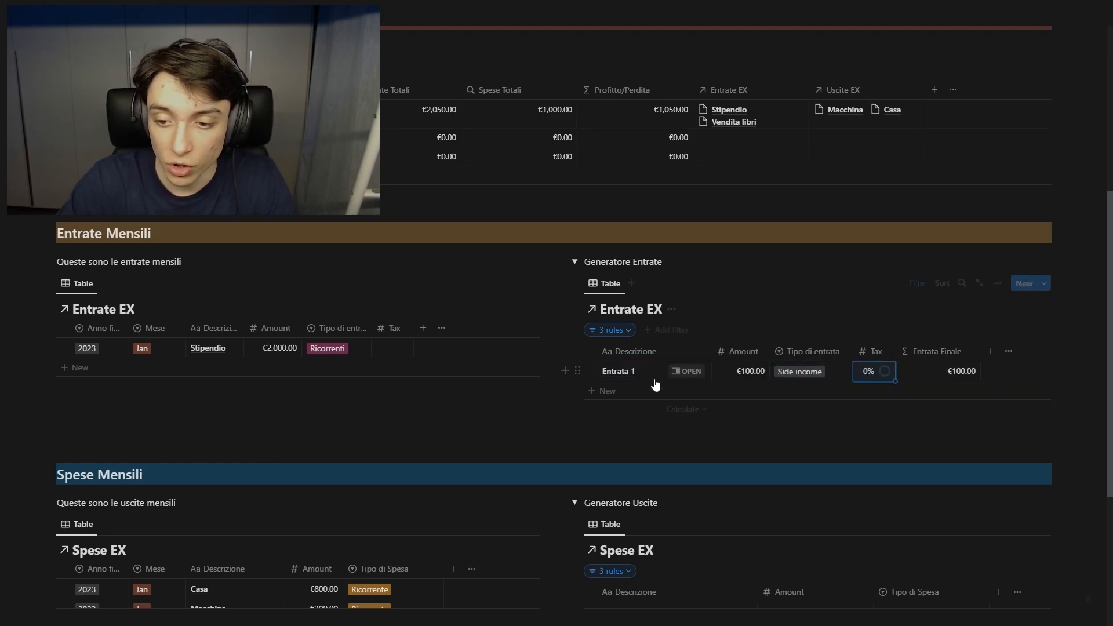
Step: Move the Entrata 1 row from Generatore Entrate into the monthly Entrate EX table, and try the example page's Recurring Income Generator
{"action": "left_click_drag", "start_coordinate": [577, 371], "coordinate": [174, 365]}
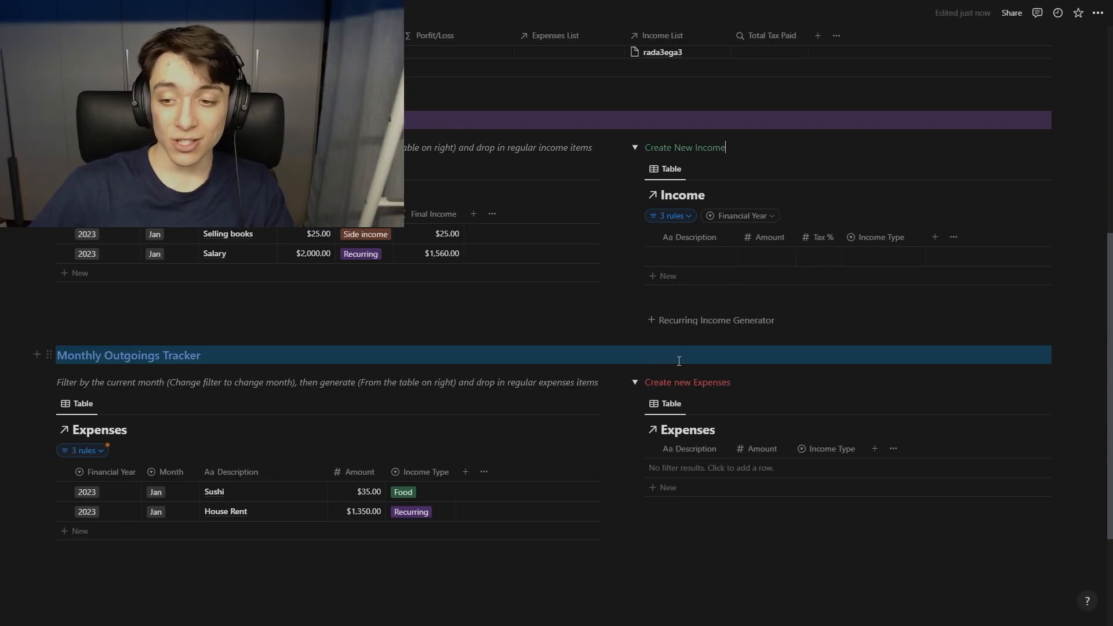
{"action": "left_click", "coordinate": [685, 321]}
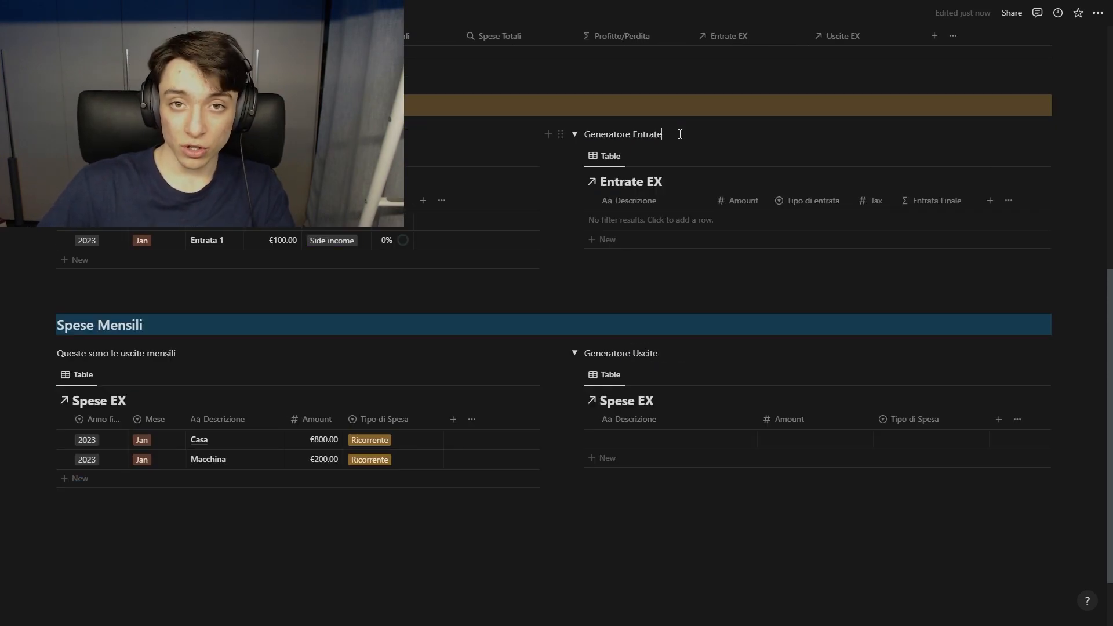
Step: Insert a template button inside the Generatore Entrate toggle, below its Entrate EX table
{"action": "key", "text": "Return"}
{"action": "left_click_drag", "start_coordinate": [577, 154], "coordinate": [594, 288]}
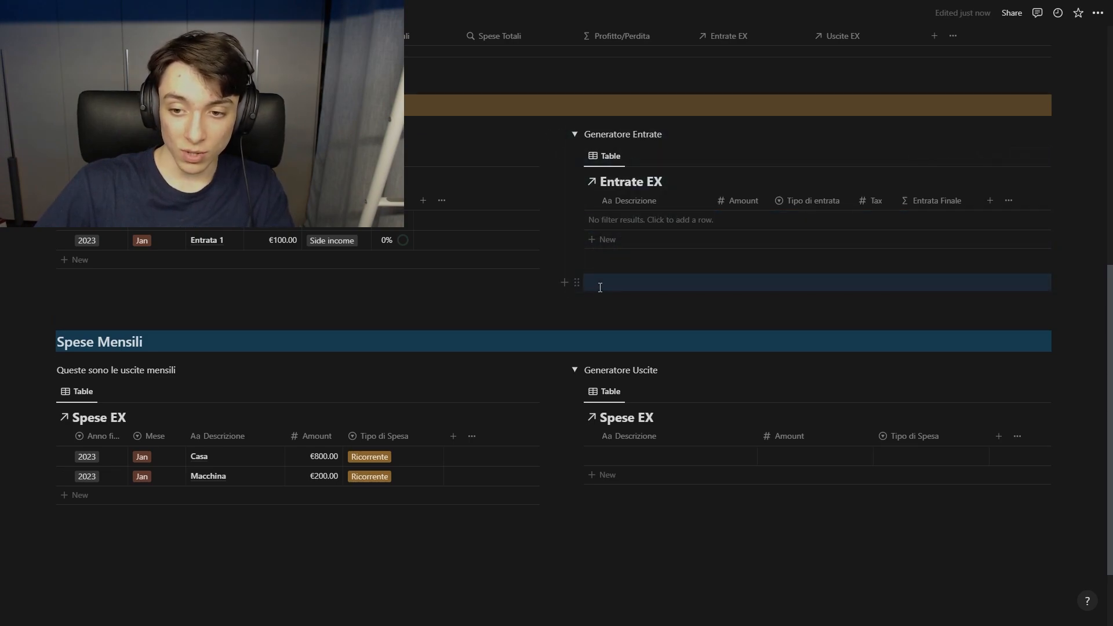
{"action": "type", "text": "/button"}
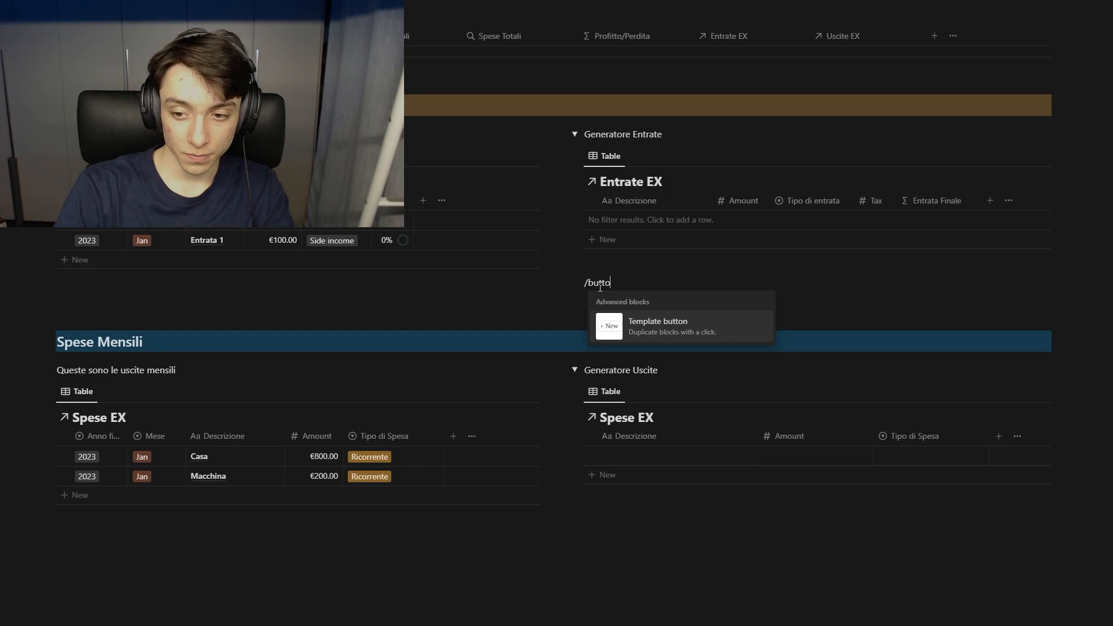
{"action": "left_click", "coordinate": [759, 322]}
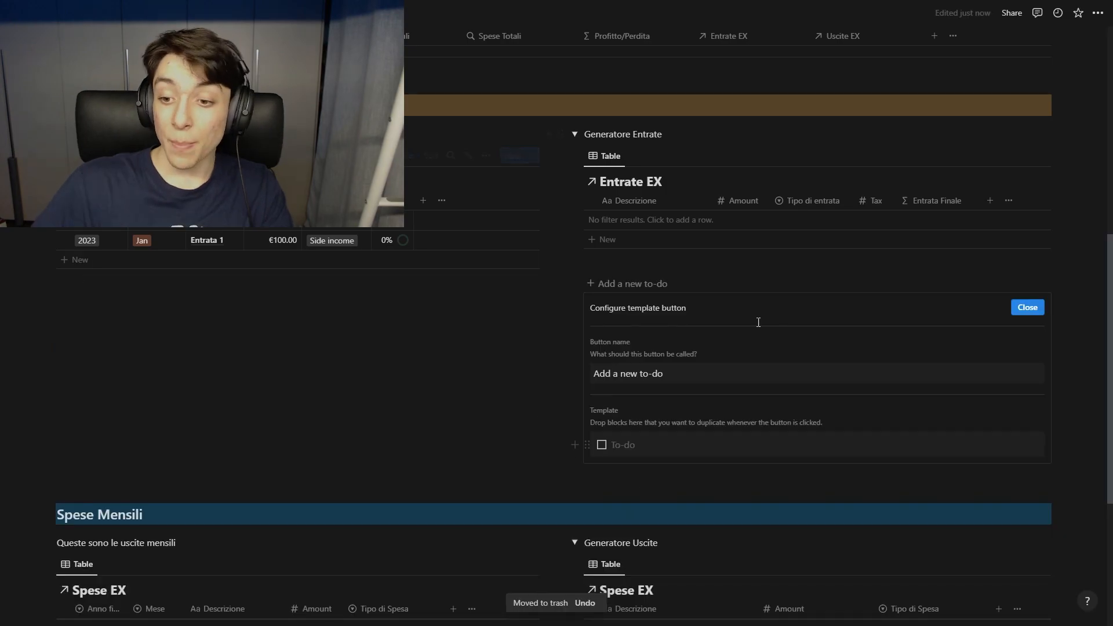
Step: Create a Ricorrenti entry Stipendio of €1,500 with 0% tax in Generatore Entrate and make it the template button's content, replacing the to-do
{"action": "left_click", "coordinate": [607, 238]}
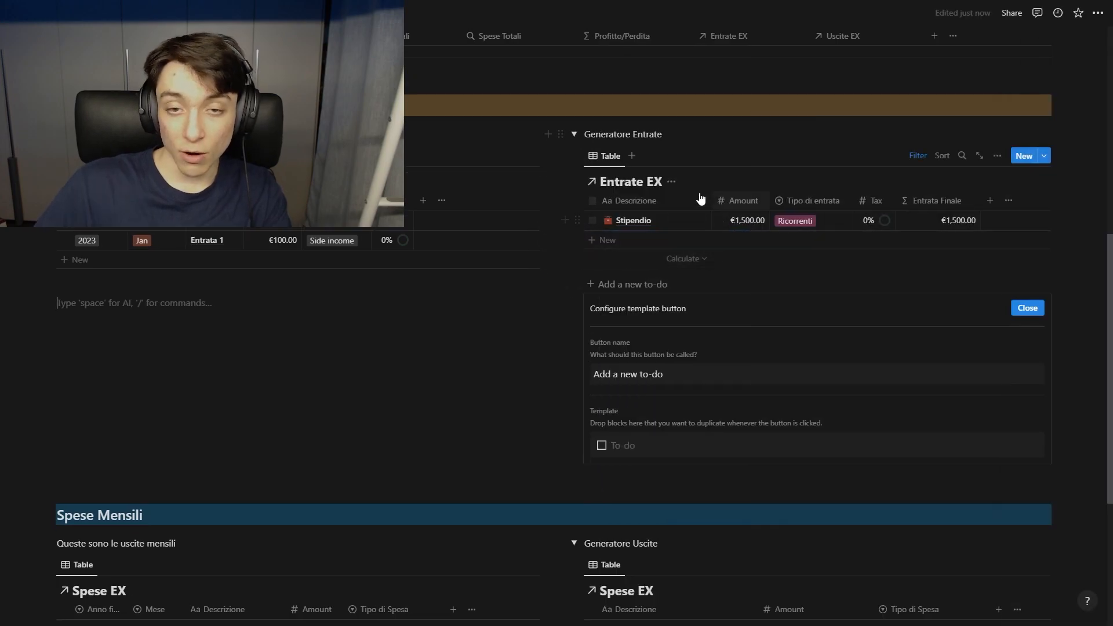
{"action": "left_click_drag", "start_coordinate": [591, 225], "coordinate": [611, 444]}
{"action": "left_click", "coordinate": [639, 464]}
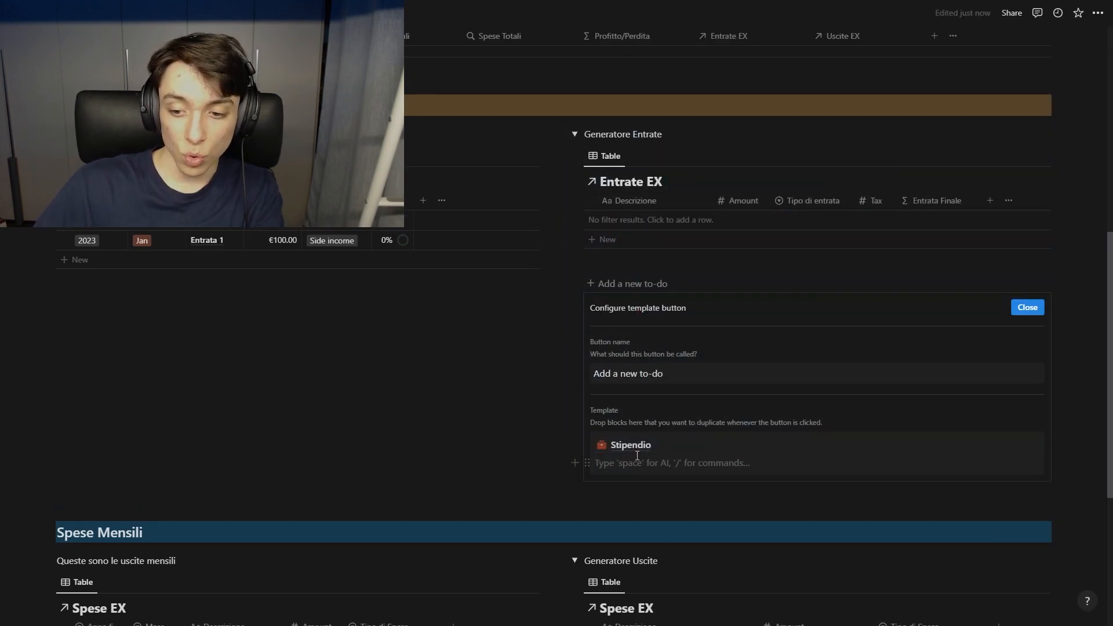
{"action": "key", "text": "BackSpace"}
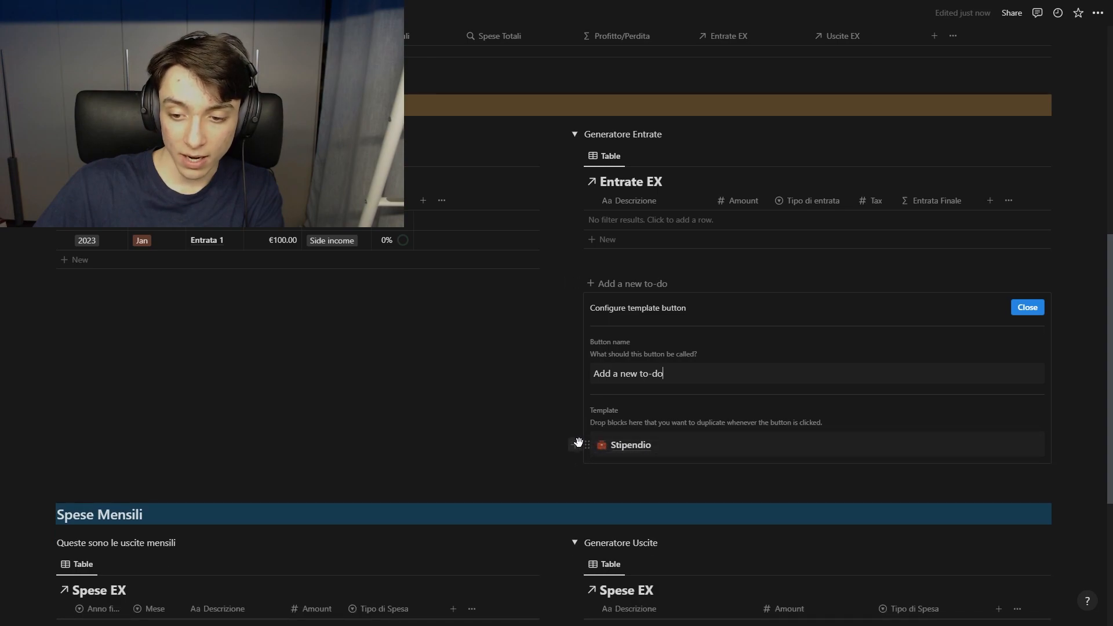
{"action": "left_click", "coordinate": [578, 443]}
{"action": "left_click_drag", "start_coordinate": [587, 463], "coordinate": [590, 439]}
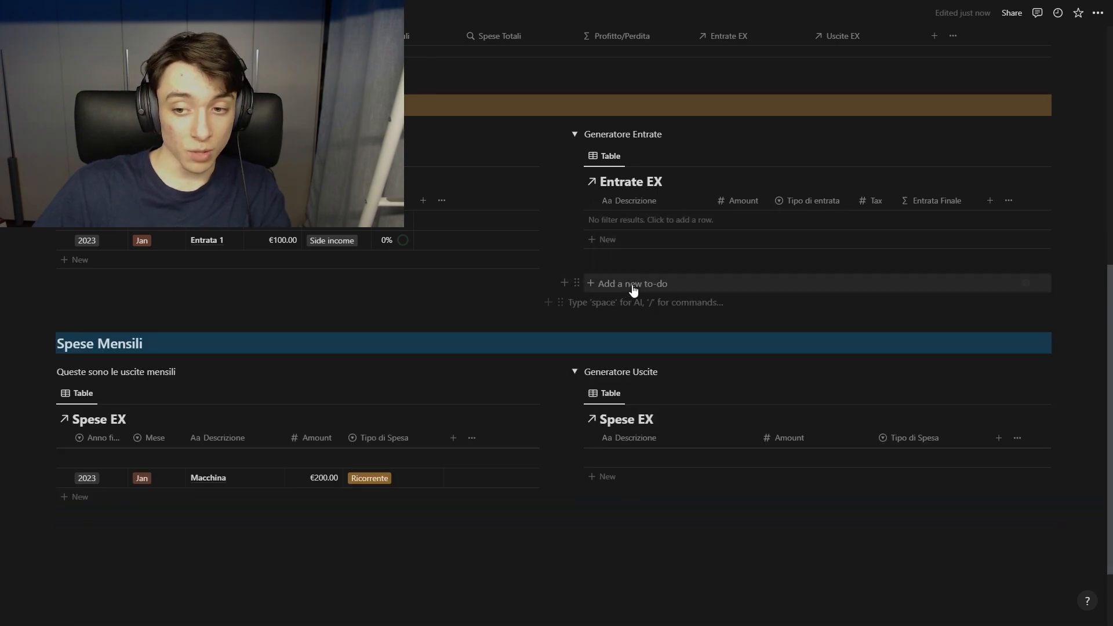
Step: Generate a Stipendio entry with the template button and move it into the monthly Entrate EX table
{"action": "left_click", "coordinate": [633, 290]}
{"action": "left_click_drag", "start_coordinate": [576, 301], "coordinate": [146, 255]}
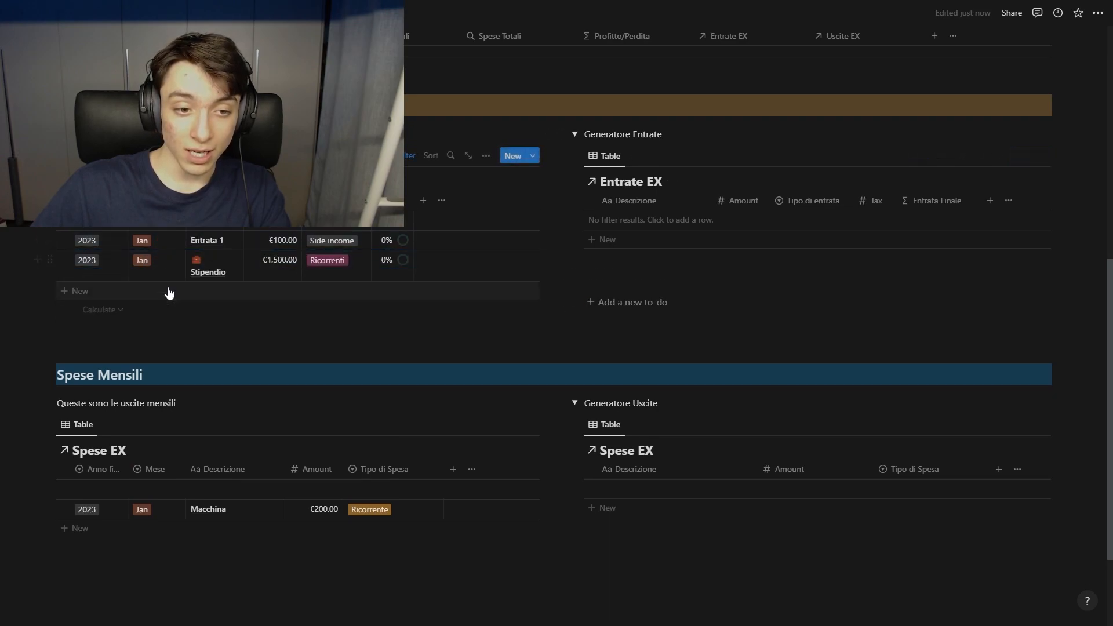